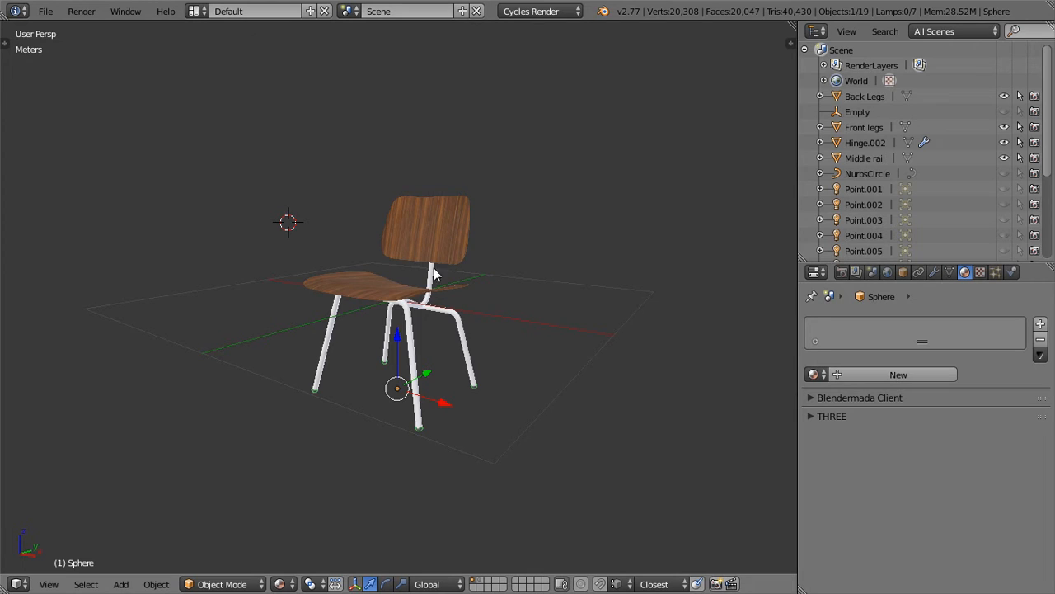
Switch the scene's render engine to Blender Render
{"action": "middle_click_drag", "start_coordinate": [433, 267], "coordinate": [200, 242]}
{"action": "middle_click_drag", "start_coordinate": [324, 306], "coordinate": [382, 324]}
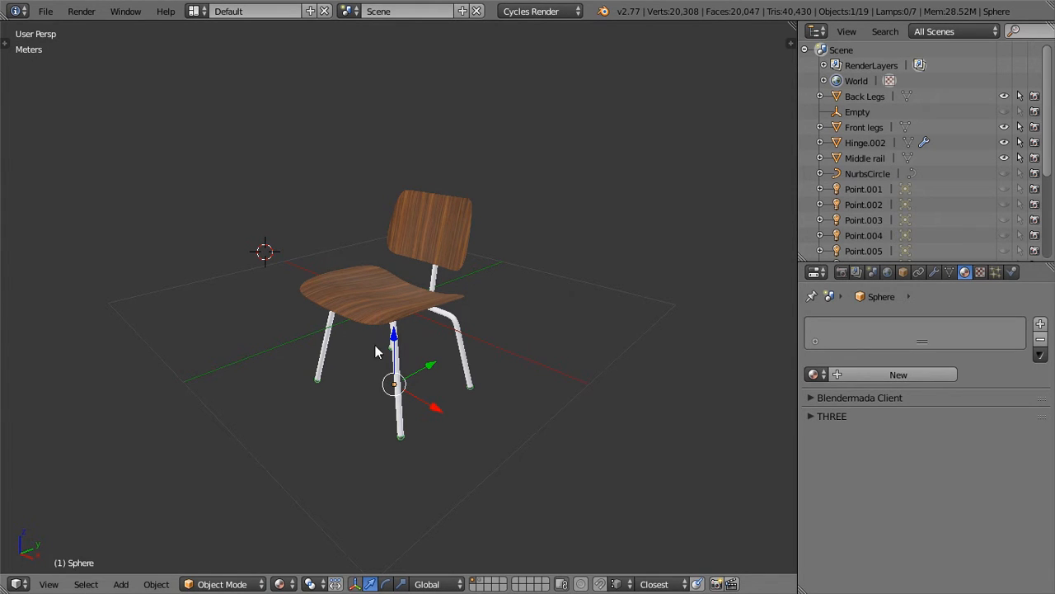
{"action": "middle_click_drag", "start_coordinate": [377, 349], "coordinate": [404, 317]}
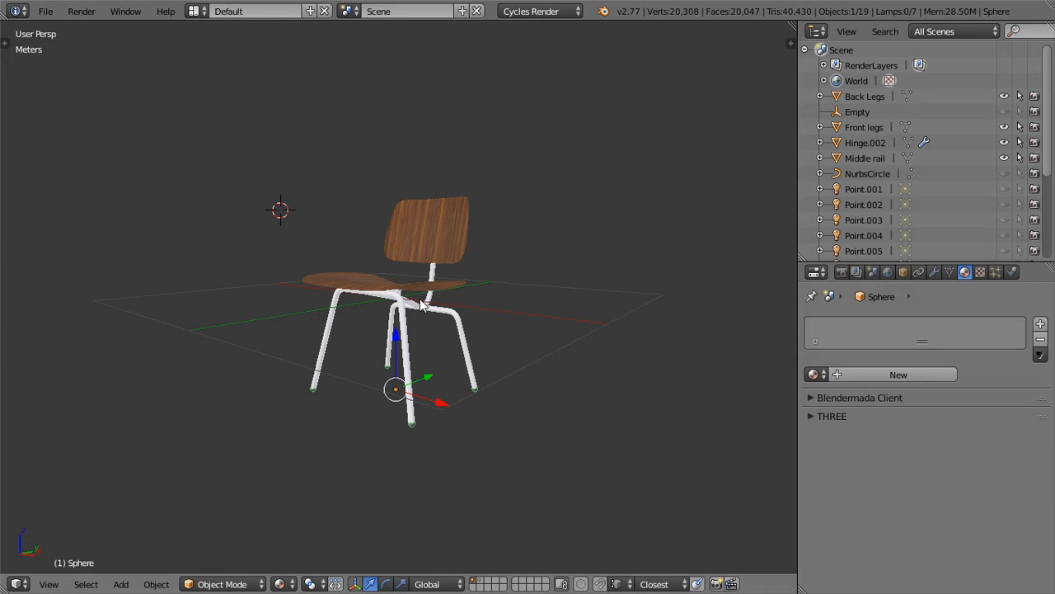
{"action": "left_click", "coordinate": [537, 12]}
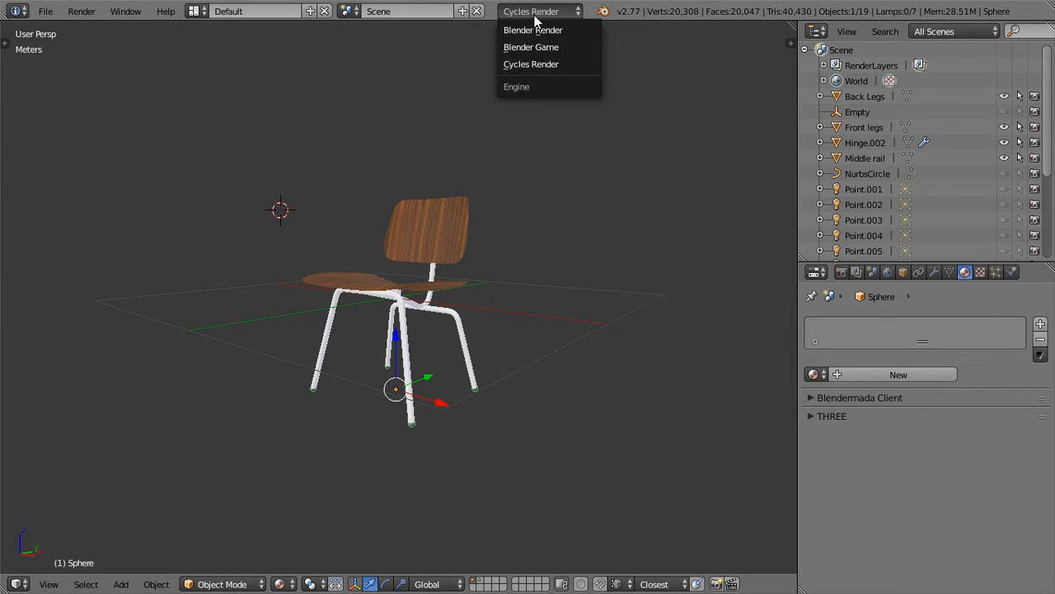
{"action": "left_click", "coordinate": [529, 29]}
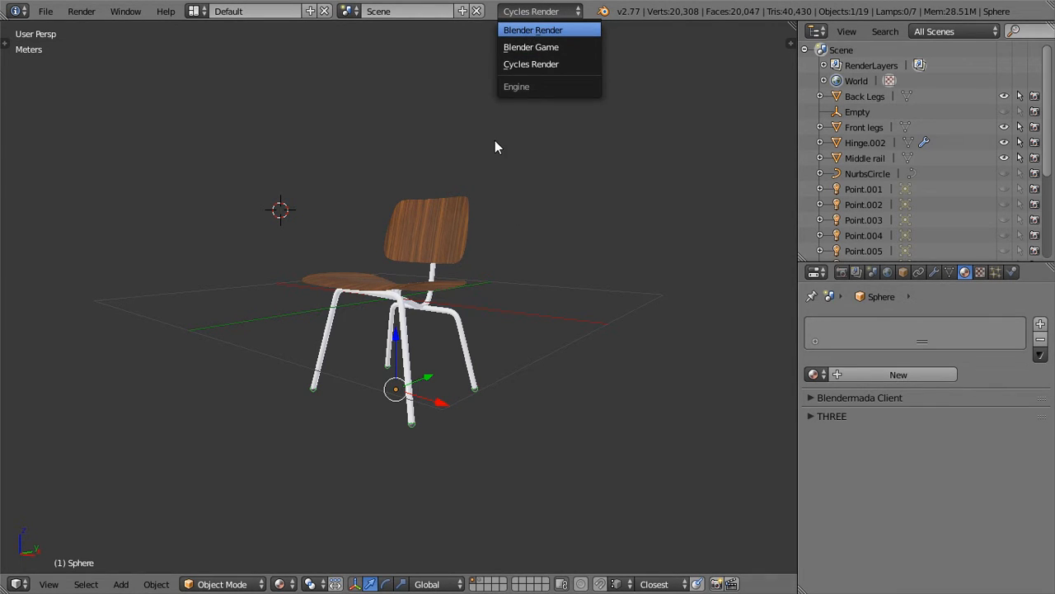
Remove the existing materials from the chair's back plate and seat
{"action": "middle_click_drag", "start_coordinate": [398, 377], "coordinate": [430, 420]}
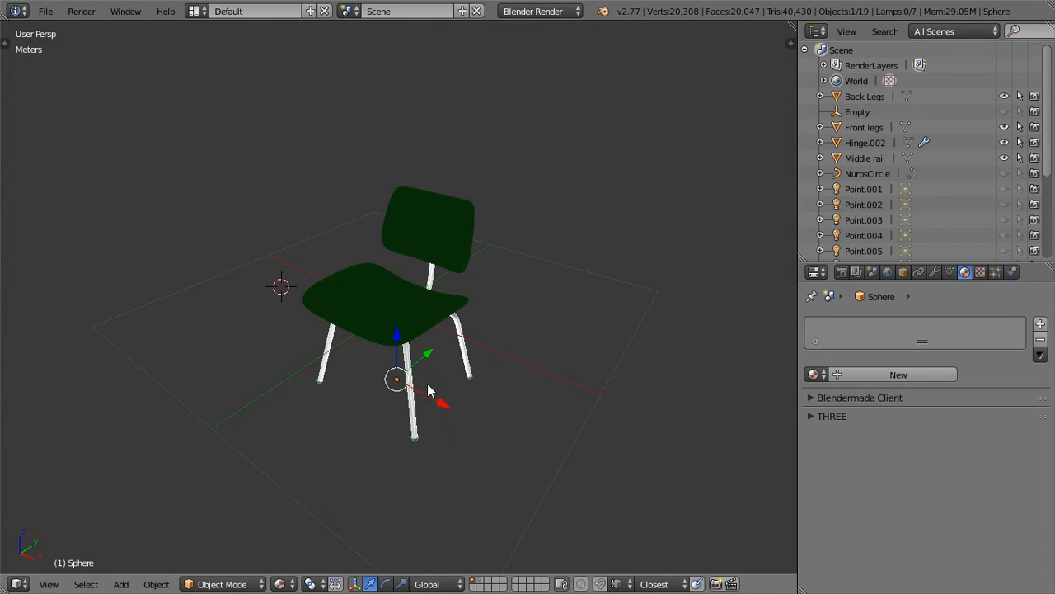
{"action": "mouse_move", "coordinate": [428, 390]}
{"action": "middle_mouse_down"}
{"action": "mouse_move", "coordinate": [211, 296]}
{"action": "mouse_move", "coordinate": [181, 305]}
{"action": "mouse_move", "coordinate": [425, 379]}
{"action": "middle_mouse_up"}
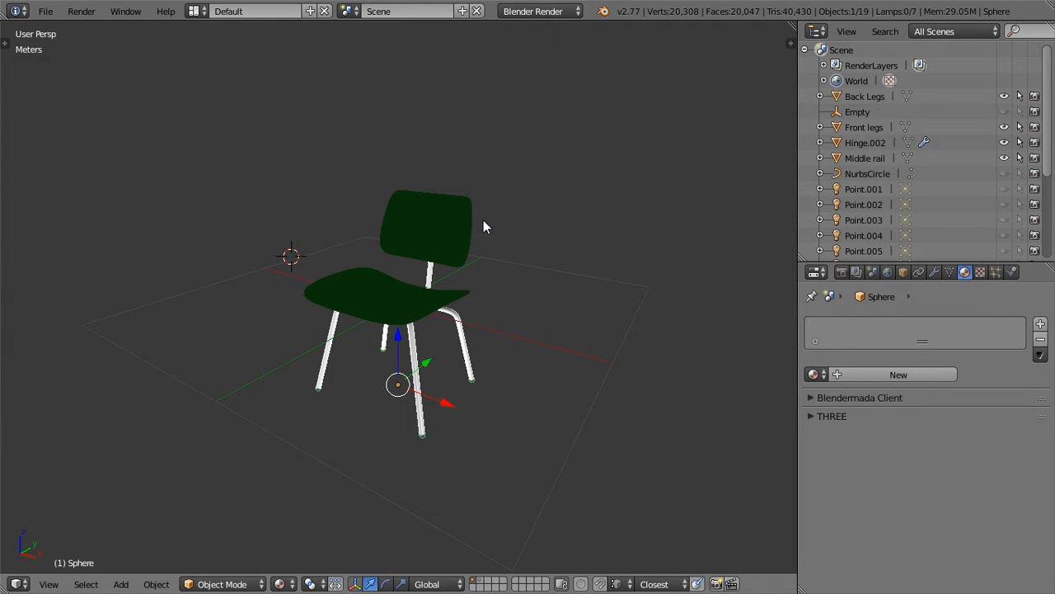
{"action": "left_click", "coordinate": [427, 233]}
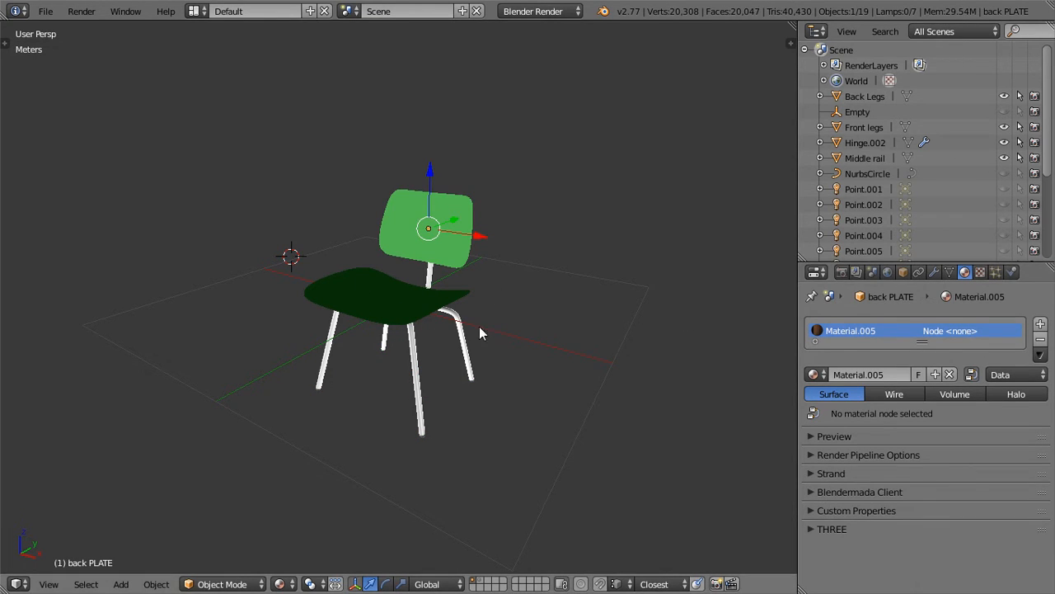
{"action": "left_click", "coordinate": [1040, 339]}
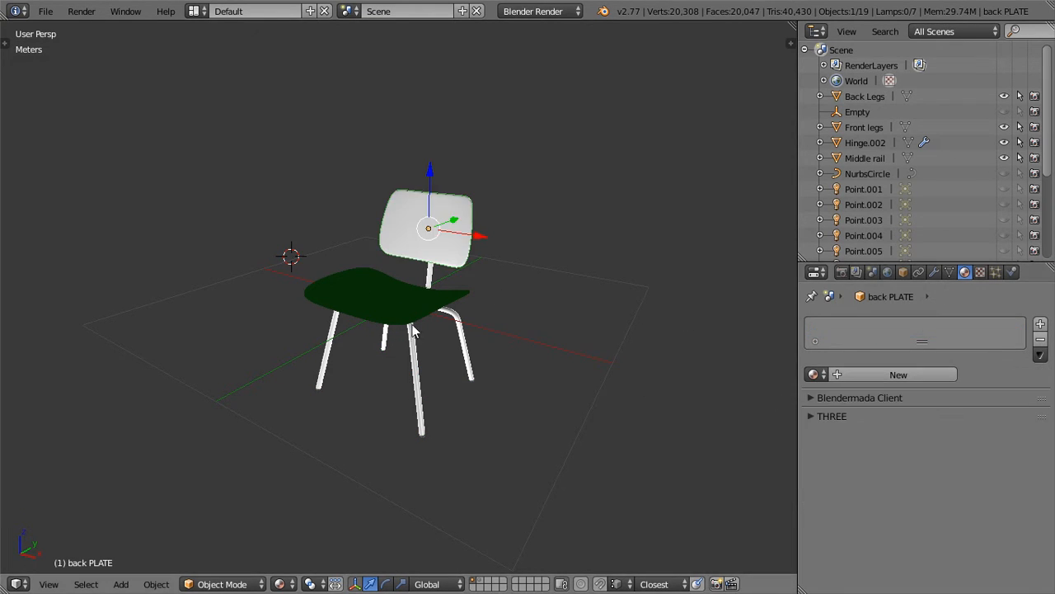
{"action": "right_click", "coordinate": [385, 318]}
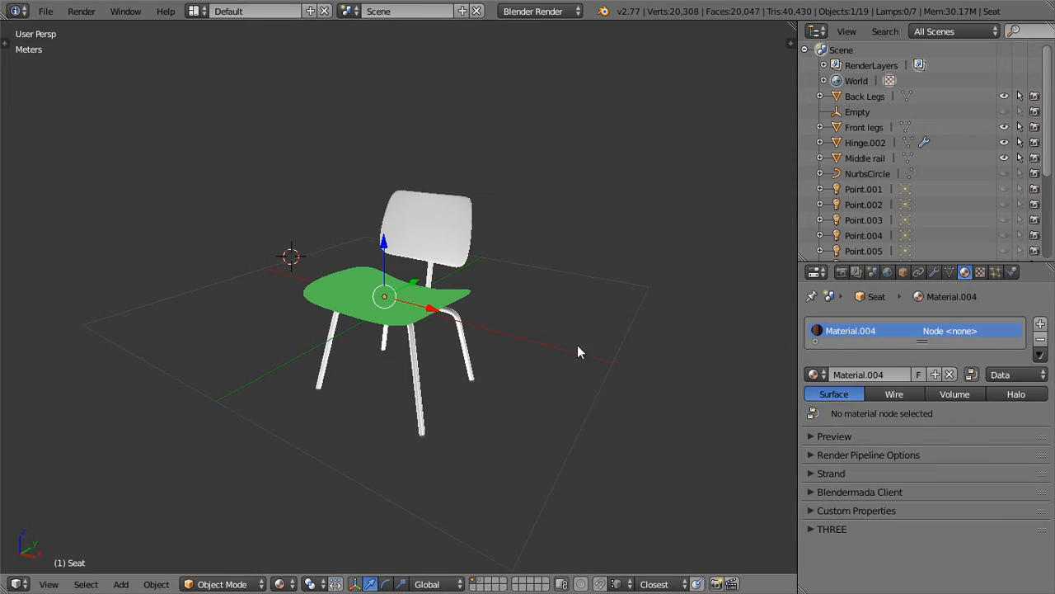
{"action": "left_click", "coordinate": [1040, 338]}
{"action": "middle_click_drag", "start_coordinate": [485, 340], "coordinate": [600, 197]}
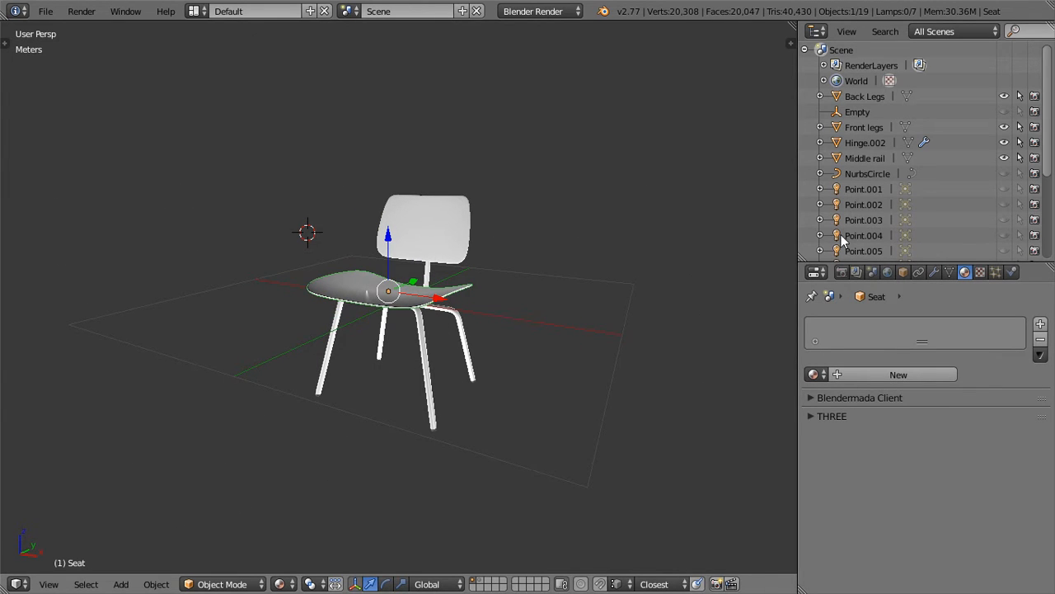
Set the outliner's display mode to Groups to list the chair's mesh objects
{"action": "left_click", "coordinate": [927, 35]}
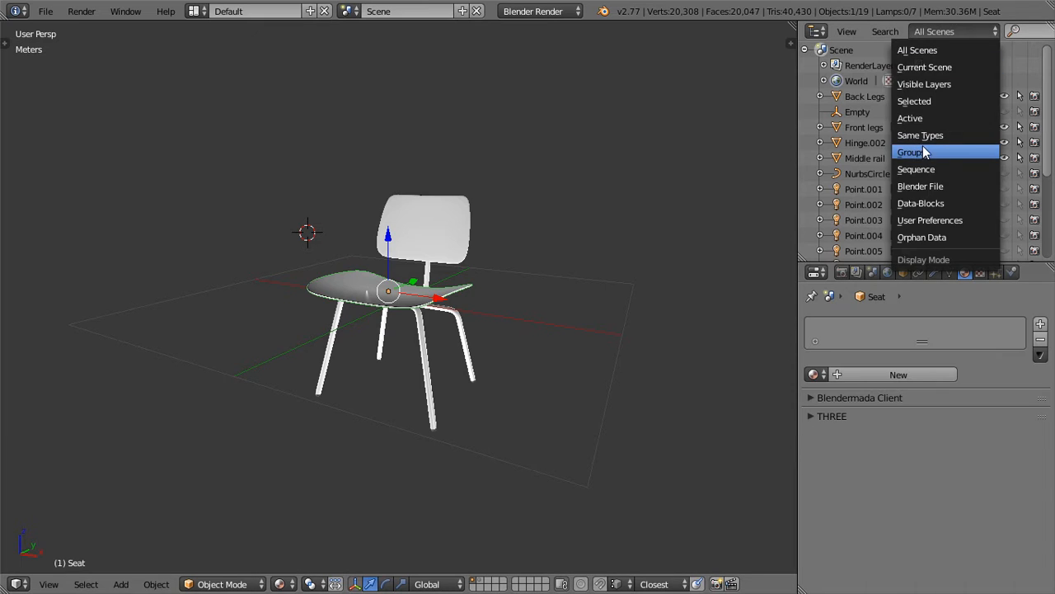
{"action": "left_click", "coordinate": [923, 150]}
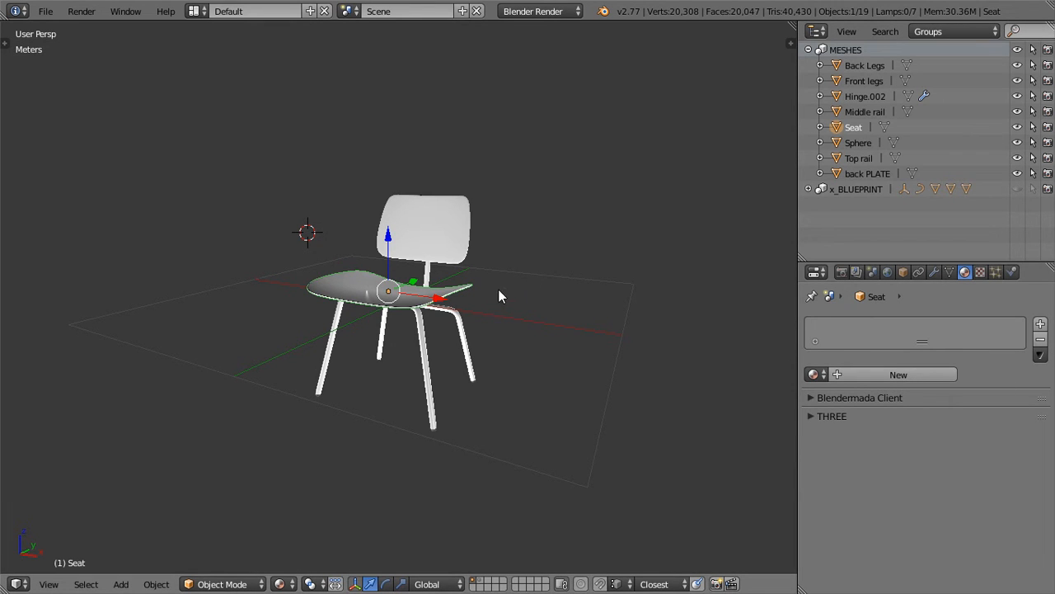
{"action": "middle_click_drag", "start_coordinate": [371, 276], "coordinate": [247, 264]}
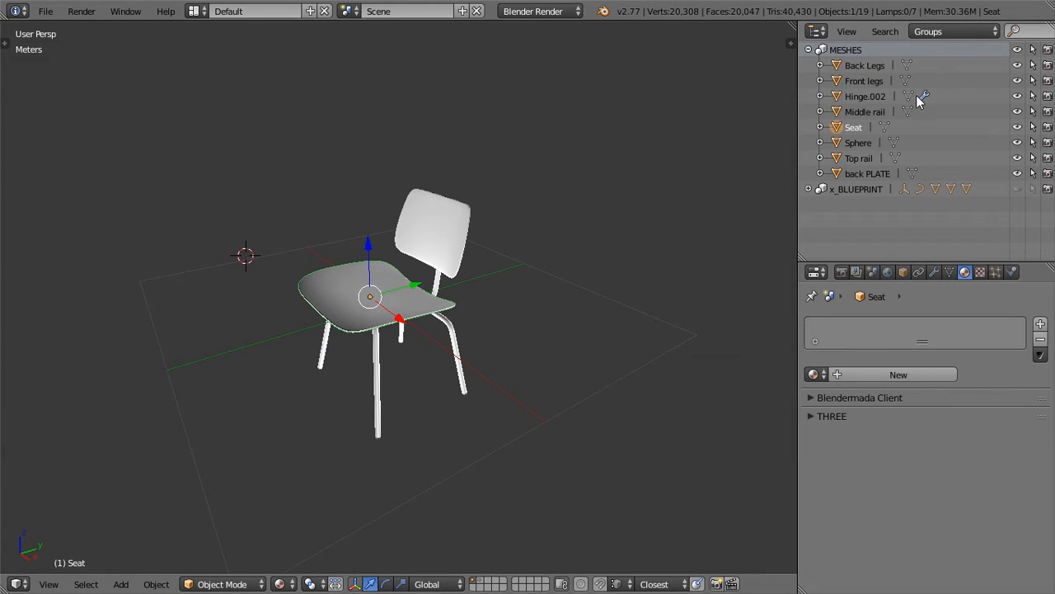
{"action": "middle_click_drag", "start_coordinate": [474, 301], "coordinate": [413, 333]}
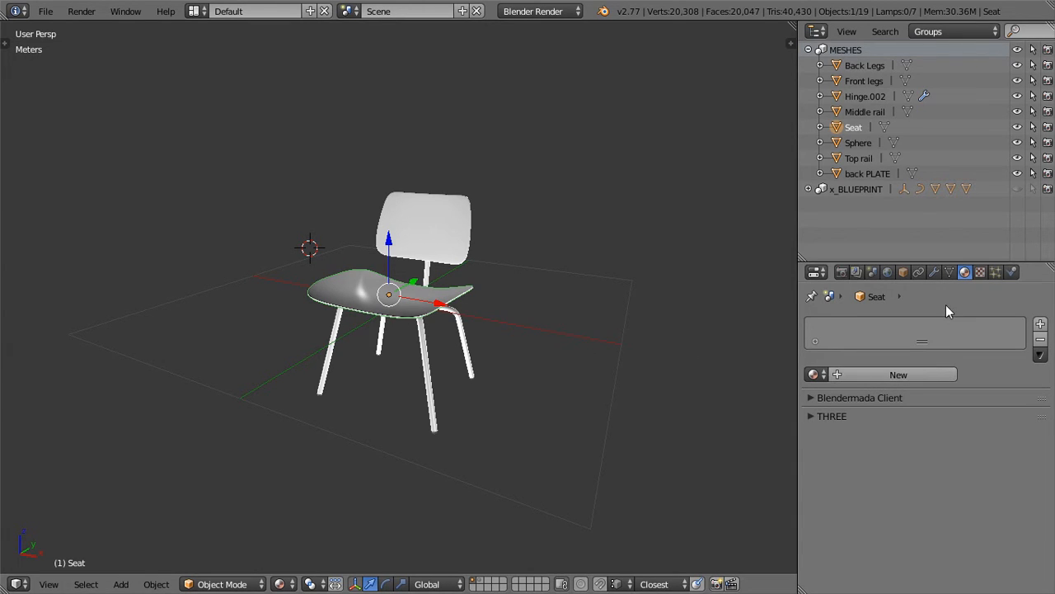
Apply the Mirror modifier on the Hinge.002 object
{"action": "left_click", "coordinate": [935, 272]}
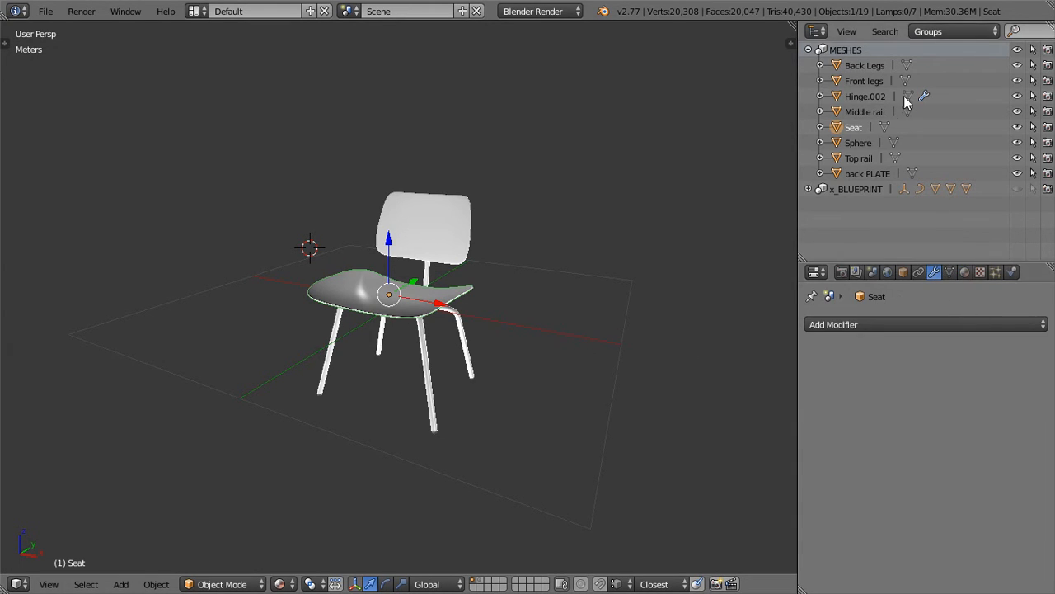
{"action": "left_click", "coordinate": [853, 96]}
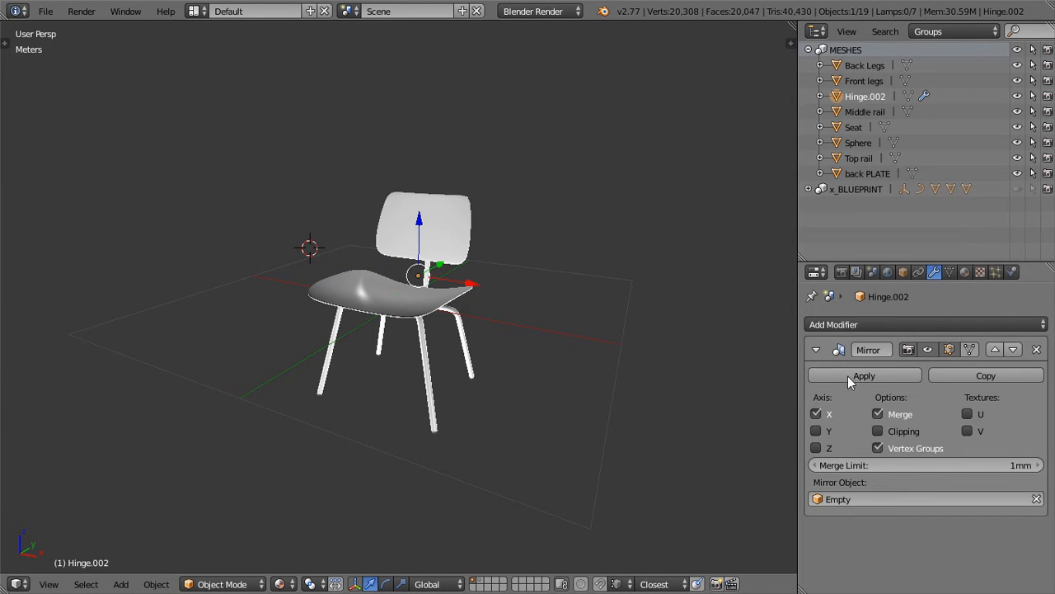
{"action": "scroll", "coordinate": [479, 346], "scroll_direction": "up", "scroll_amount": 3}
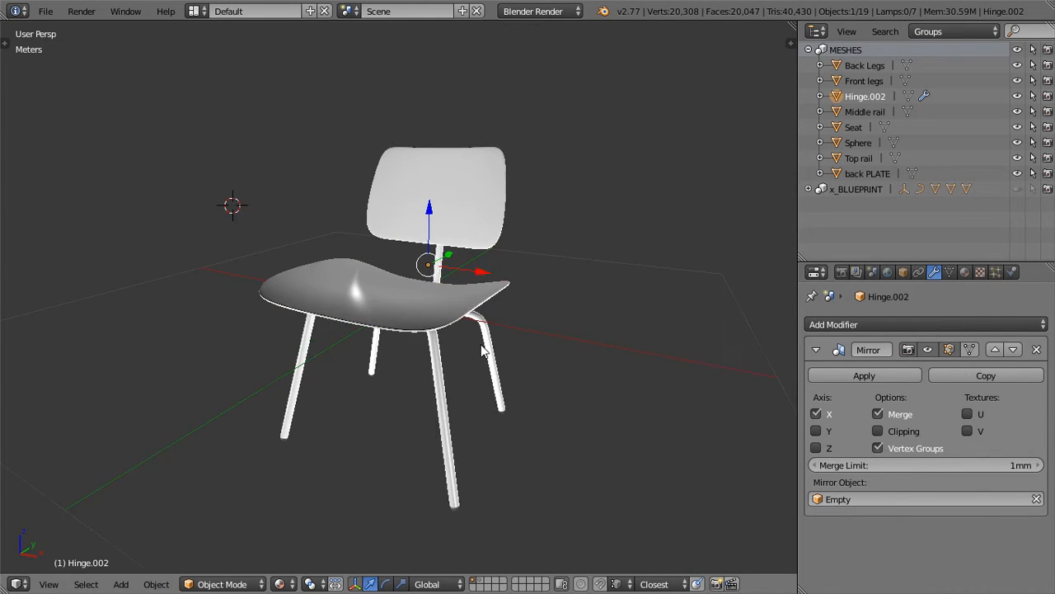
{"action": "middle_click_drag", "start_coordinate": [502, 351], "coordinate": [375, 285]}
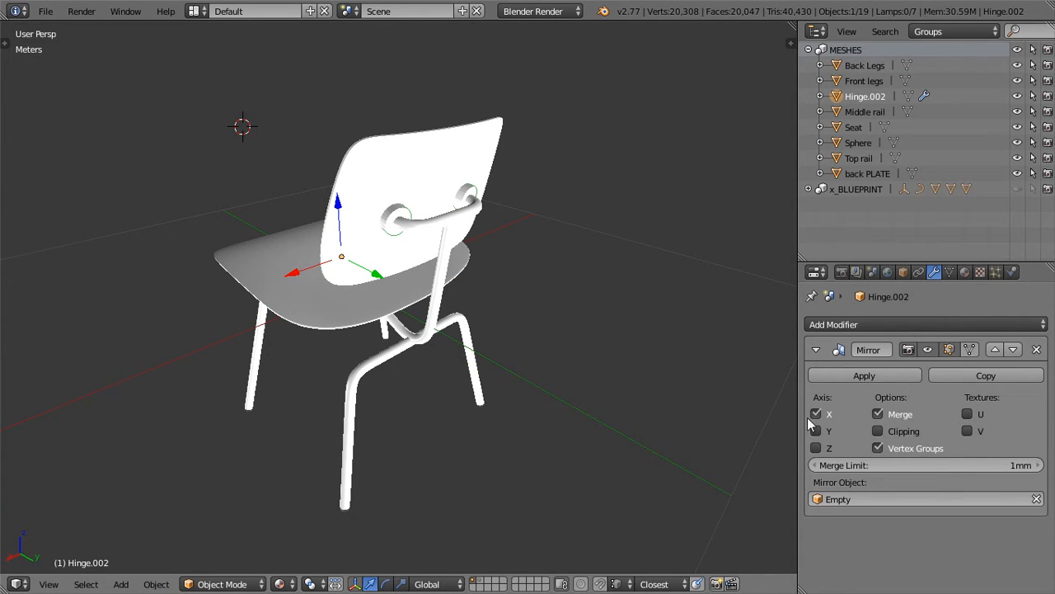
{"action": "left_click", "coordinate": [861, 377]}
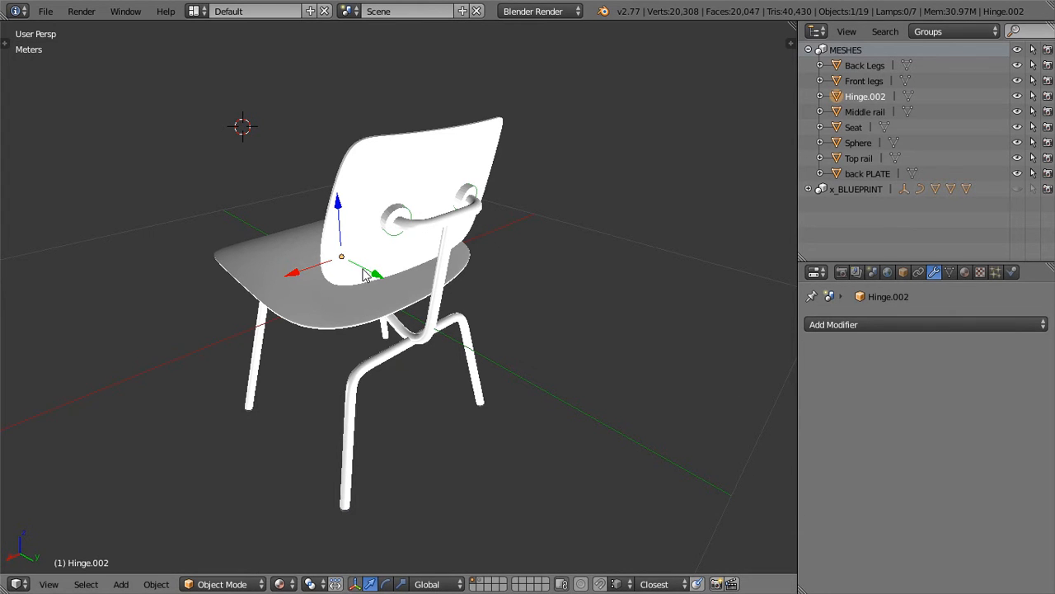
{"action": "middle_click_drag", "start_coordinate": [654, 217], "coordinate": [528, 328]}
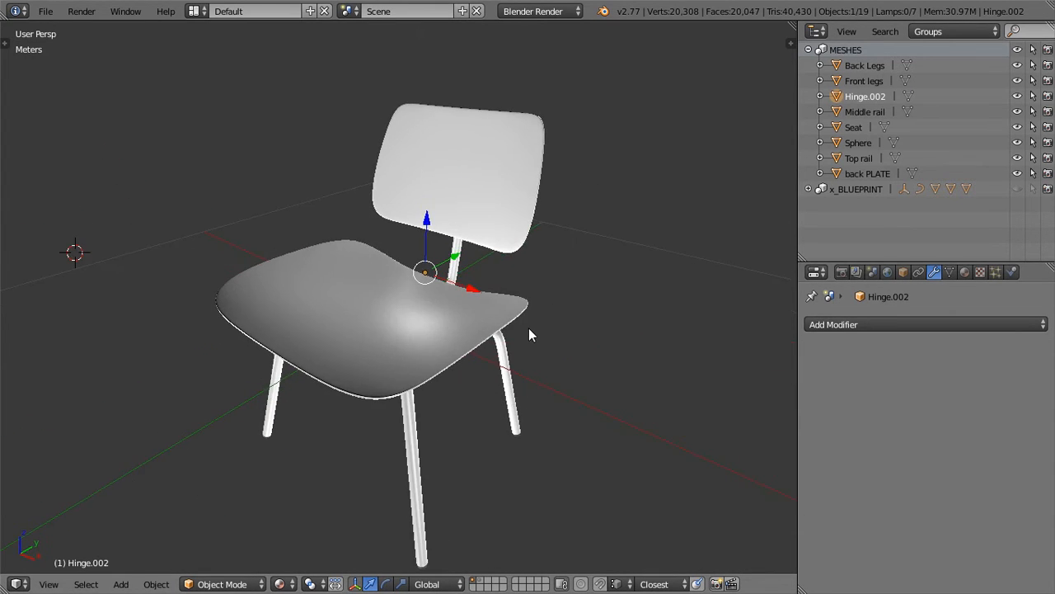
{"action": "scroll", "coordinate": [528, 328], "scroll_direction": "down", "scroll_amount": 3}
Create a new material on the chair's seat
{"action": "right_click", "coordinate": [406, 328]}
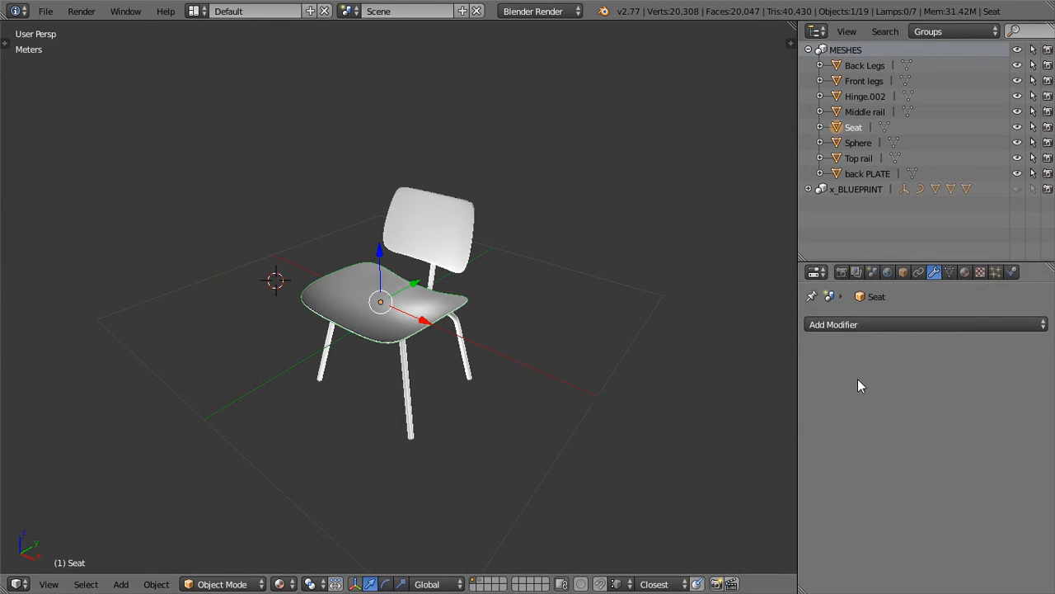
{"action": "left_click", "coordinate": [965, 273]}
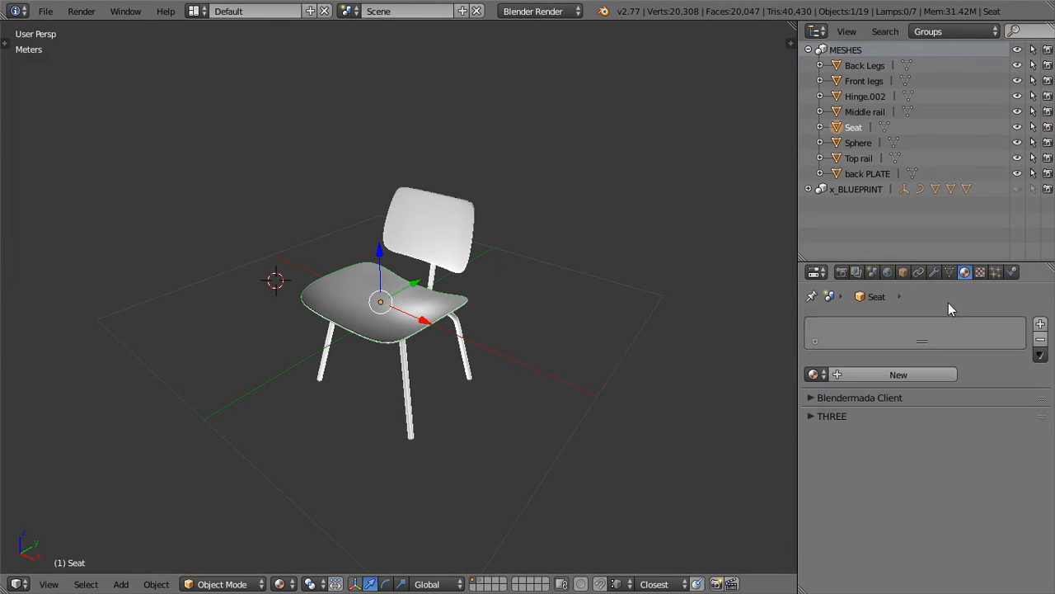
{"action": "left_click", "coordinate": [889, 376]}
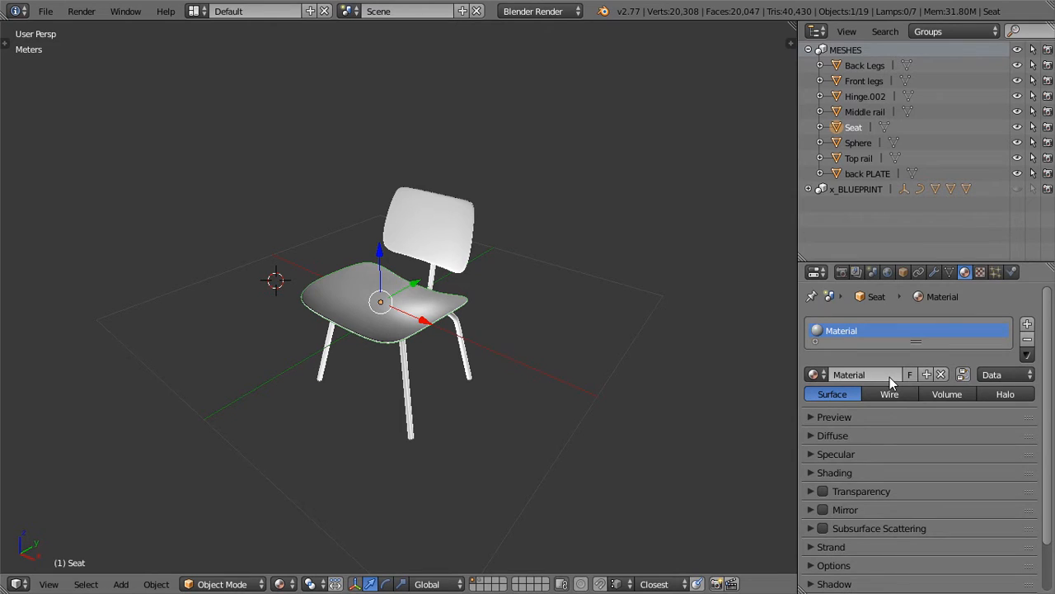
{"action": "scroll", "coordinate": [977, 460], "scroll_direction": "down", "scroll_amount": 2}
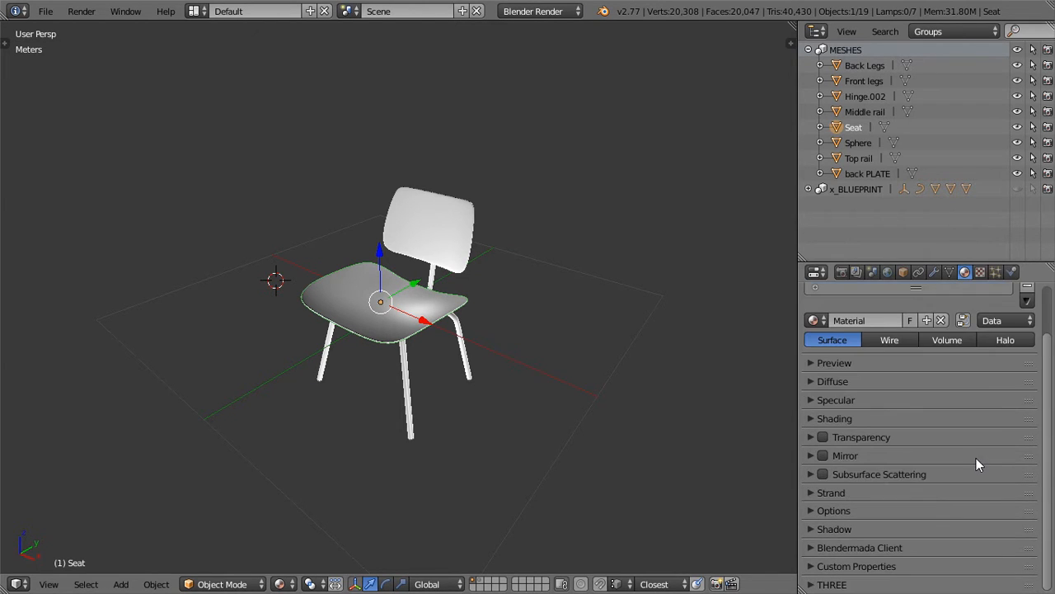
{"action": "scroll", "coordinate": [977, 457], "scroll_direction": "up", "scroll_amount": 2}
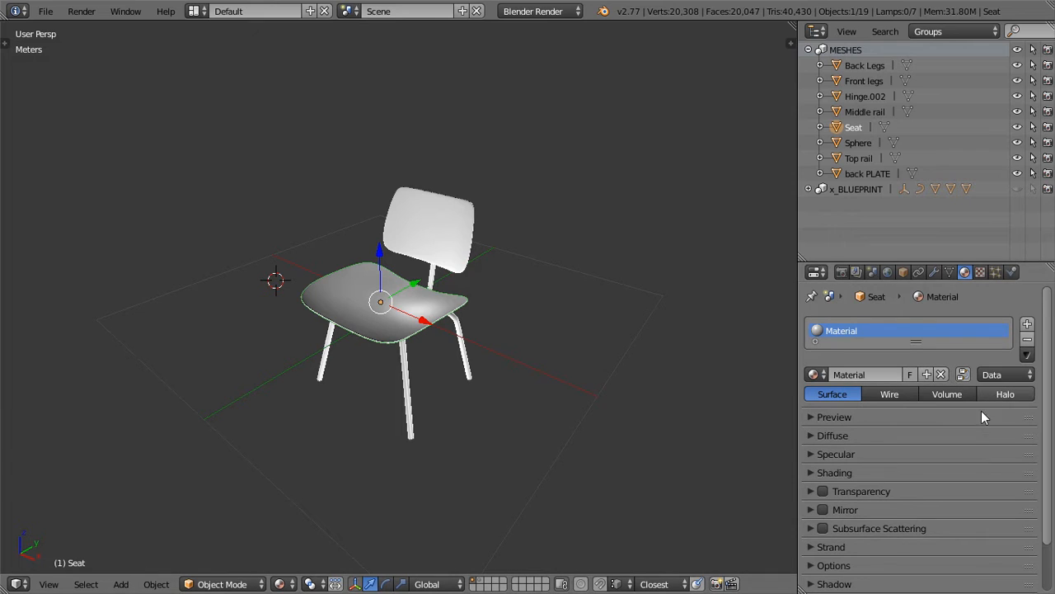
{"action": "scroll", "coordinate": [974, 422], "scroll_direction": "down", "scroll_amount": 1}
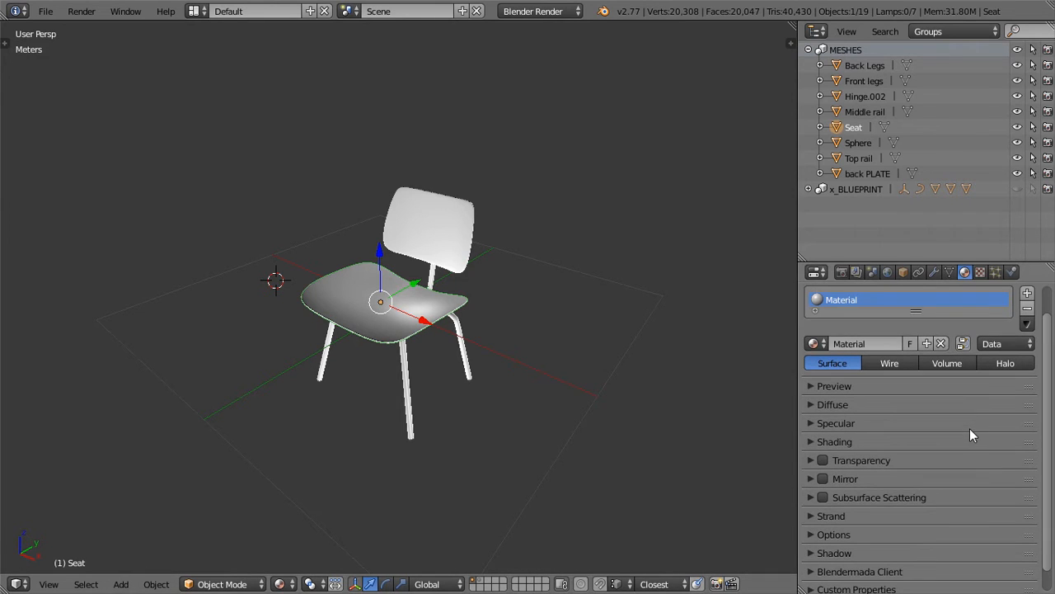
{"action": "left_click", "coordinate": [864, 404]}
{"action": "left_click", "coordinate": [864, 405]}
Add a texture to the seat's material using the existing image Chair_bottomUV_wood.png
{"action": "left_click", "coordinate": [979, 273]}
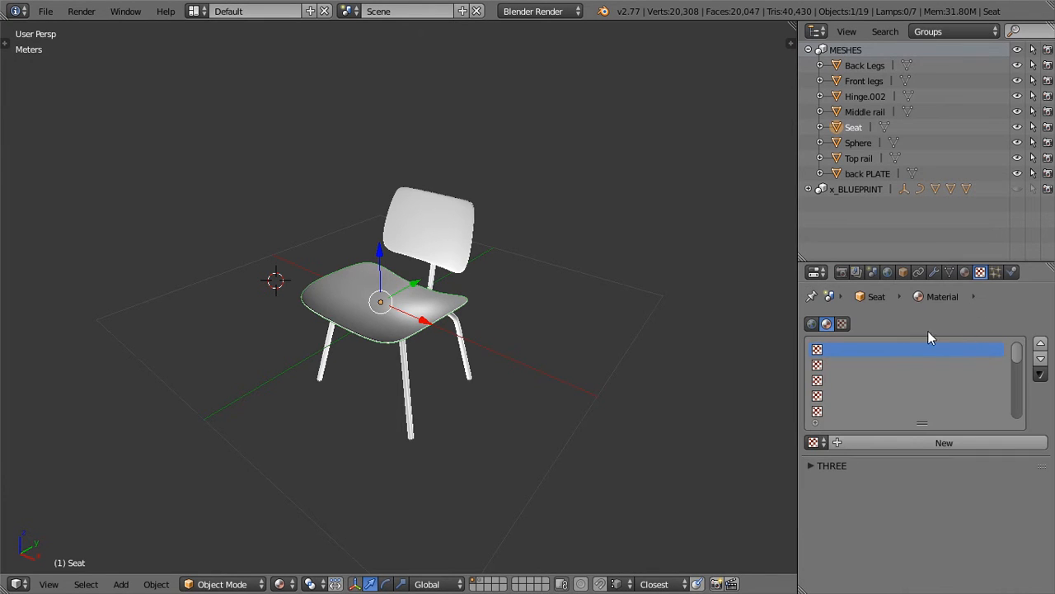
{"action": "left_click", "coordinate": [885, 446]}
{"action": "left_click", "coordinate": [814, 545]}
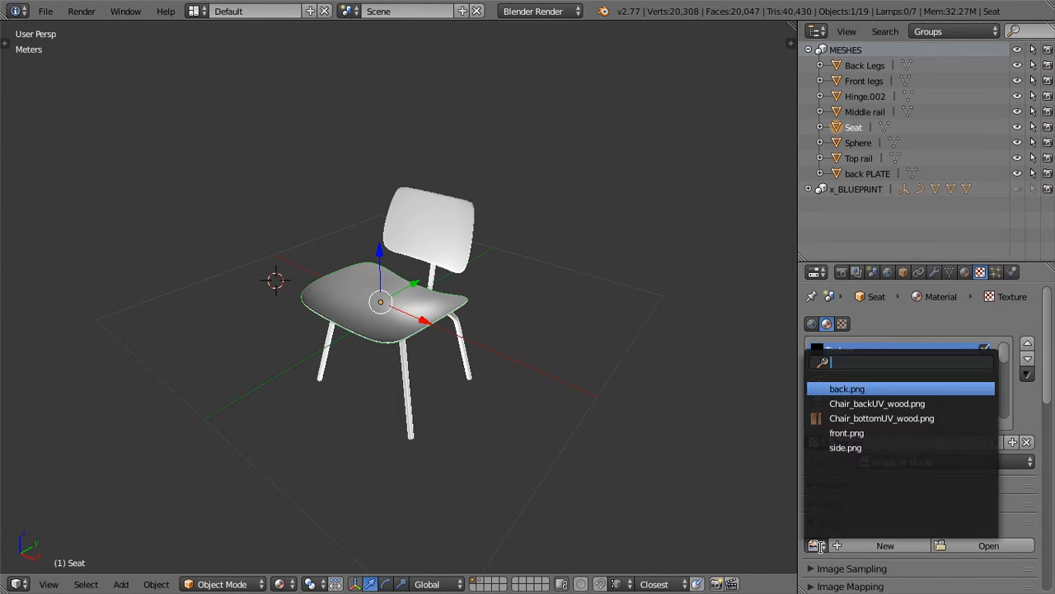
{"action": "left_click", "coordinate": [883, 424]}
{"action": "scroll", "coordinate": [428, 363], "scroll_direction": "up", "scroll_amount": 5}
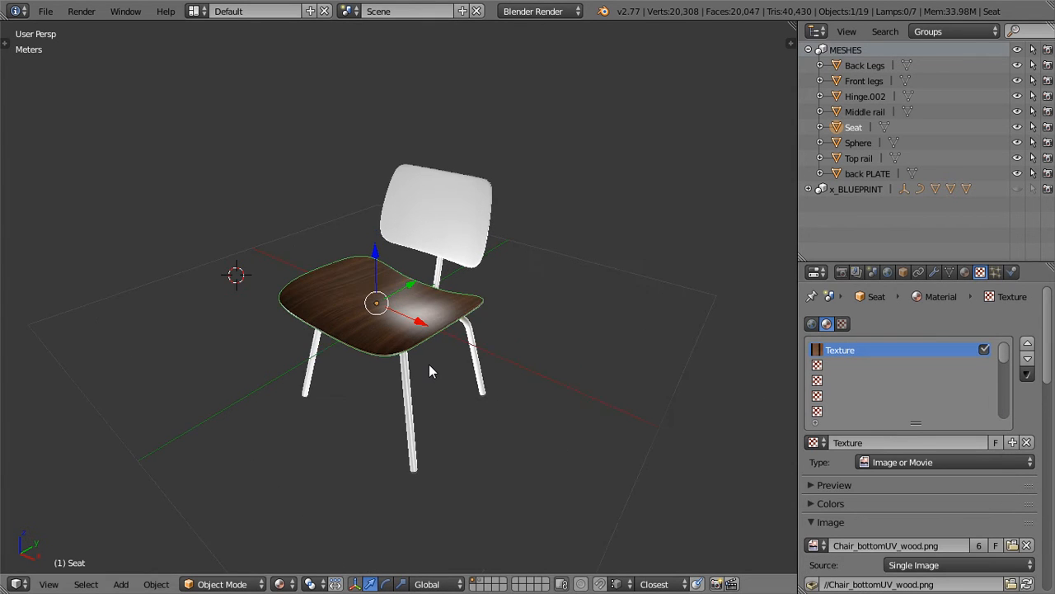
{"action": "middle_click_drag", "start_coordinate": [475, 399], "coordinate": [492, 379]}
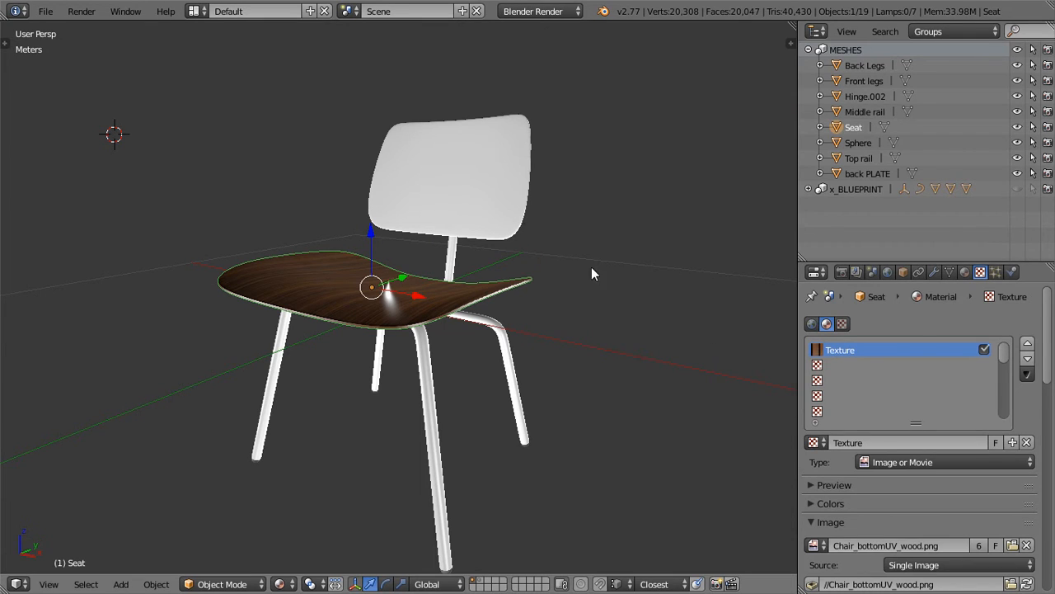
Assign the wood material to all faces of the seat in Edit Mode
{"action": "left_click", "coordinate": [964, 272]}
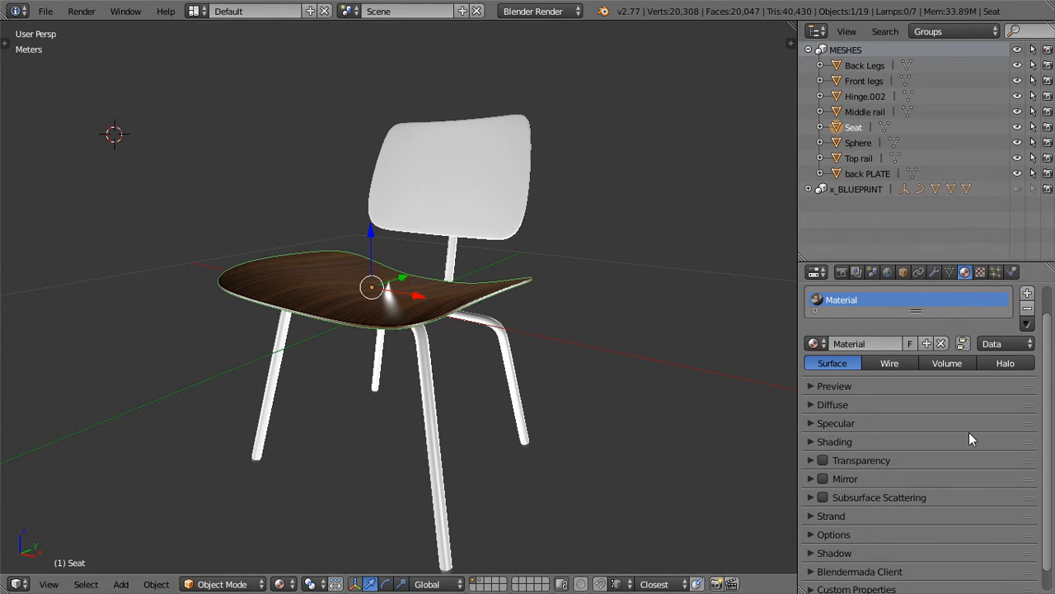
{"action": "scroll", "coordinate": [969, 435], "scroll_direction": "up", "scroll_amount": 1}
{"action": "key", "text": "Tab"}
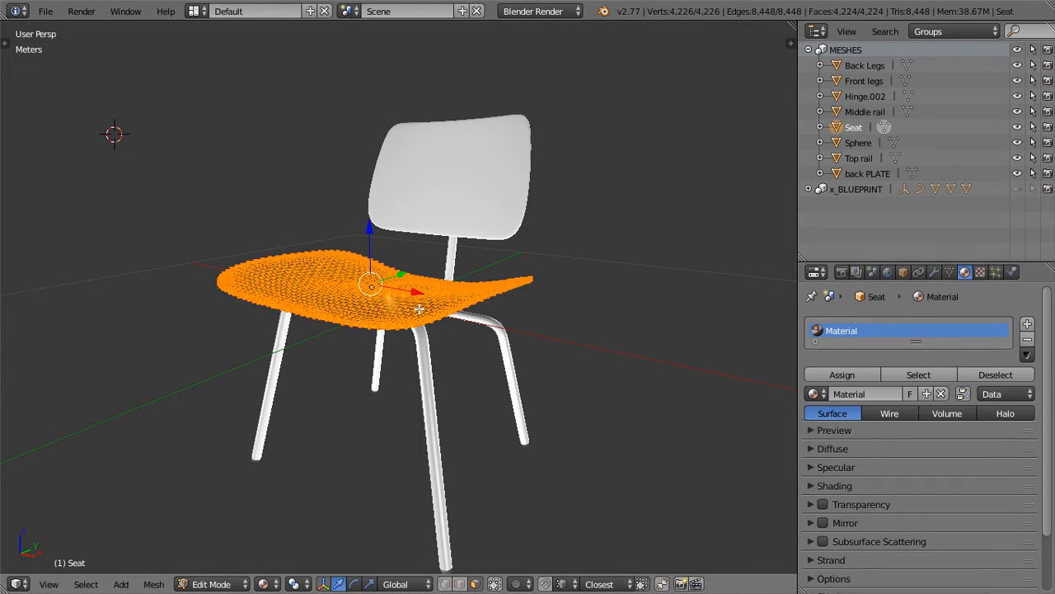
{"action": "left_click", "coordinate": [844, 375]}
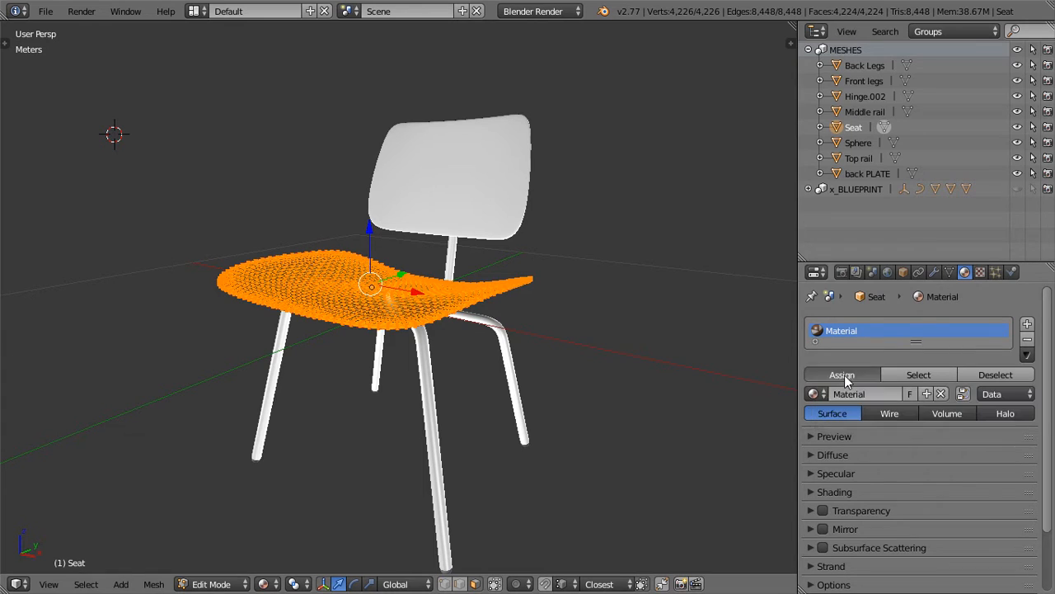
{"action": "scroll", "coordinate": [962, 412], "scroll_direction": "down", "scroll_amount": 3}
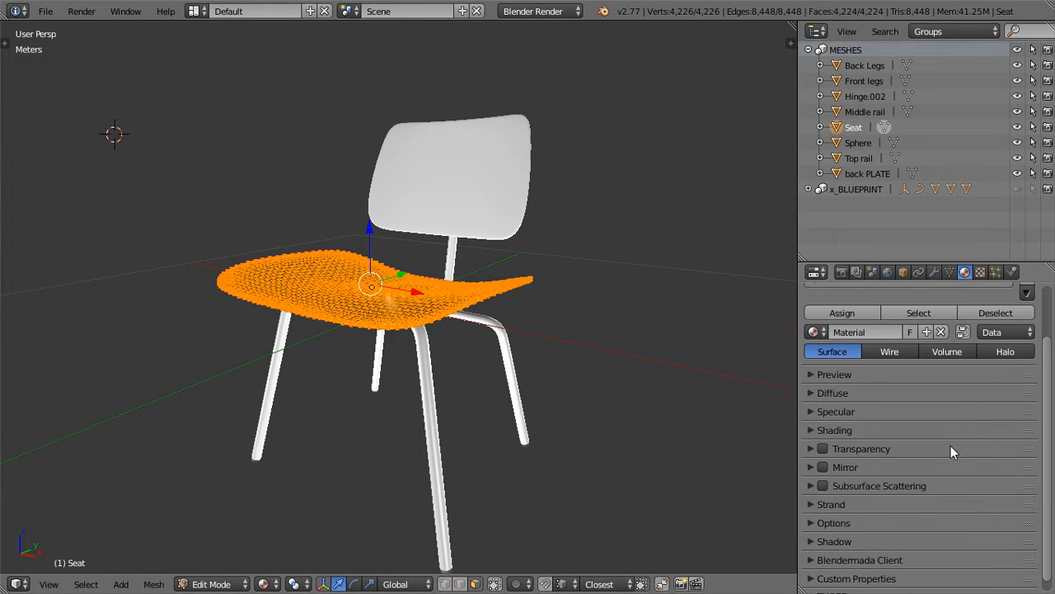
Set the seat texture's mapping to the UVMap layer
{"action": "left_click", "coordinate": [980, 272]}
{"action": "scroll", "coordinate": [961, 437], "scroll_direction": "down", "scroll_amount": 15}
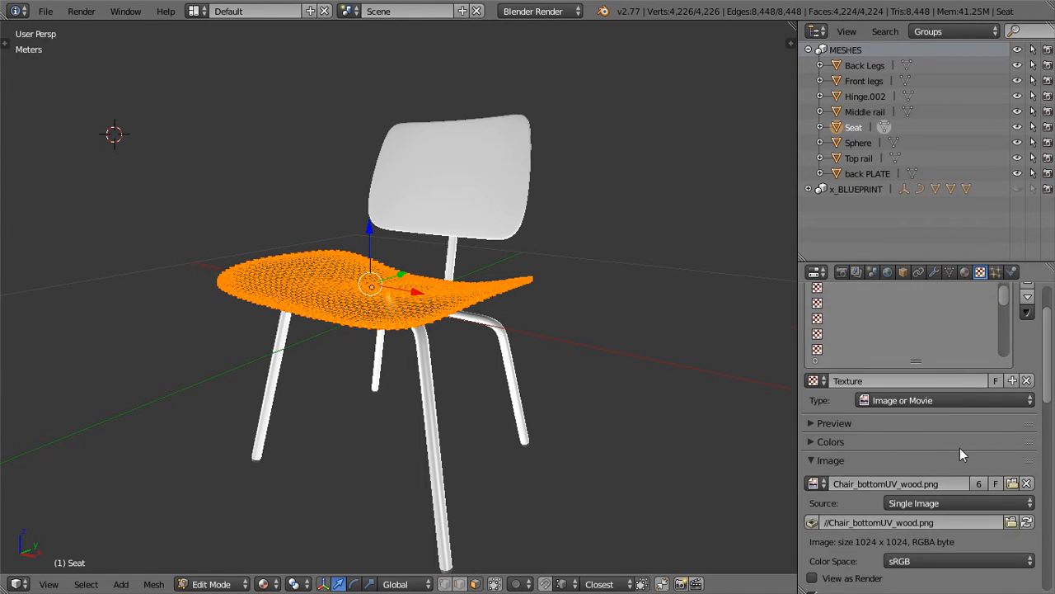
{"action": "left_click", "coordinate": [929, 474]}
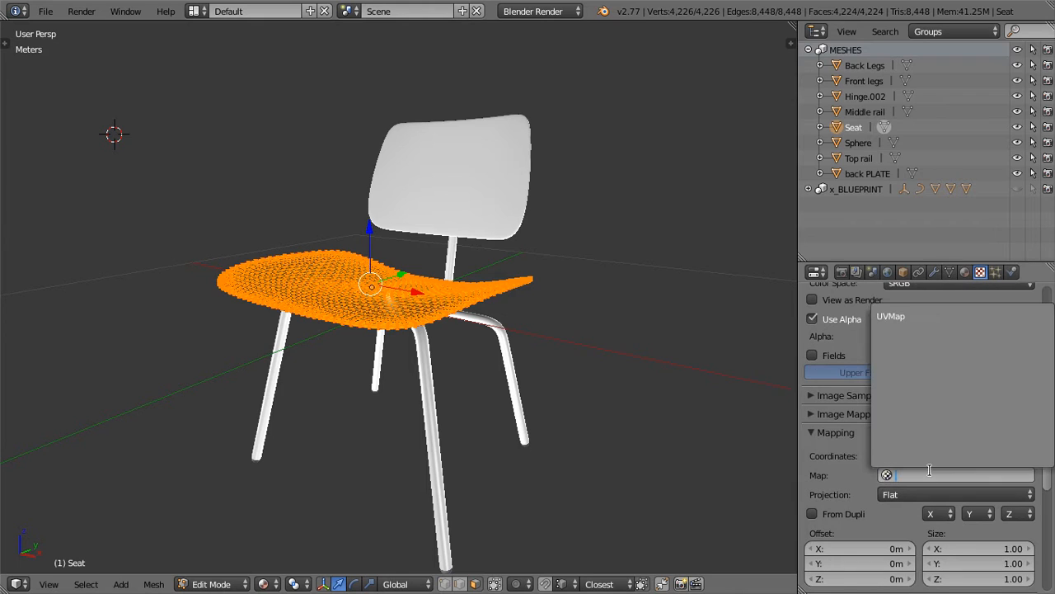
{"action": "left_click", "coordinate": [906, 317]}
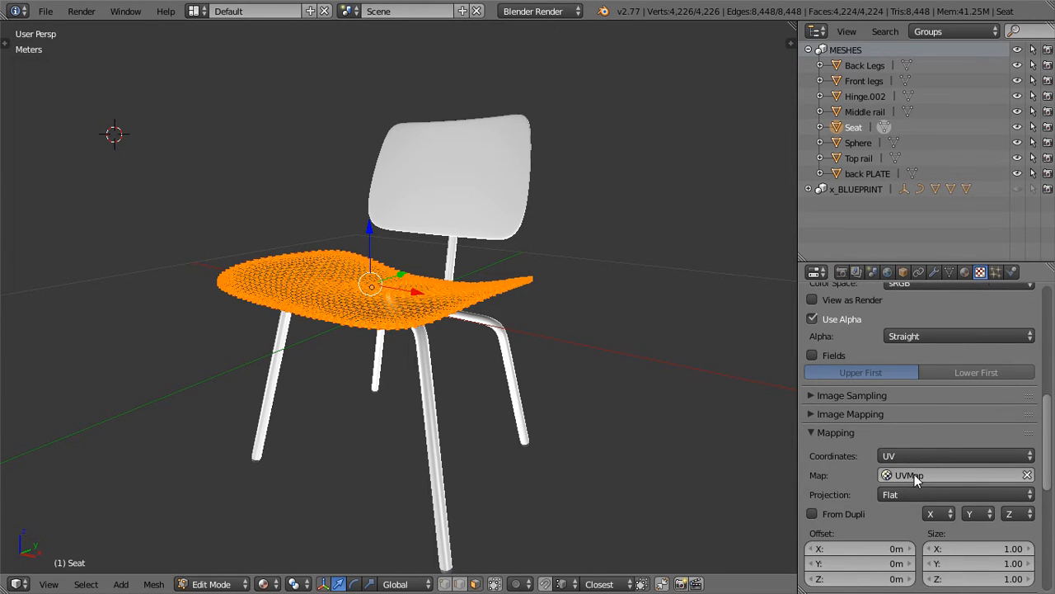
{"action": "left_click", "coordinate": [820, 432]}
{"action": "left_click", "coordinate": [827, 429]}
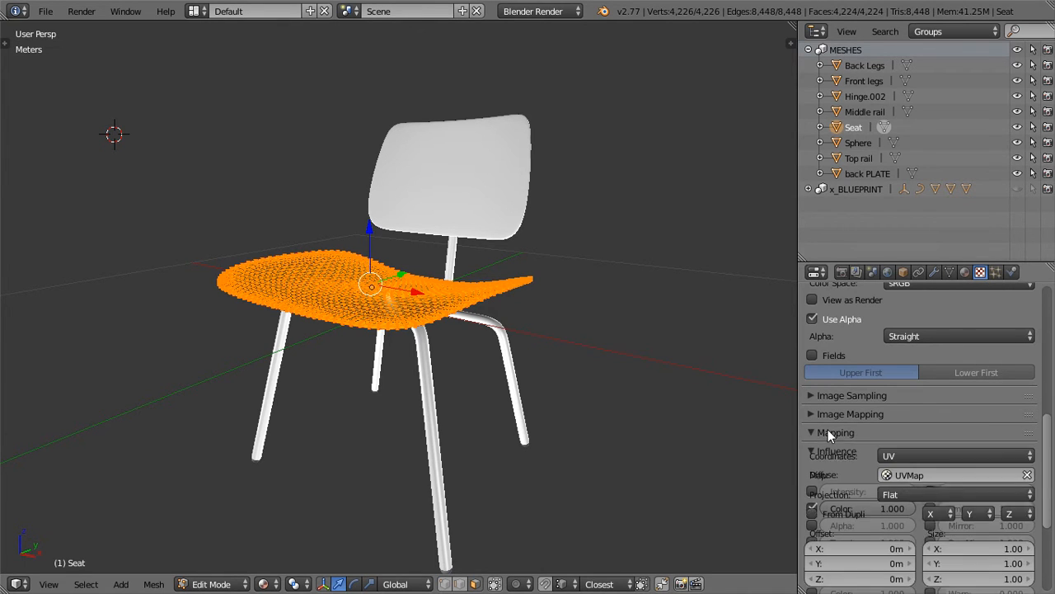
{"action": "left_click", "coordinate": [837, 432]}
{"action": "left_click", "coordinate": [841, 451]}
{"action": "left_click", "coordinate": [842, 451]}
{"action": "left_click", "coordinate": [846, 433]}
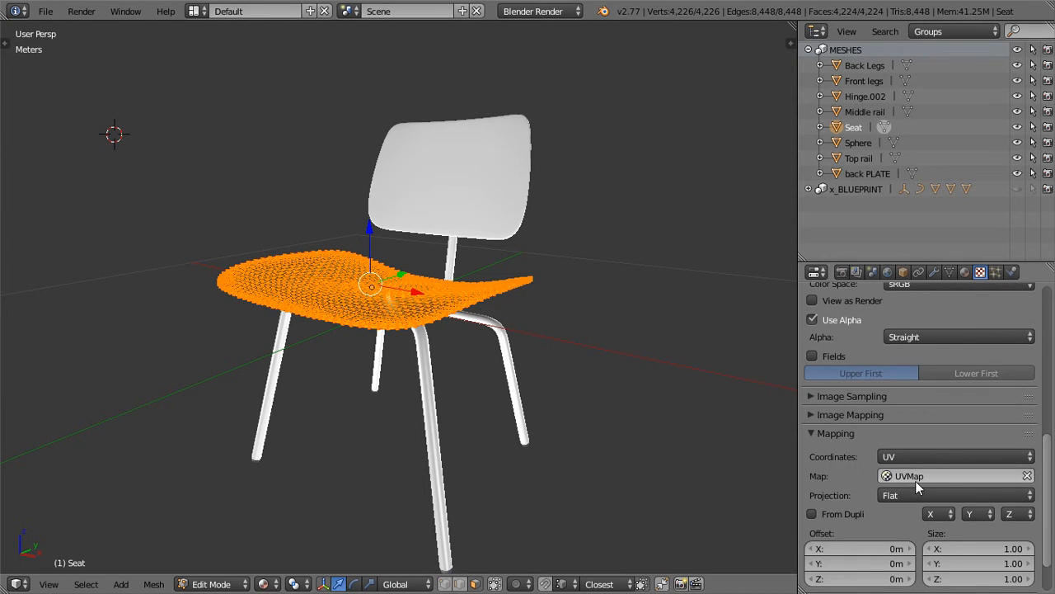
{"action": "left_click", "coordinate": [939, 476]}
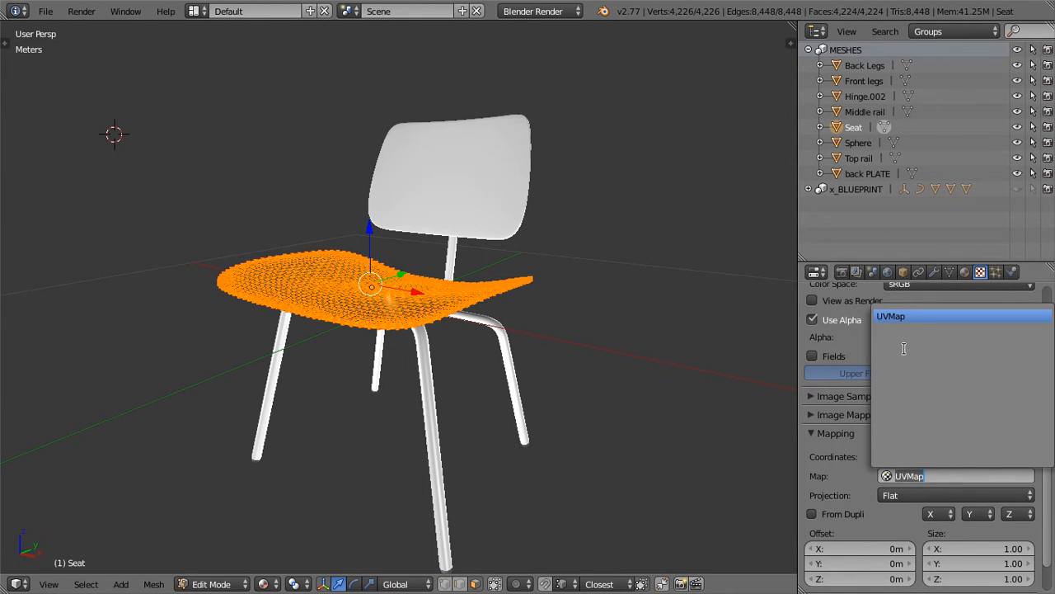
{"action": "left_click", "coordinate": [907, 316]}
Assign the wood material to the seat's selected faces again and return to Object Mode
{"action": "scroll", "coordinate": [987, 383], "scroll_direction": "up", "scroll_amount": 6}
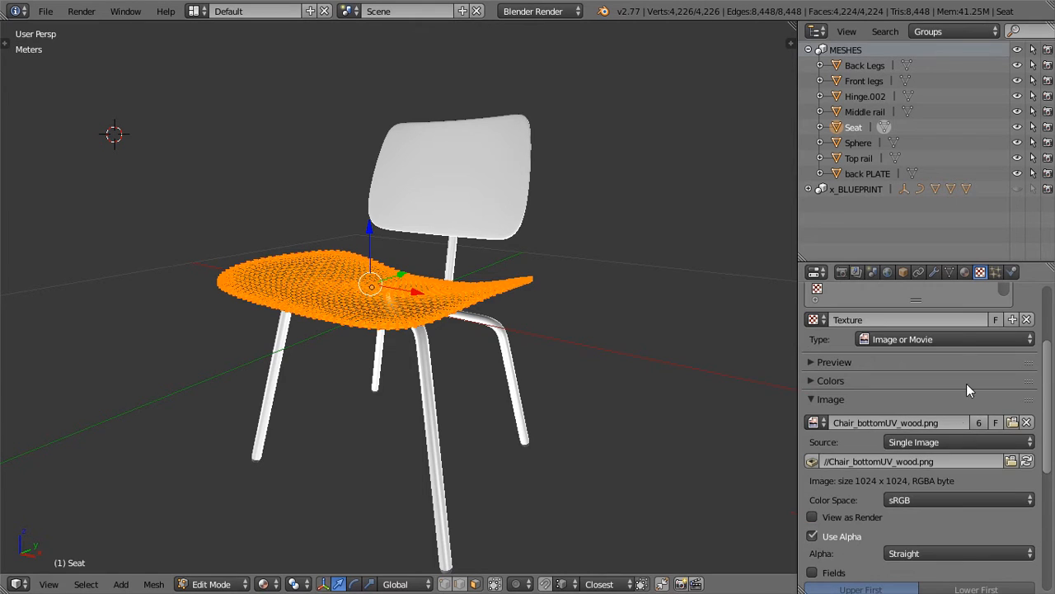
{"action": "left_click", "coordinate": [964, 273]}
{"action": "scroll", "coordinate": [891, 375], "scroll_direction": "up", "scroll_amount": 2}
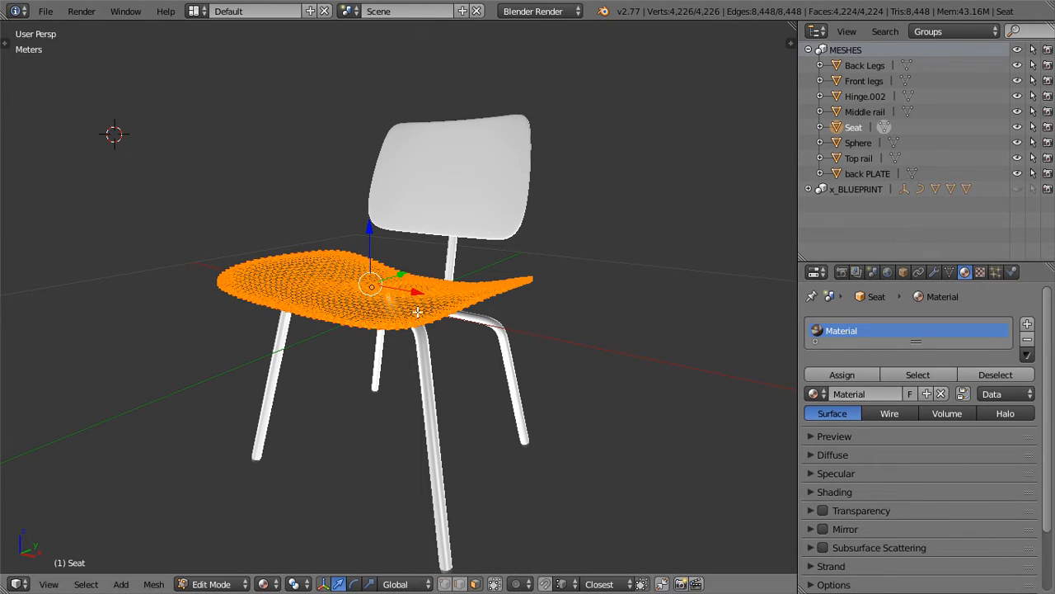
{"action": "left_click", "coordinate": [853, 373]}
{"action": "key", "text": "Tab"}
Create a new material with a new image texture on the back PLATE object
{"action": "right_click", "coordinate": [488, 208]}
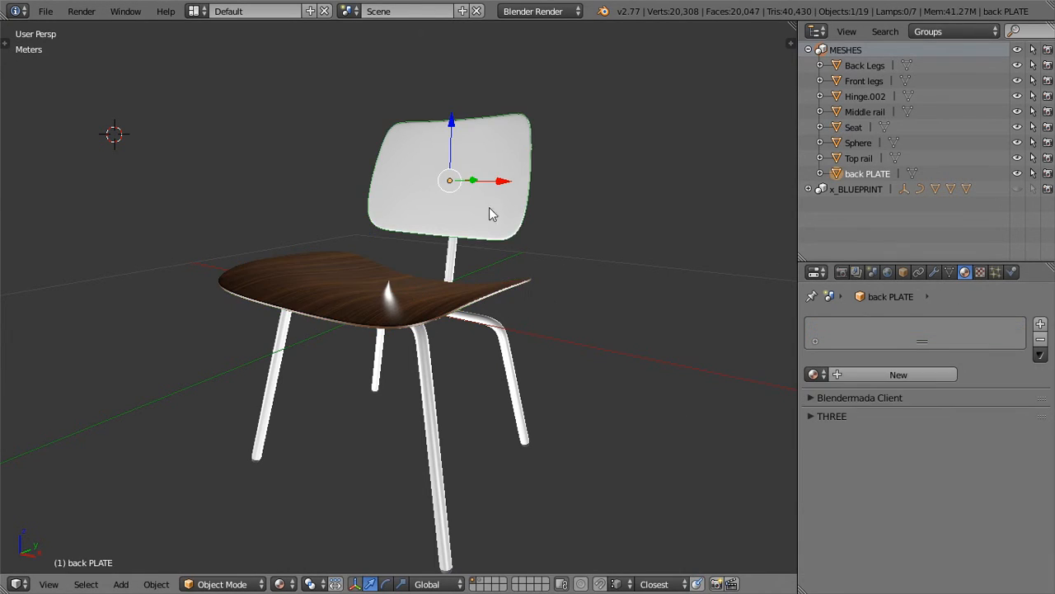
{"action": "left_click", "coordinate": [904, 374]}
{"action": "left_click", "coordinate": [980, 272]}
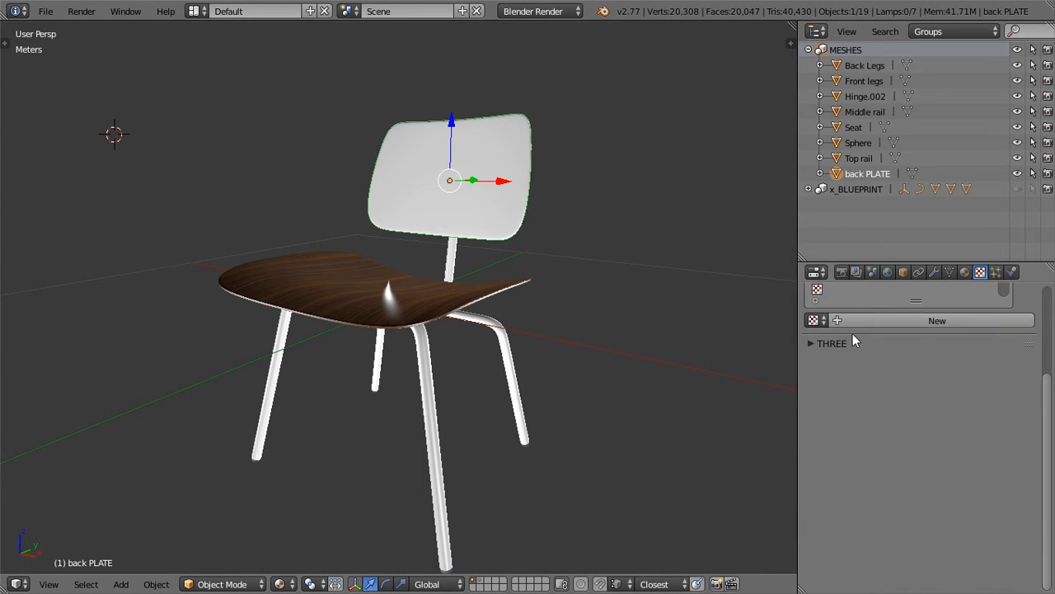
{"action": "left_click", "coordinate": [924, 321]}
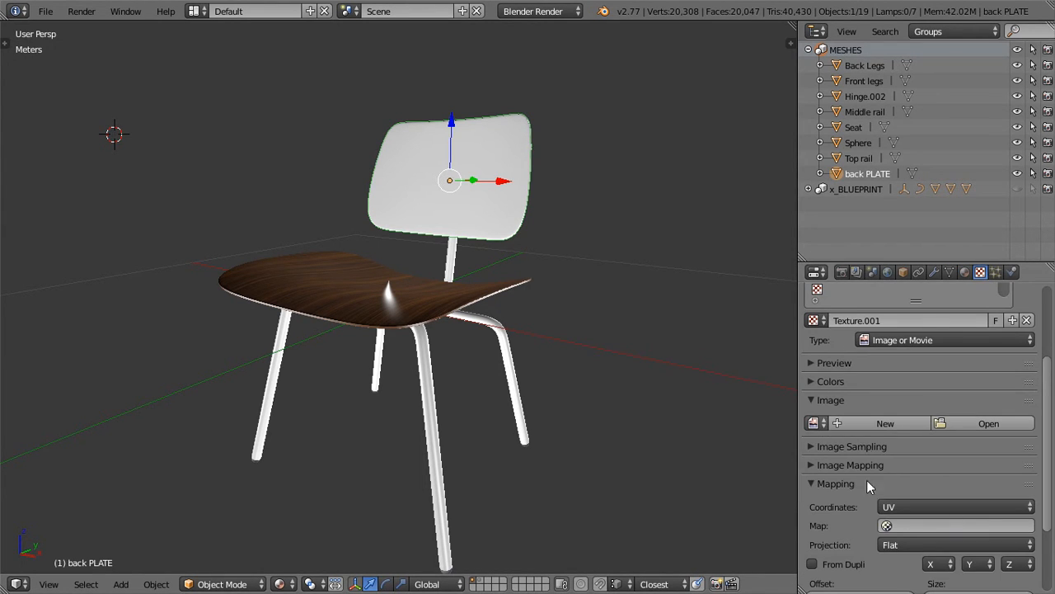
Map the back PLATE texture to UVMap and load the existing image Chair_backUV_wood.png into it
{"action": "left_click", "coordinate": [924, 525]}
{"action": "left_click", "coordinate": [940, 369]}
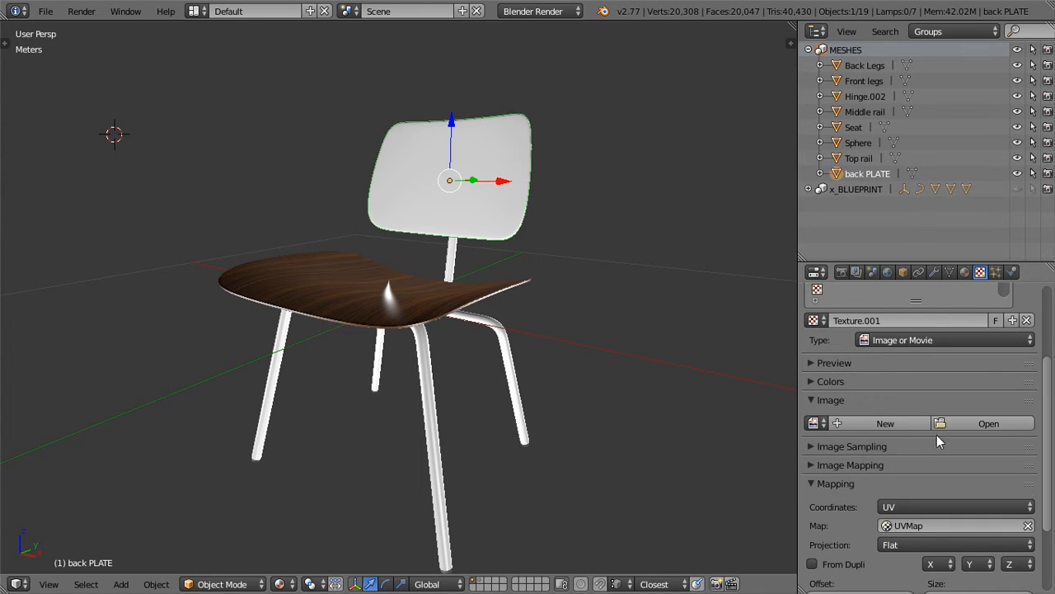
{"action": "left_click", "coordinate": [814, 422]}
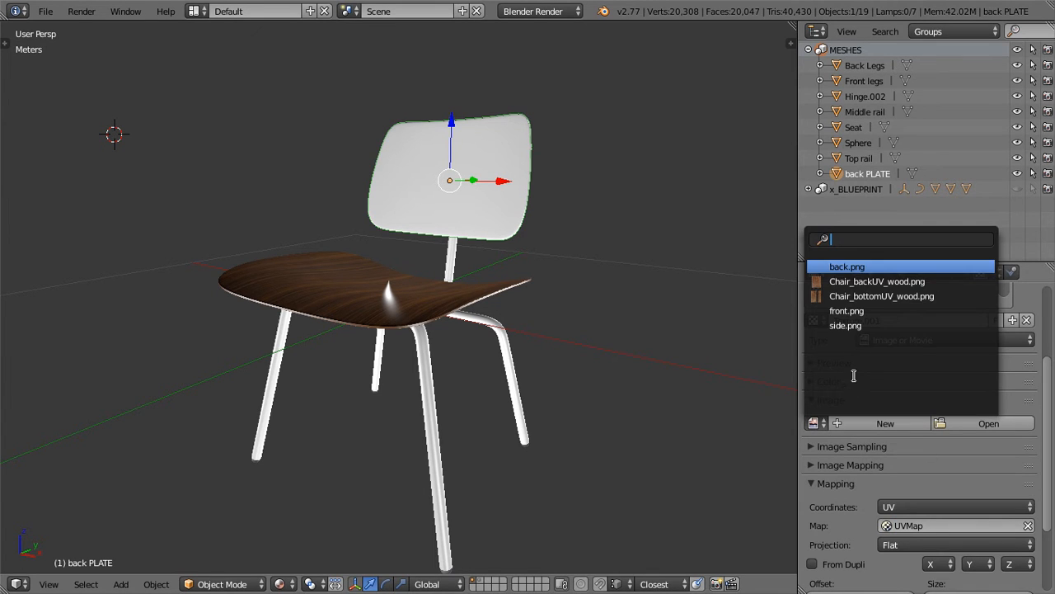
{"action": "left_click", "coordinate": [881, 282]}
Examine the wood textures on the seat and backrest and the metal legs and rails from several angles
{"action": "middle_click_drag", "start_coordinate": [505, 325], "coordinate": [412, 297]}
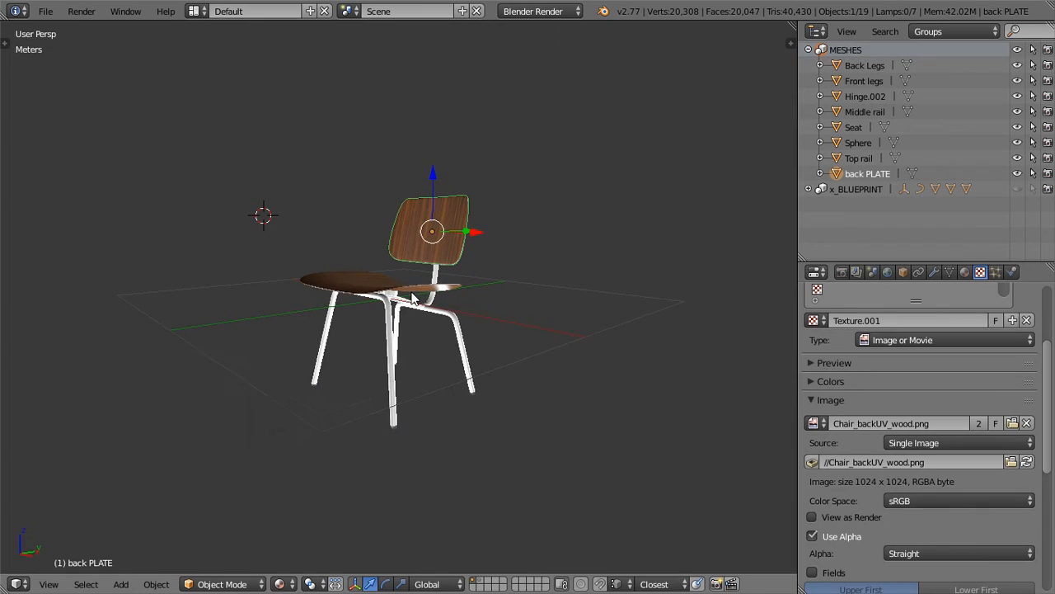
{"action": "middle_click_drag", "start_coordinate": [501, 310], "coordinate": [365, 328]}
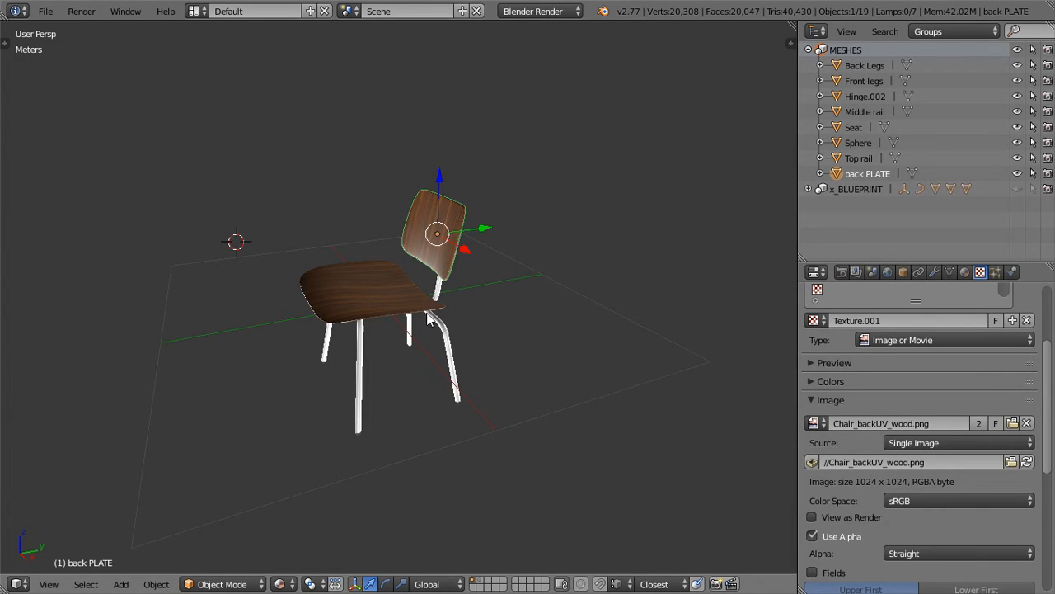
{"action": "middle_click_drag", "start_coordinate": [427, 305], "coordinate": [343, 292]}
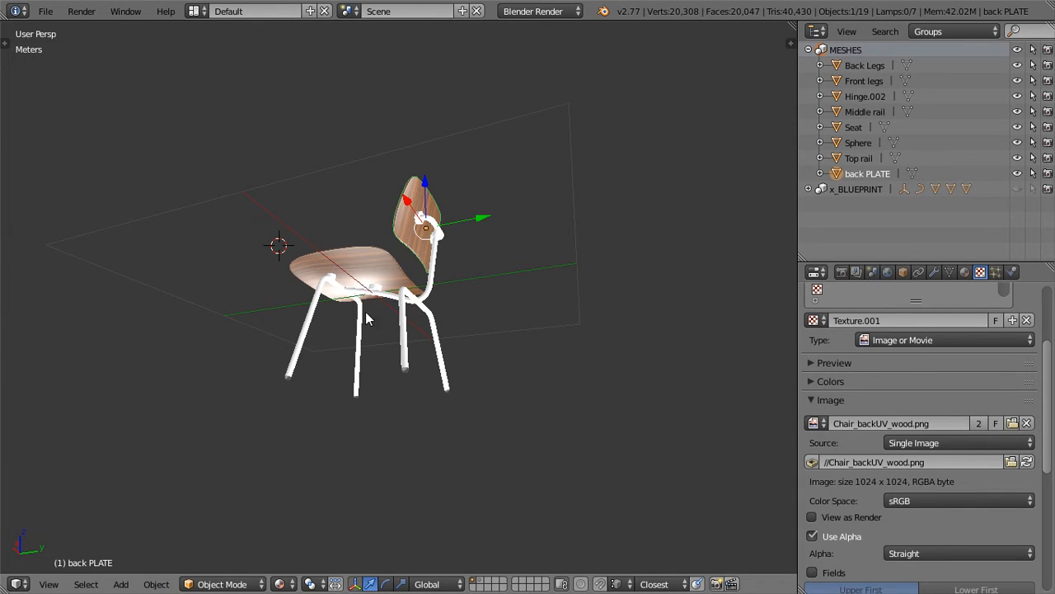
{"action": "middle_click_drag", "start_coordinate": [334, 287], "coordinate": [466, 363]}
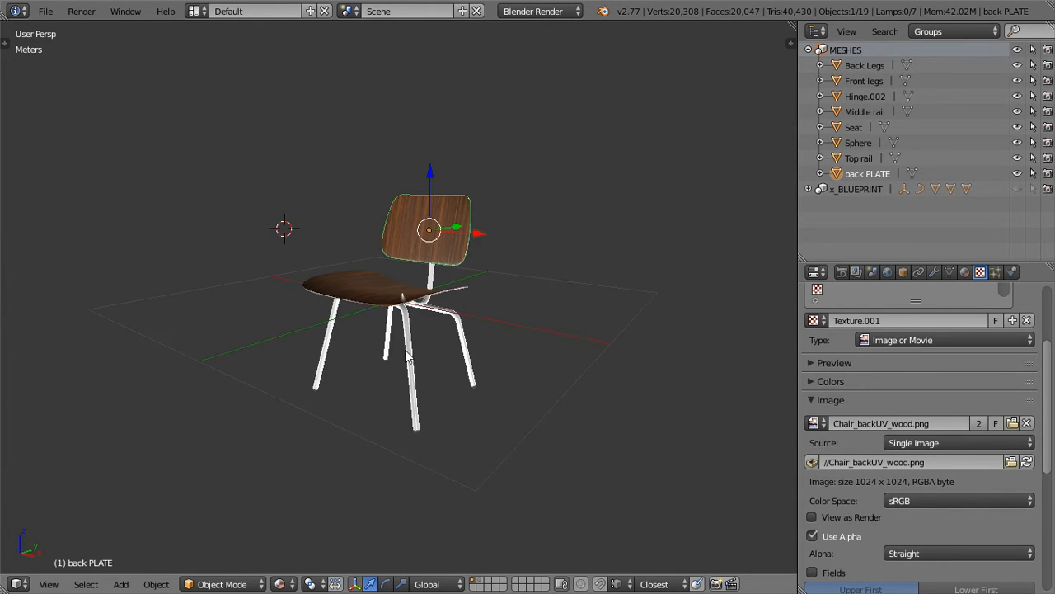
{"action": "right_click", "coordinate": [407, 352]}
{"action": "right_click", "coordinate": [466, 344]}
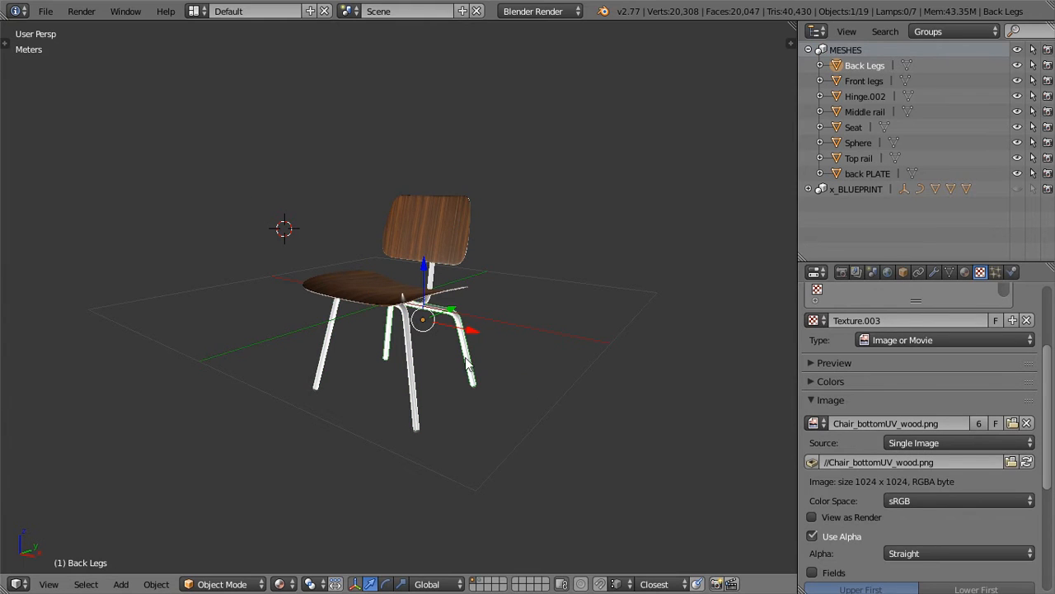
{"action": "middle_click_drag", "start_coordinate": [466, 363], "coordinate": [340, 356]}
{"action": "right_click", "coordinate": [439, 259]}
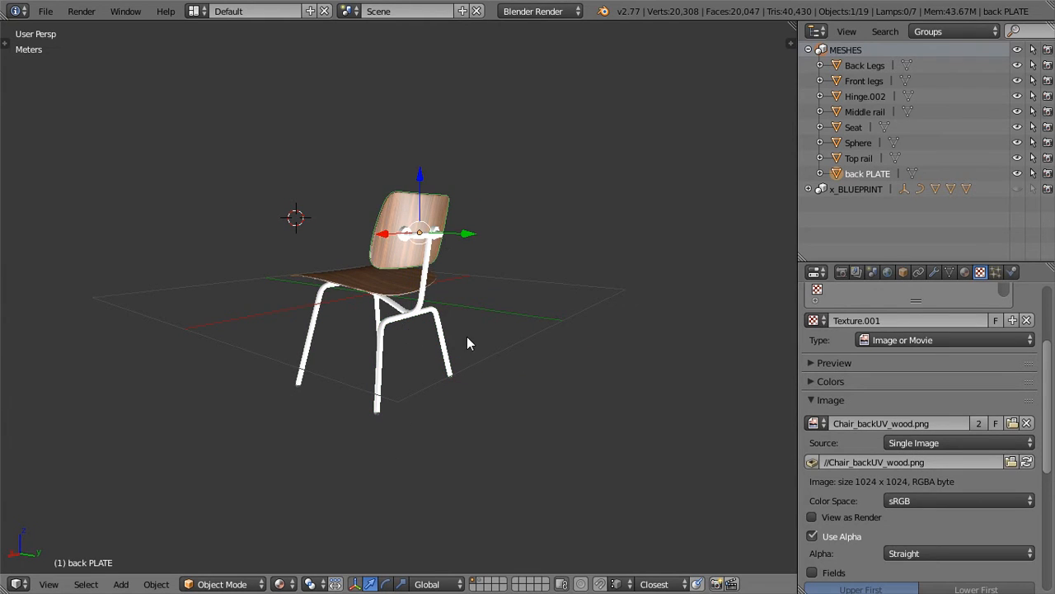
{"action": "middle_click_drag", "start_coordinate": [466, 343], "coordinate": [434, 280]}
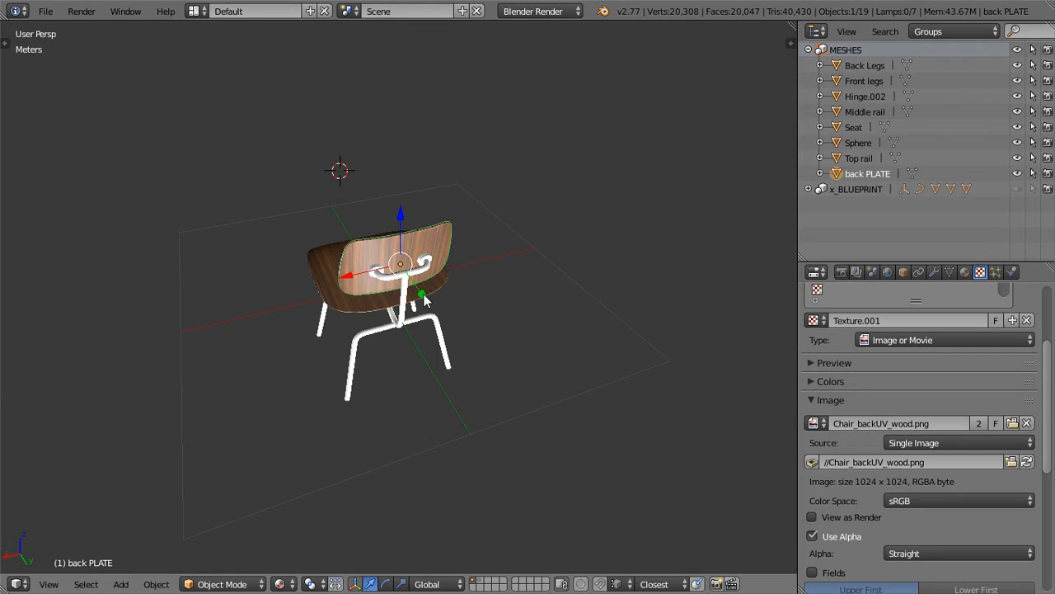
{"action": "scroll", "coordinate": [424, 301], "scroll_direction": "up", "scroll_amount": 7}
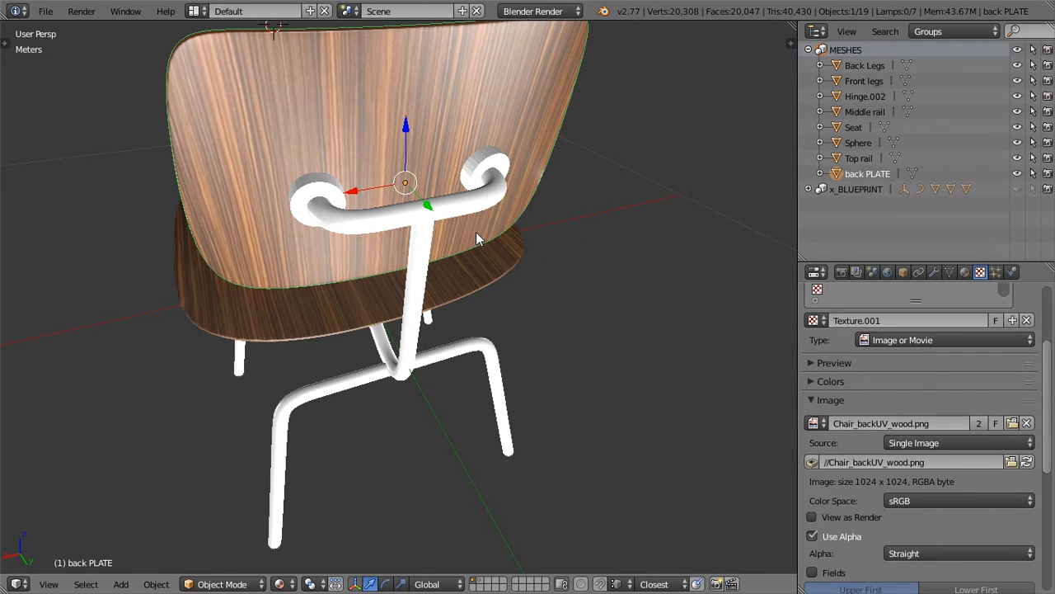
{"action": "right_click", "coordinate": [343, 224]}
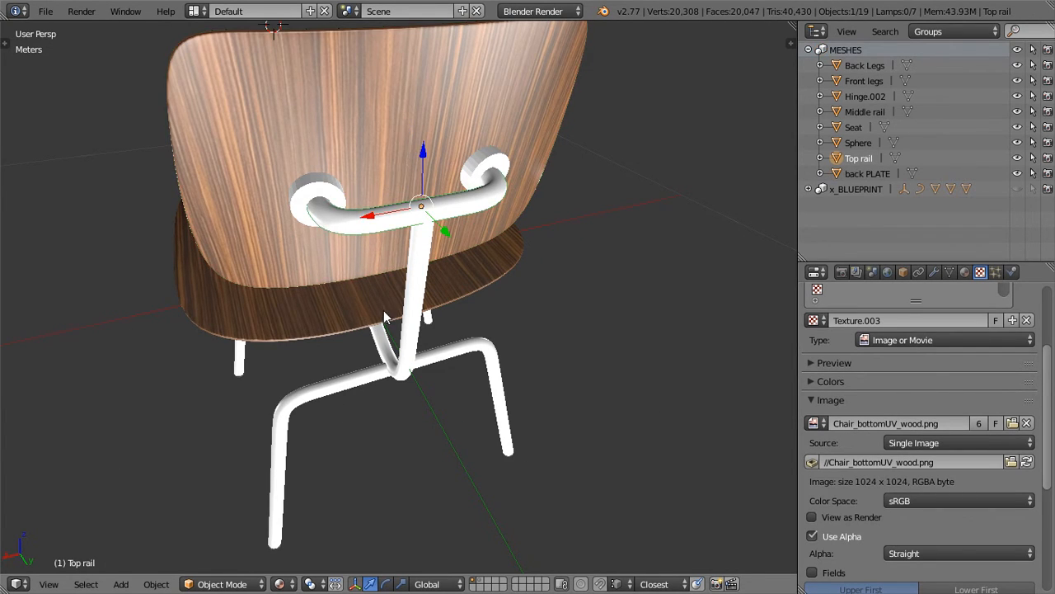
{"action": "scroll", "coordinate": [429, 344], "scroll_direction": "down", "scroll_amount": 5}
{"action": "middle_click_drag", "start_coordinate": [429, 345], "coordinate": [453, 350]}
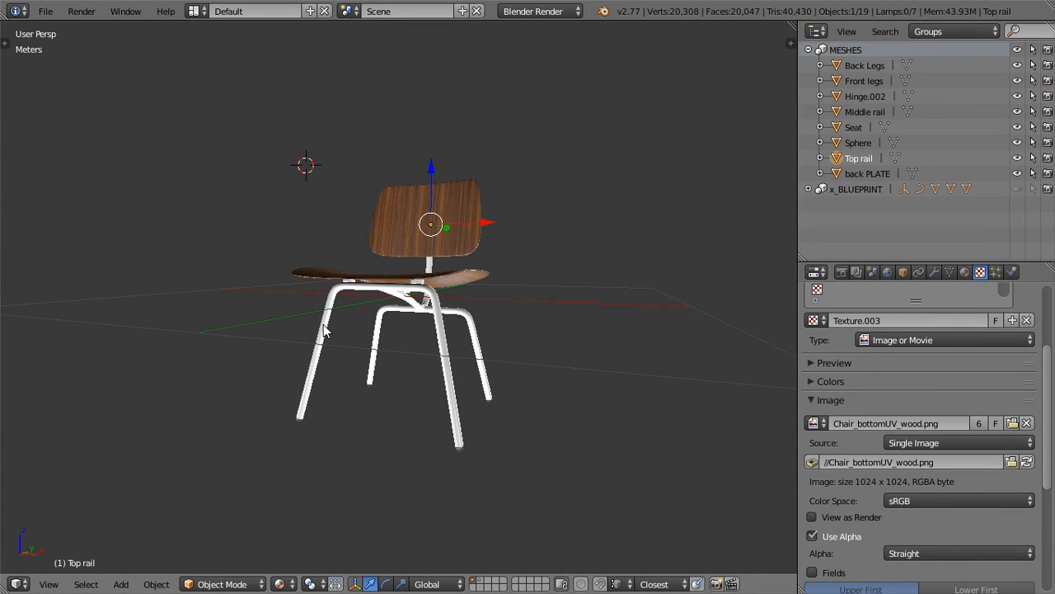
Create a new material on the Front legs object and expand its diffuse settings
{"action": "right_click", "coordinate": [448, 422]}
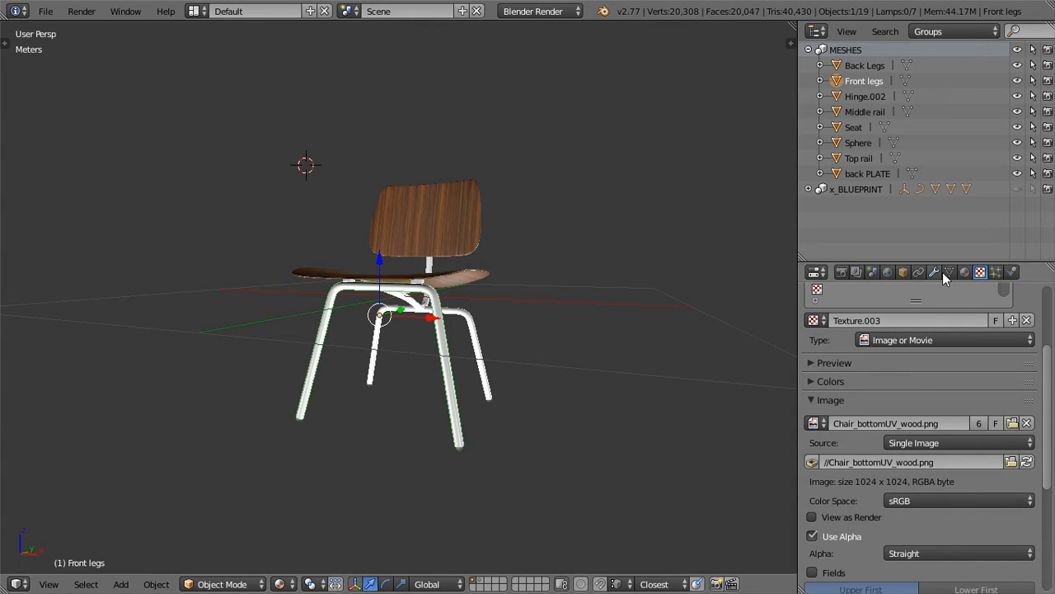
{"action": "left_click", "coordinate": [965, 272]}
{"action": "left_click", "coordinate": [886, 375]}
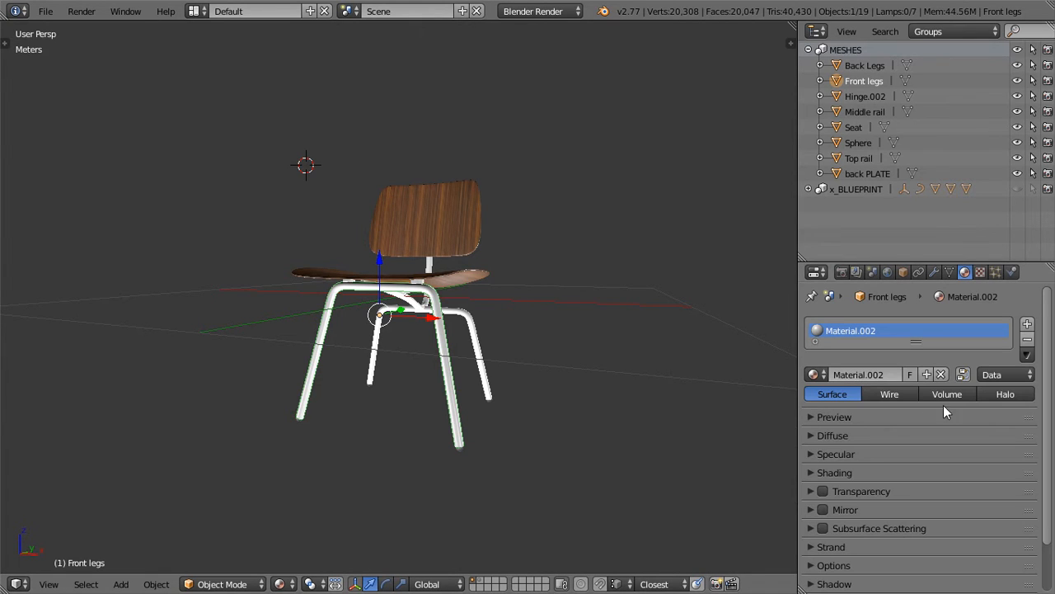
{"action": "left_click", "coordinate": [911, 416]}
{"action": "left_click", "coordinate": [911, 417]}
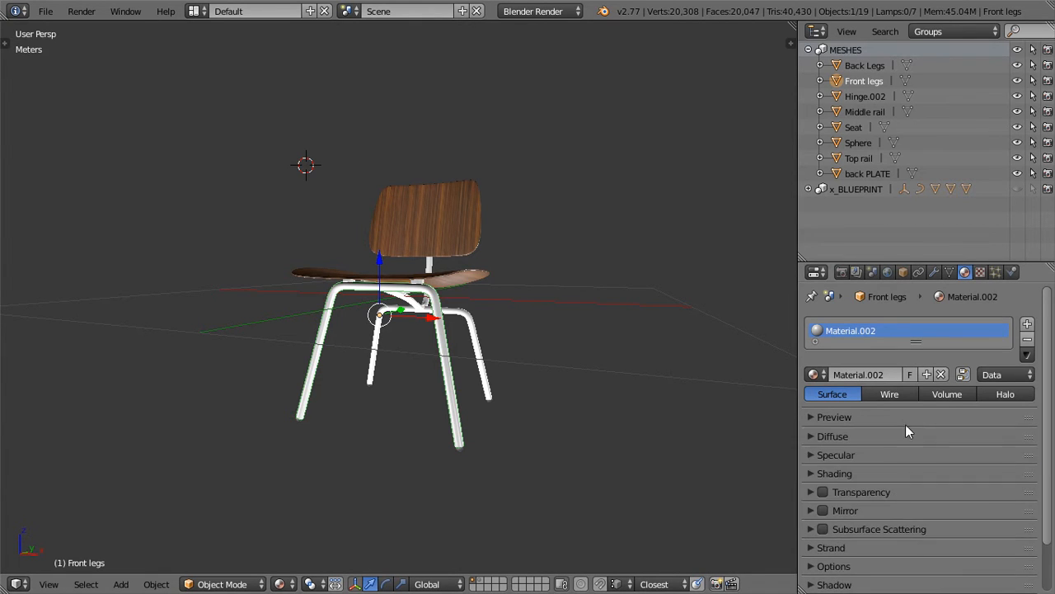
{"action": "left_click", "coordinate": [906, 434]}
Try a bright red diffuse color of RGB 1.000, 0.025, 0.019 on the front legs' material
{"action": "left_click", "coordinate": [871, 459]}
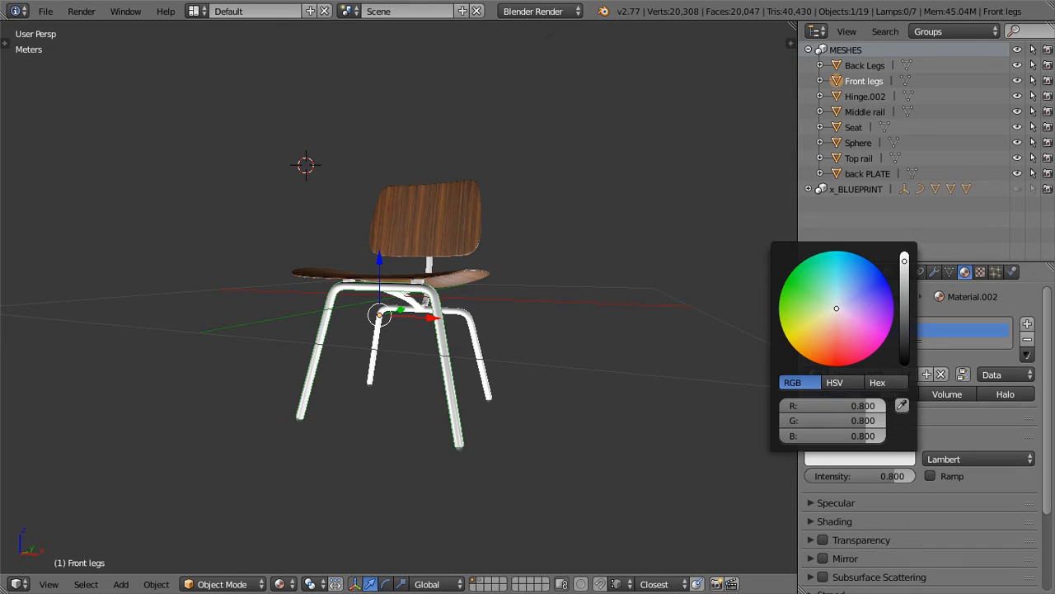
{"action": "left_click_drag", "start_coordinate": [826, 406], "coordinate": [884, 436]}
{"action": "mouse_move", "coordinate": [836, 352]}
{"action": "left_mouse_down"}
{"action": "mouse_move", "coordinate": [846, 355]}
{"action": "mouse_move", "coordinate": [834, 346]}
{"action": "left_mouse_up"}
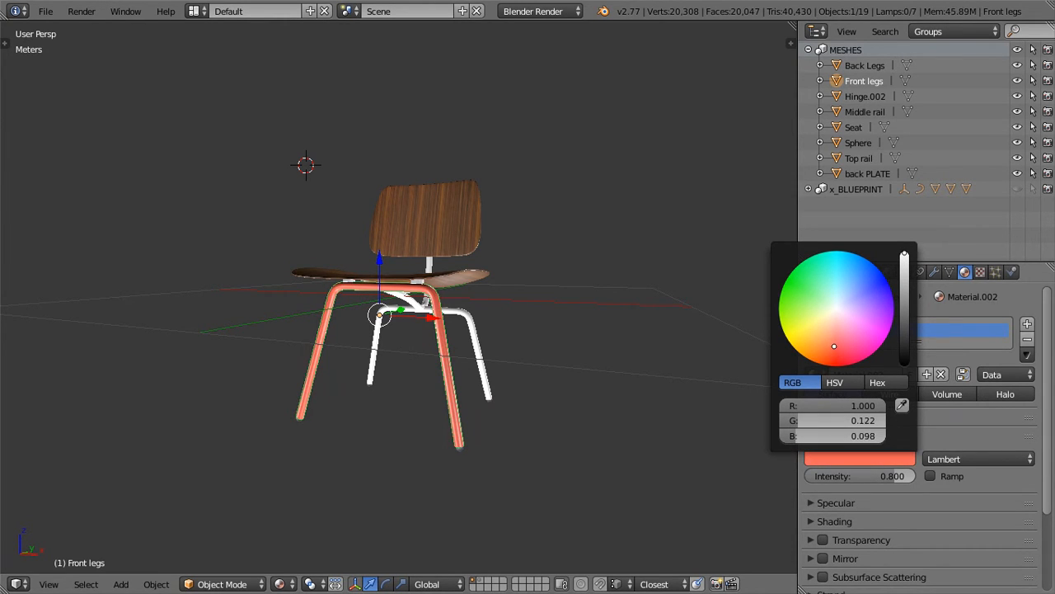
{"action": "left_click", "coordinate": [844, 350]}
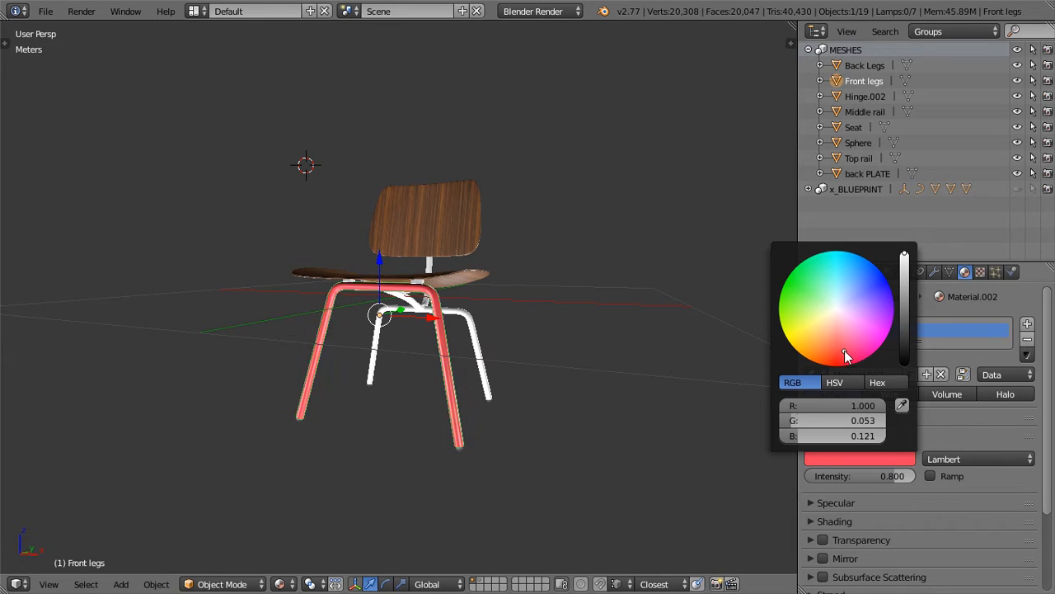
{"action": "left_click", "coordinate": [846, 459]}
{"action": "left_click_drag", "start_coordinate": [841, 344], "coordinate": [835, 357]}
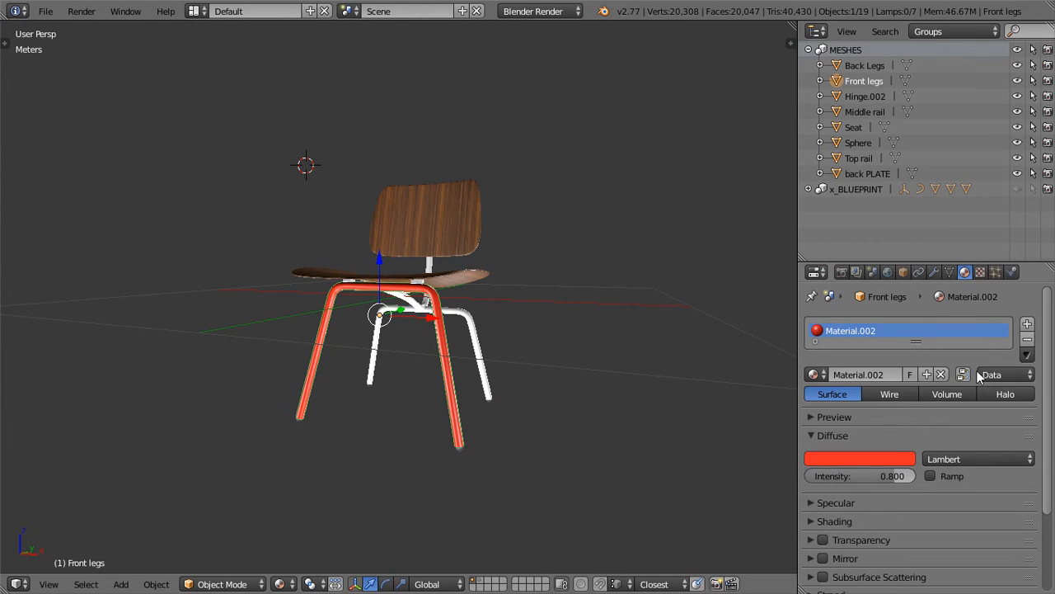
Darken the front legs' red diffuse color to RGB 0.202, 0.008, 0.006
{"action": "middle_click_drag", "start_coordinate": [609, 351], "coordinate": [858, 400]}
{"action": "left_click", "coordinate": [873, 461]}
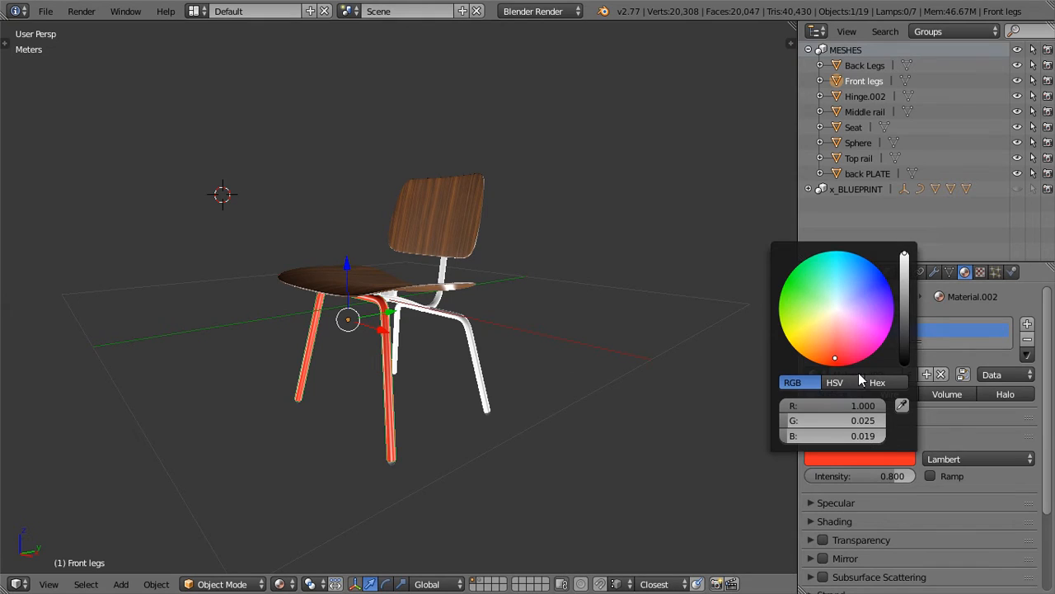
{"action": "left_click_drag", "start_coordinate": [904, 254], "coordinate": [899, 310]}
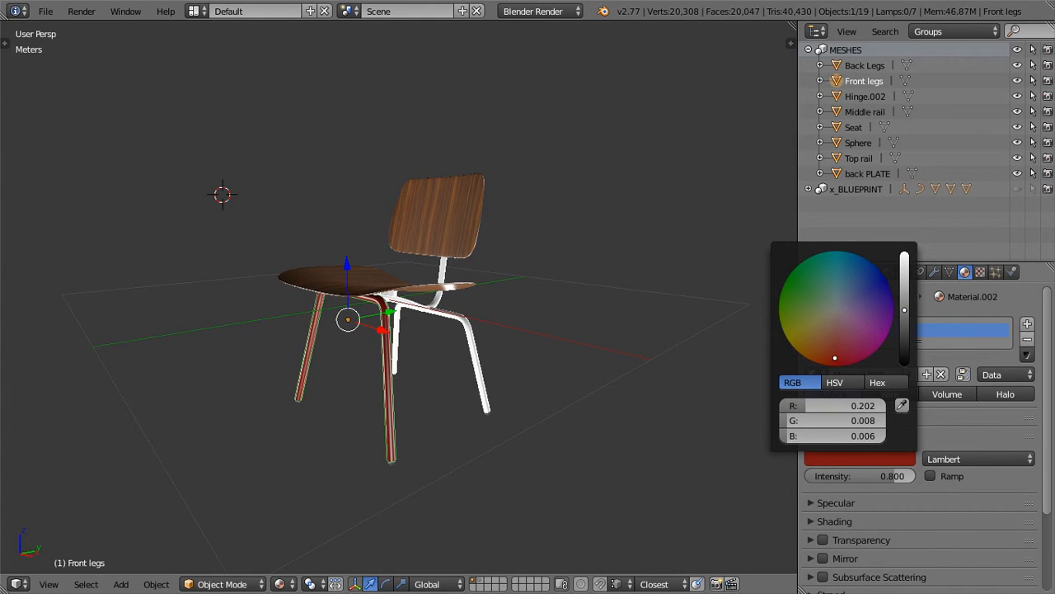
Set the front legs' diffuse color to black with R, G and B all at 0
{"action": "left_click", "coordinate": [835, 309]}
{"action": "left_click", "coordinate": [861, 407]}
{"action": "type", "text": "0"}
{"action": "key", "text": "Return"}
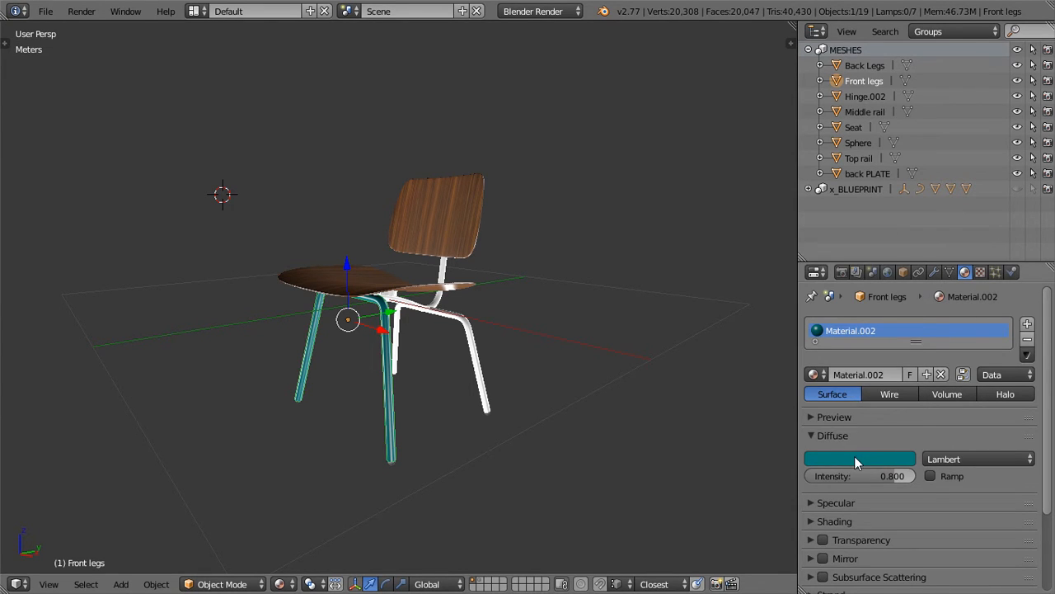
{"action": "left_click", "coordinate": [854, 456]}
{"action": "left_click", "coordinate": [857, 420]}
{"action": "type", "text": "0"}
{"action": "key", "text": "Return"}
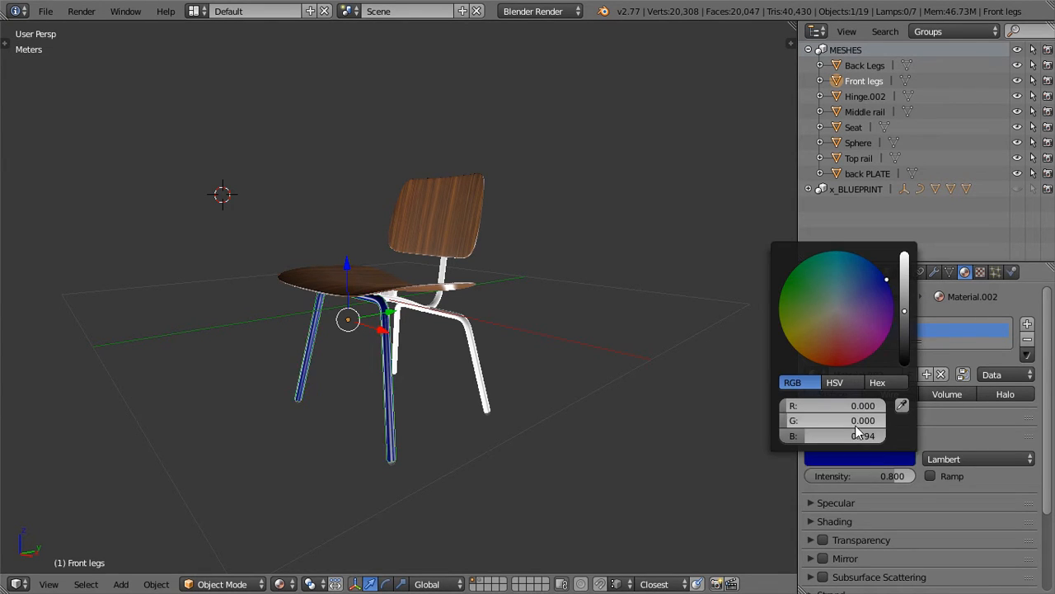
{"action": "left_click", "coordinate": [856, 436]}
{"action": "type", "text": "0"}
{"action": "key", "text": "Return"}
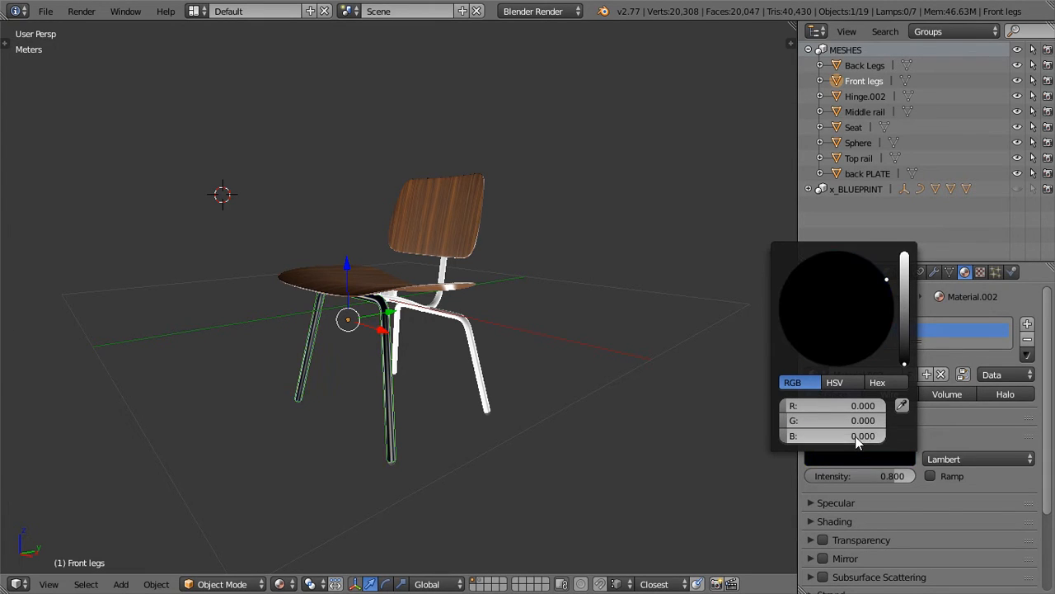
Set the front legs' diffuse color to gray using the hex value 666666
{"action": "left_click_drag", "start_coordinate": [856, 437], "coordinate": [930, 437]}
{"action": "left_click", "coordinate": [876, 381]}
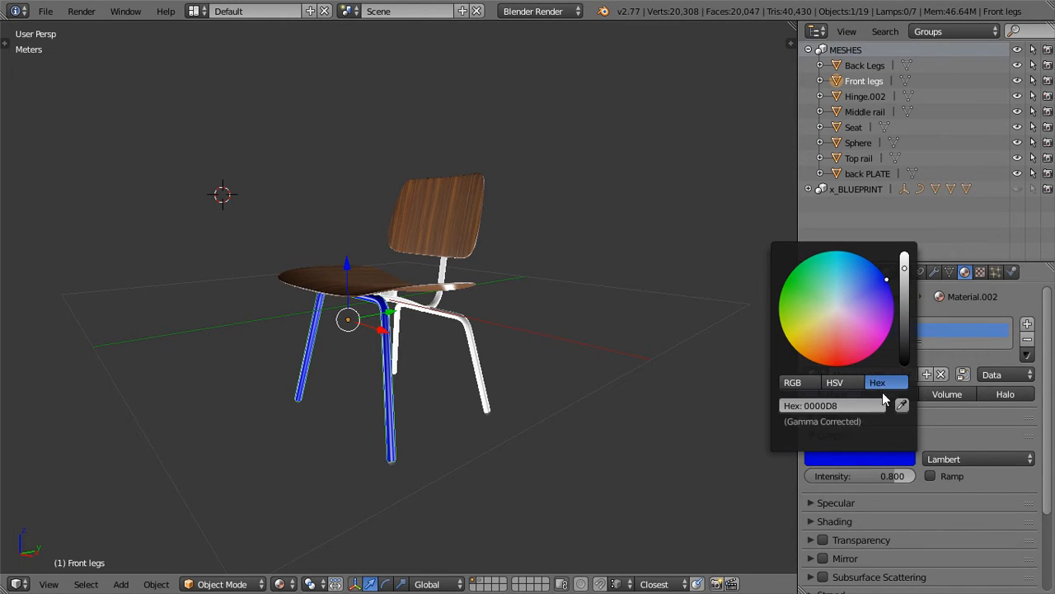
{"action": "left_click", "coordinate": [835, 405]}
{"action": "left_click_drag", "start_coordinate": [825, 406], "coordinate": [773, 407]}
{"action": "type", "text": "666666"}
{"action": "key", "text": "Return"}
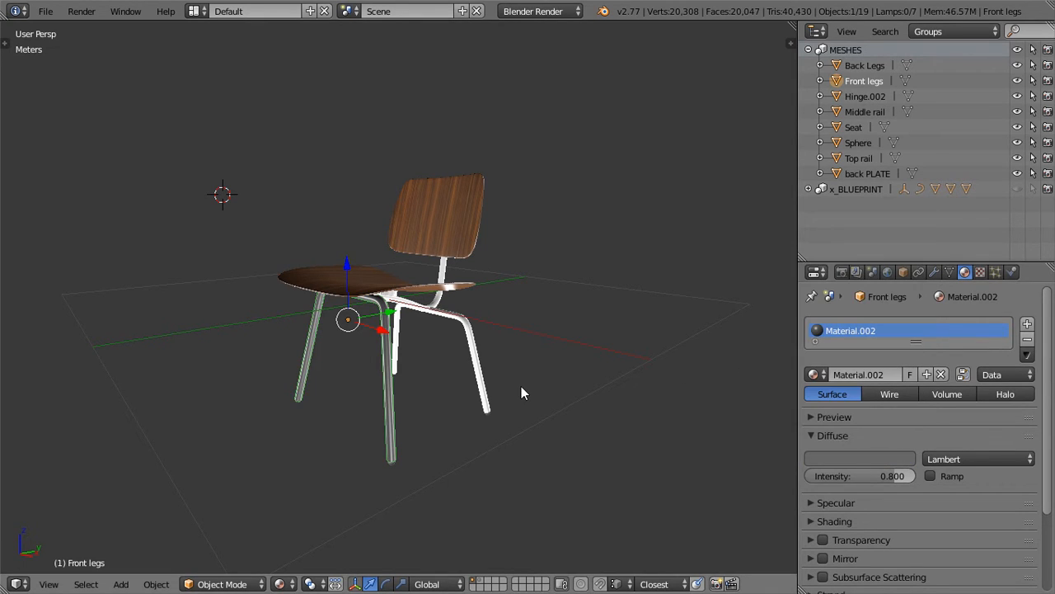
{"action": "middle_click_drag", "start_coordinate": [459, 341], "coordinate": [421, 381]}
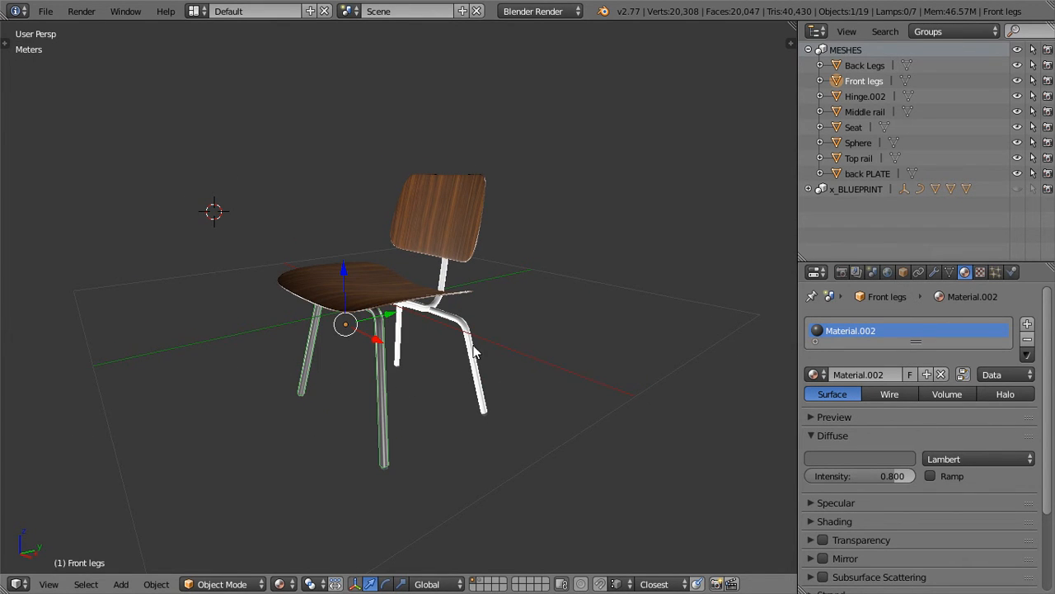
Collapse the diffuse settings and reduce the front legs' specular intensity to 0.050
{"action": "left_click", "coordinate": [882, 435]}
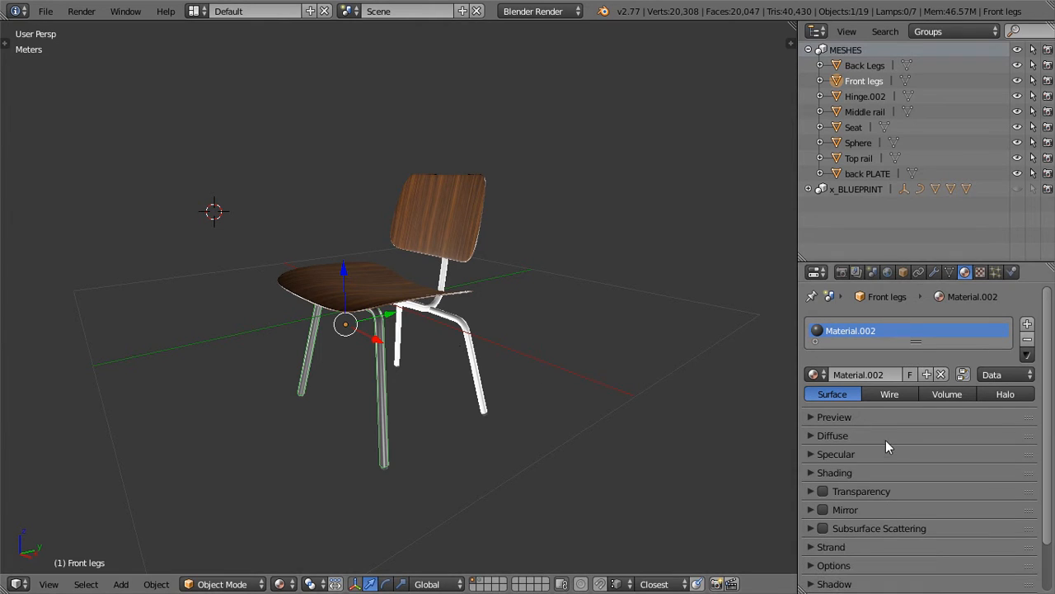
{"action": "left_click", "coordinate": [857, 456]}
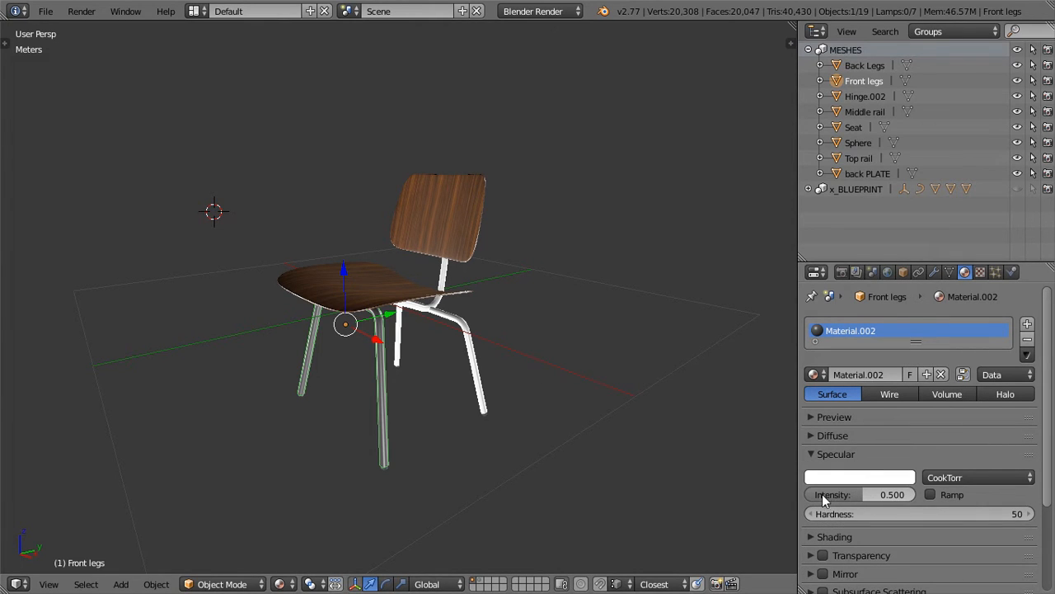
{"action": "left_click", "coordinate": [877, 496]}
{"action": "key", "text": "Return"}
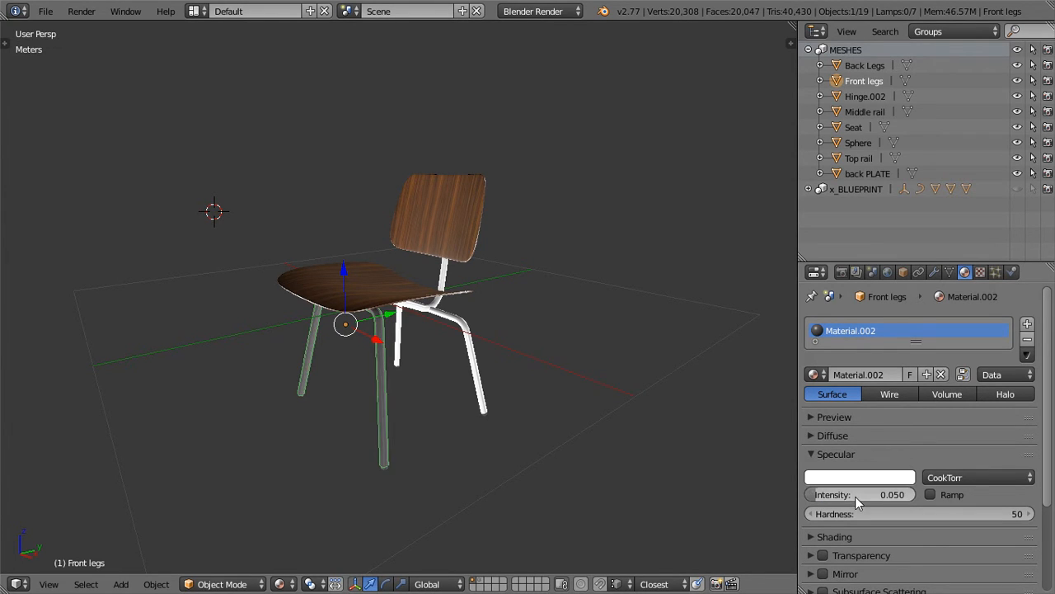
{"action": "middle_click_drag", "start_coordinate": [515, 477], "coordinate": [415, 462]}
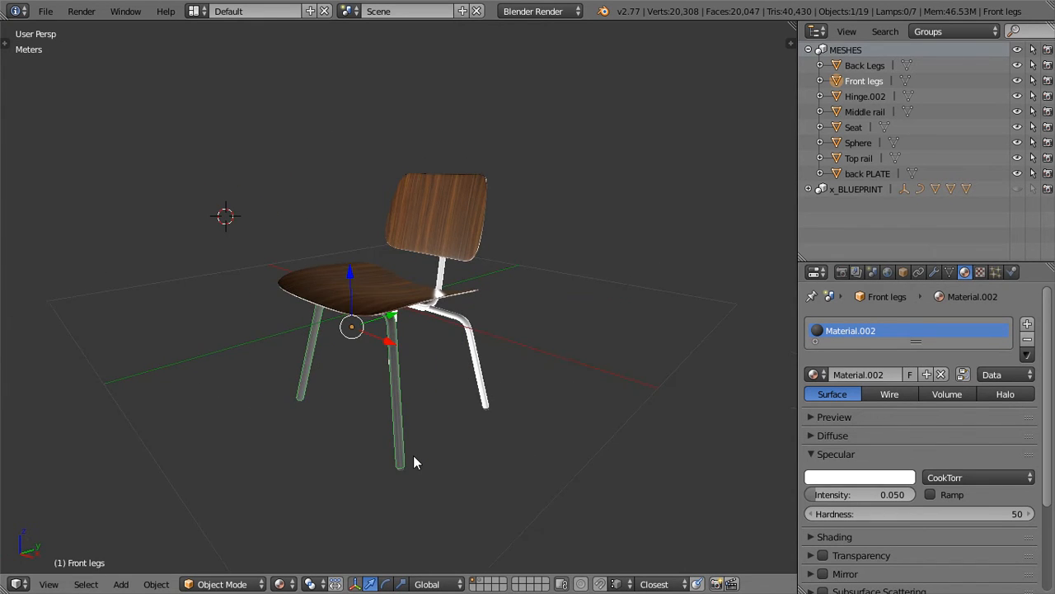
{"action": "scroll", "coordinate": [416, 457], "scroll_direction": "up", "scroll_amount": 2}
{"action": "scroll", "coordinate": [416, 456], "scroll_direction": "down", "scroll_amount": 1}
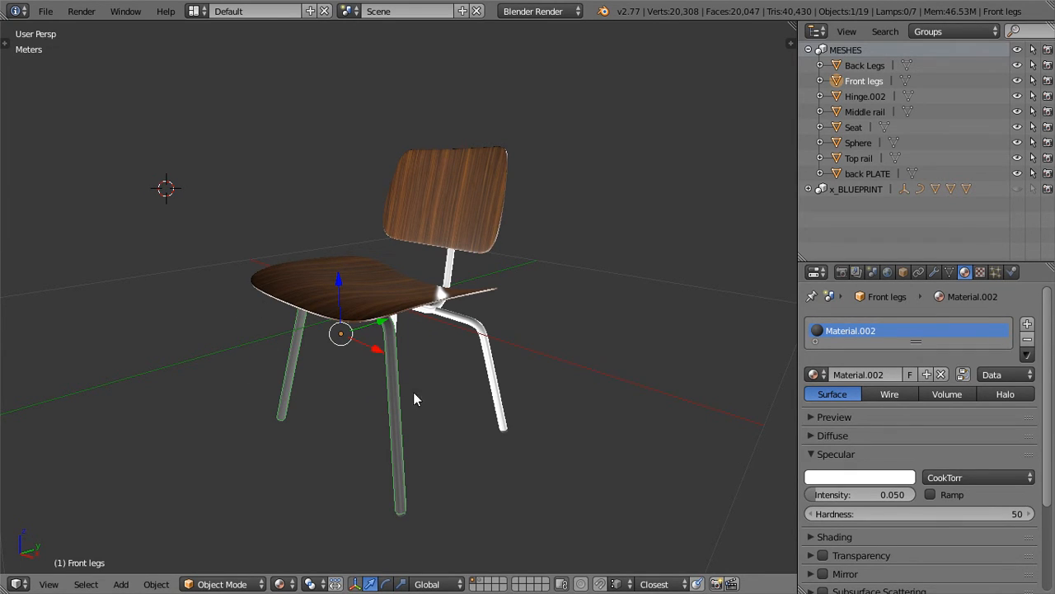
Assign the existing Material.002 to the Middle rail and the Back Legs objects
{"action": "middle_click_drag", "start_coordinate": [474, 423], "coordinate": [371, 419]}
{"action": "right_click", "coordinate": [414, 310]}
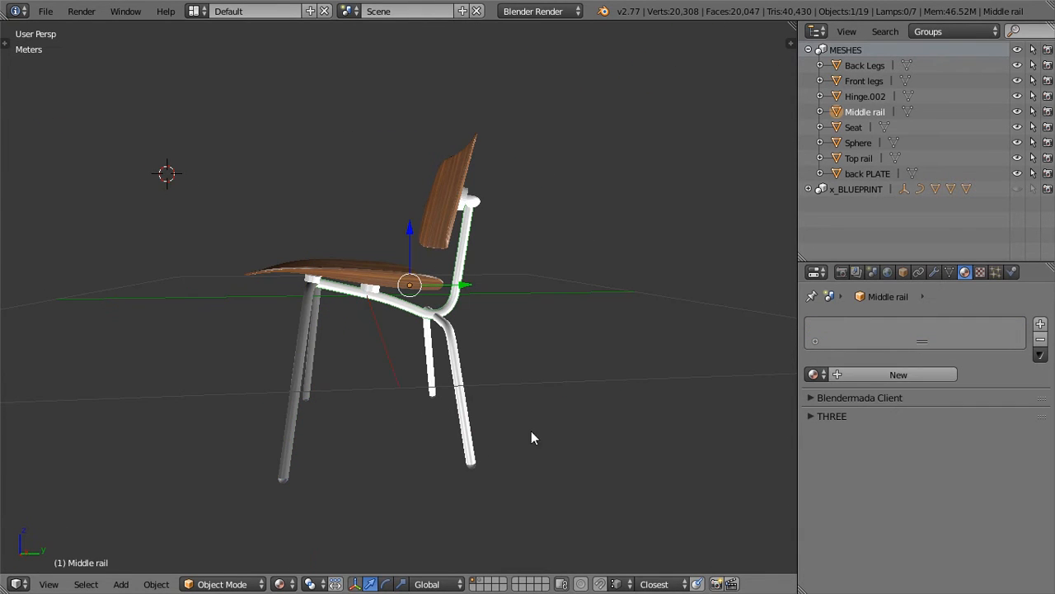
{"action": "left_click", "coordinate": [825, 376]}
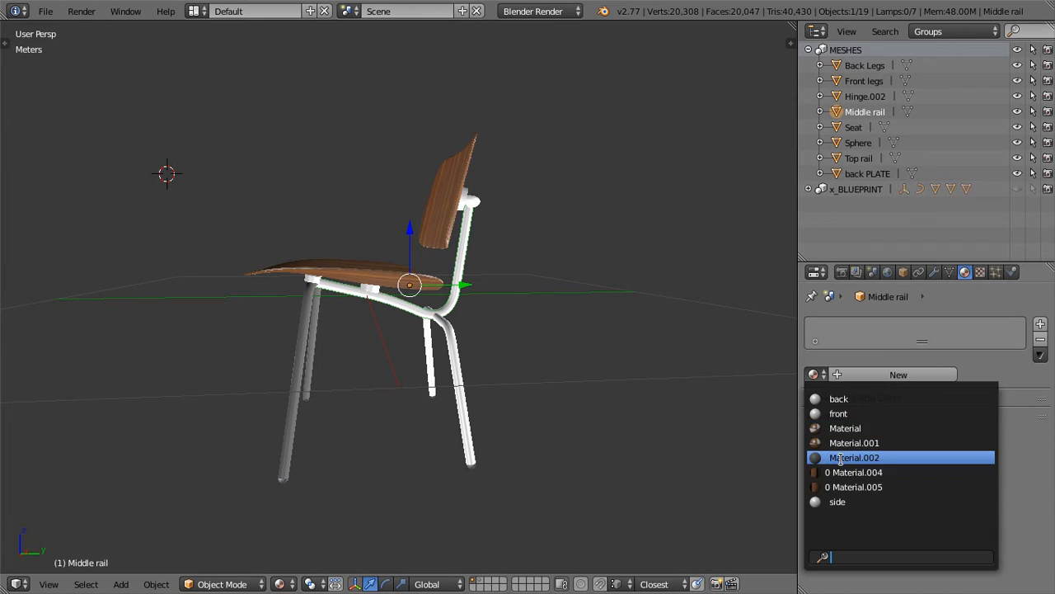
{"action": "left_click", "coordinate": [849, 458]}
{"action": "right_click", "coordinate": [460, 365]}
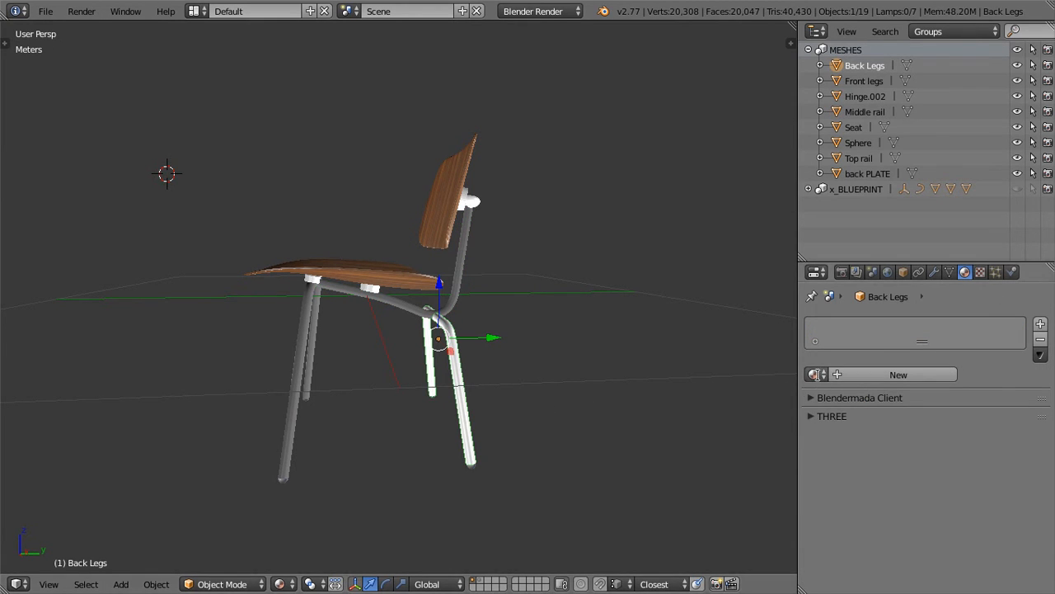
{"action": "left_click", "coordinate": [814, 374]}
{"action": "left_click", "coordinate": [849, 458]}
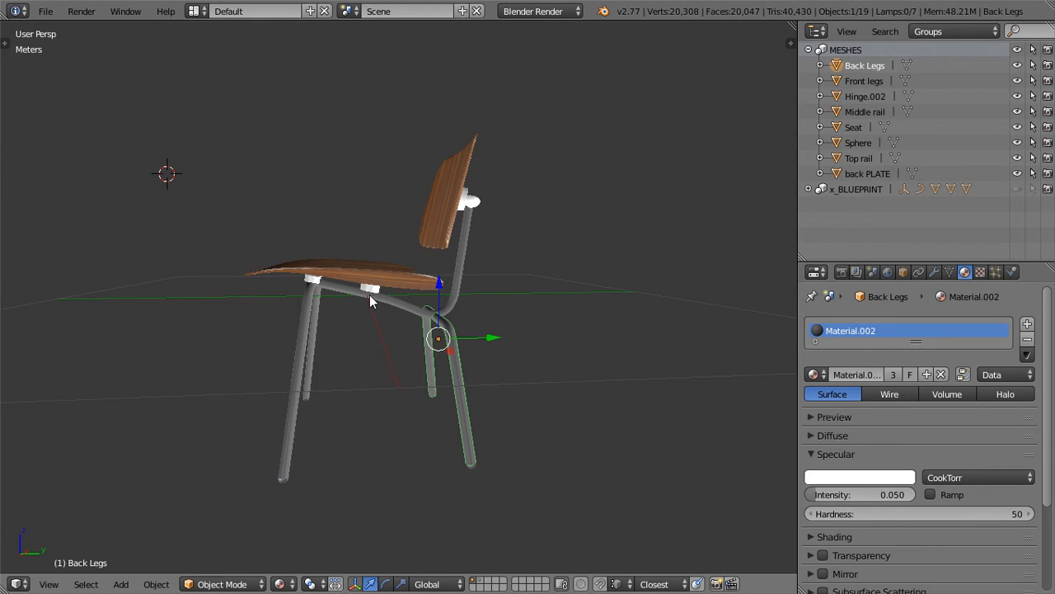
Assign the existing Material.002 to the Top rail behind the backrest
{"action": "middle_click_drag", "start_coordinate": [472, 281], "coordinate": [431, 237]}
{"action": "right_click", "coordinate": [431, 237]}
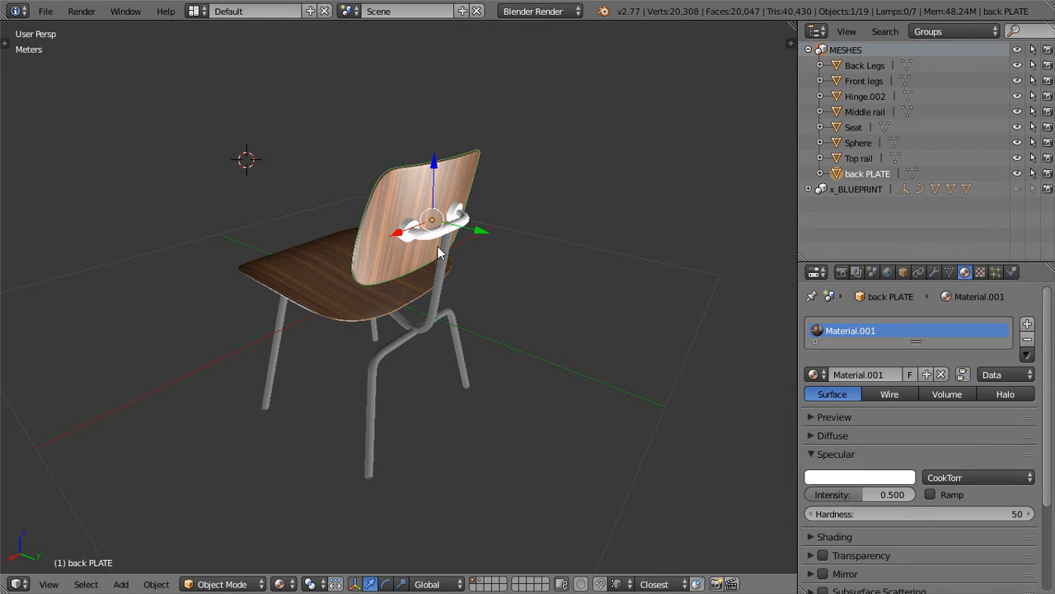
{"action": "right_click", "coordinate": [427, 241]}
{"action": "left_click", "coordinate": [814, 375]}
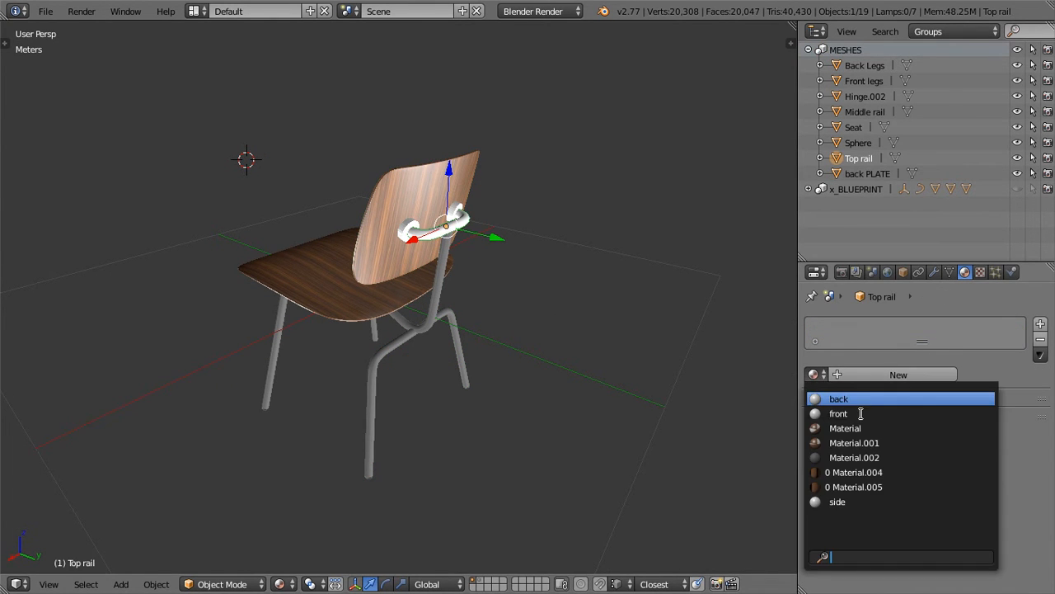
{"action": "left_click", "coordinate": [849, 457]}
Assign the existing Material.002 to the Sphere object that caps the leg ends
{"action": "middle_click_drag", "start_coordinate": [387, 363], "coordinate": [334, 236]}
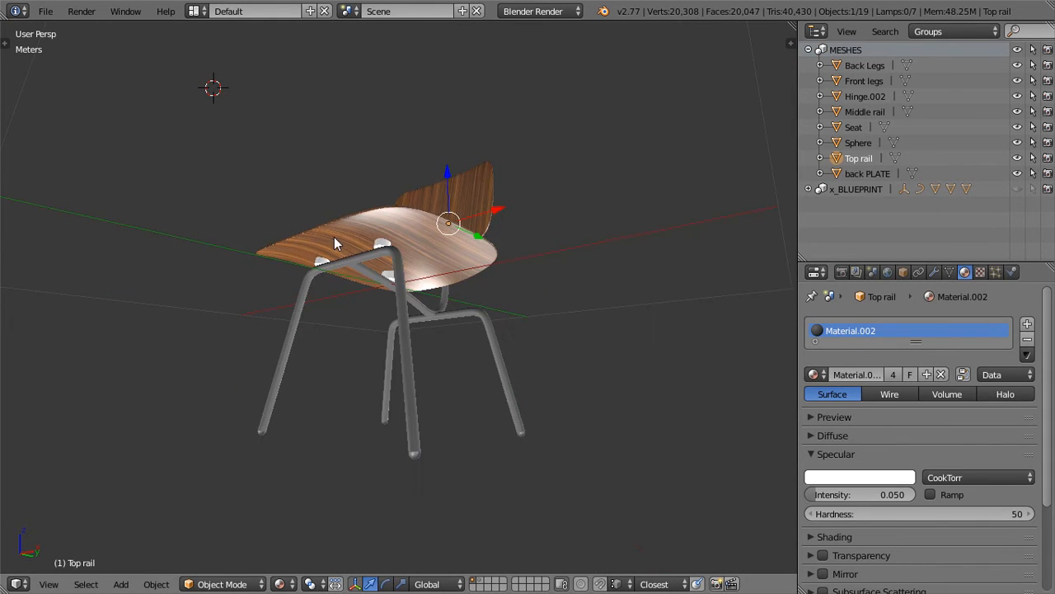
{"action": "right_click", "coordinate": [381, 242]}
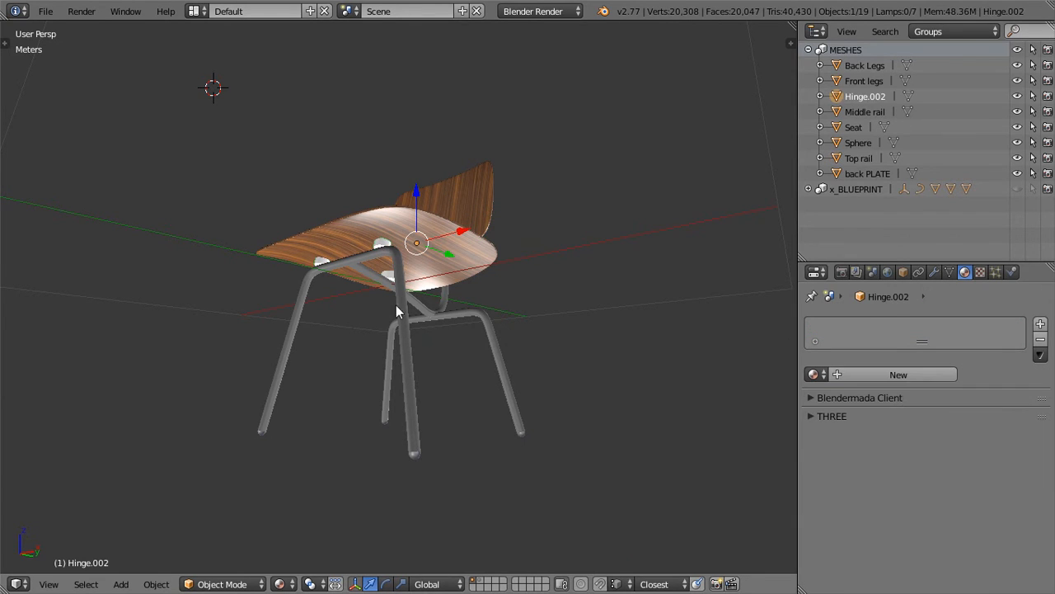
{"action": "right_click", "coordinate": [412, 456]}
{"action": "left_click", "coordinate": [820, 375]}
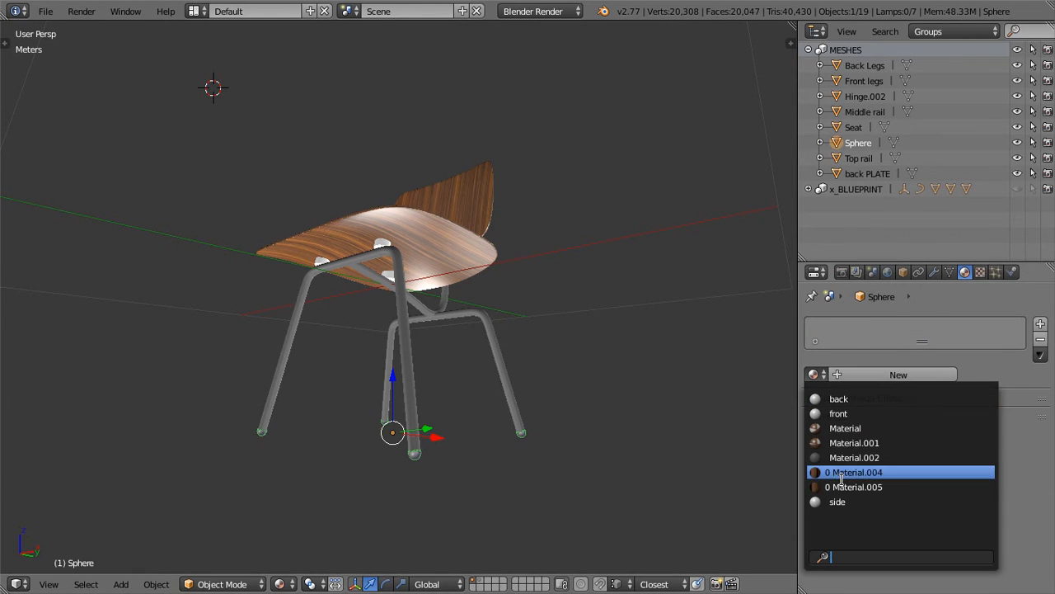
{"action": "left_click", "coordinate": [849, 456]}
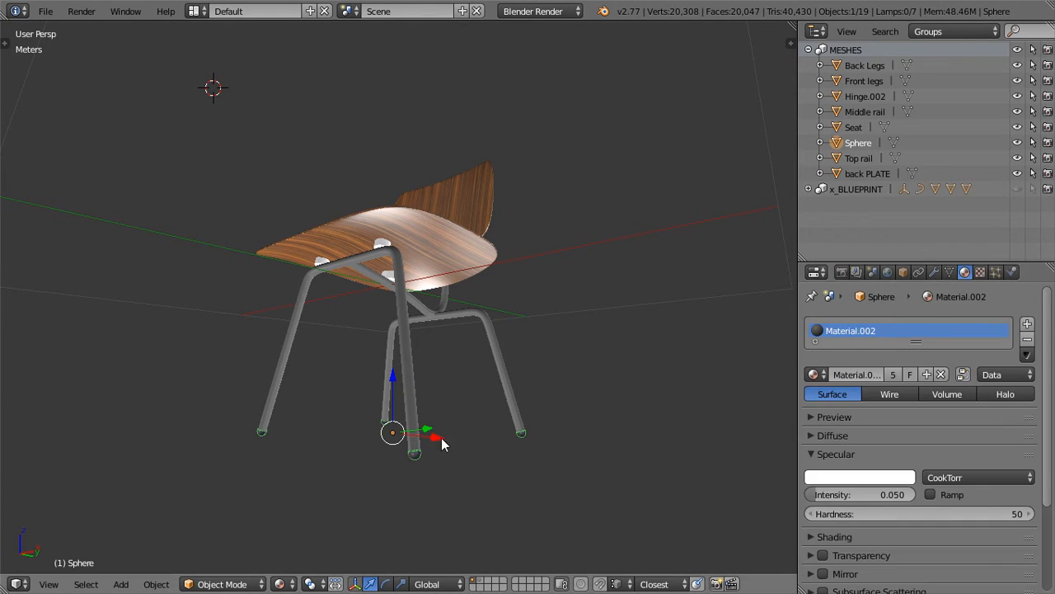
Assign the existing Material.002 to the Hinge.002 object under the seat and check the chair from behind
{"action": "right_click", "coordinate": [322, 261]}
{"action": "left_click", "coordinate": [814, 374]}
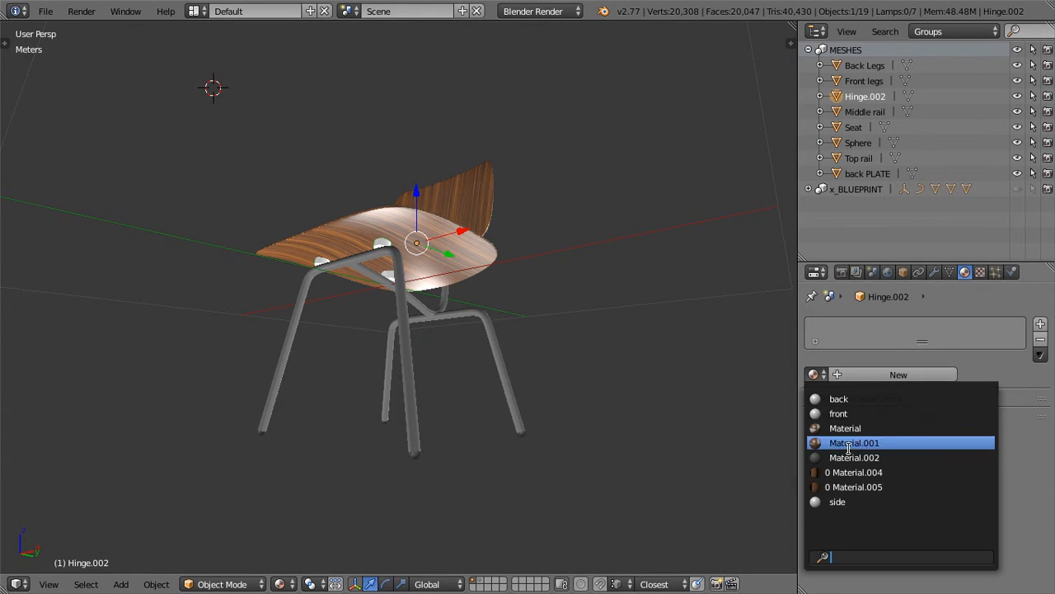
{"action": "left_click", "coordinate": [848, 456]}
{"action": "middle_click_drag", "start_coordinate": [387, 356], "coordinate": [123, 433]}
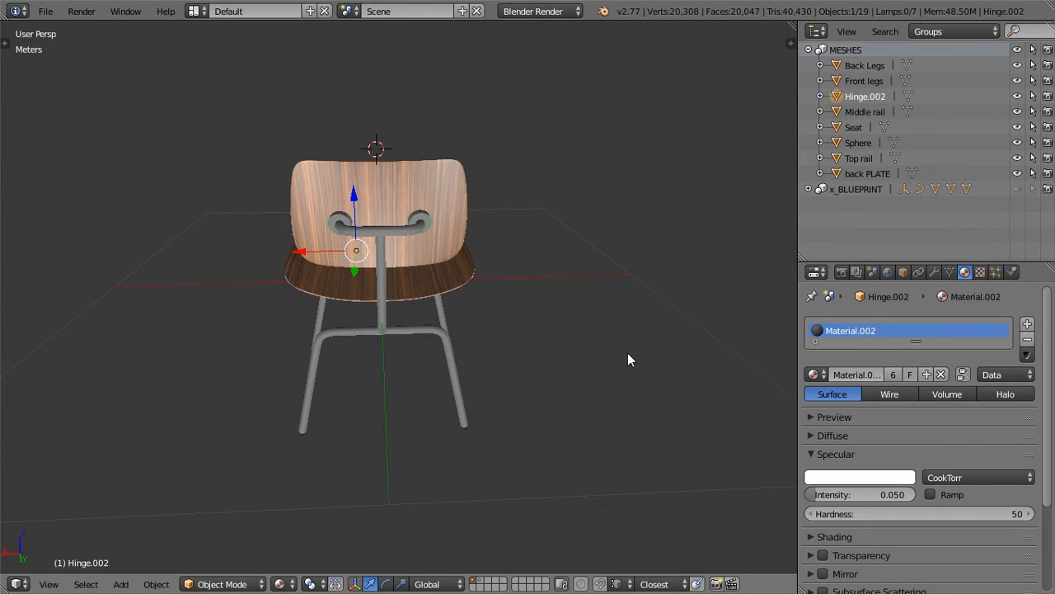
{"action": "middle_click_drag", "start_coordinate": [627, 360], "coordinate": [388, 462]}
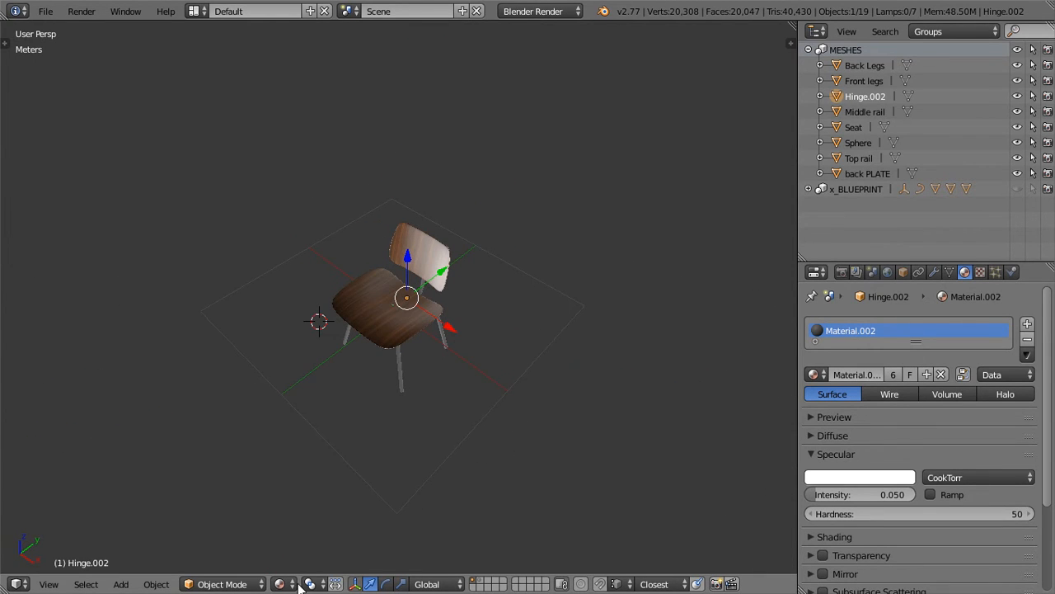
Preview the whole chair in Rendered viewport shading
{"action": "left_click", "coordinate": [299, 584]}
{"action": "left_click", "coordinate": [306, 480]}
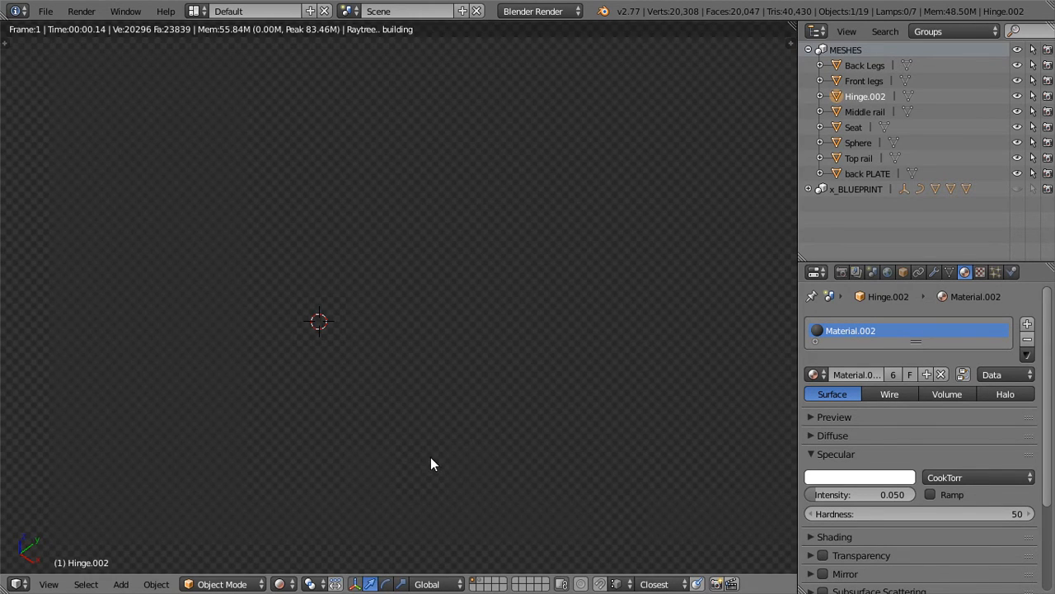
{"action": "scroll", "coordinate": [400, 356], "scroll_direction": "up", "scroll_amount": 3}
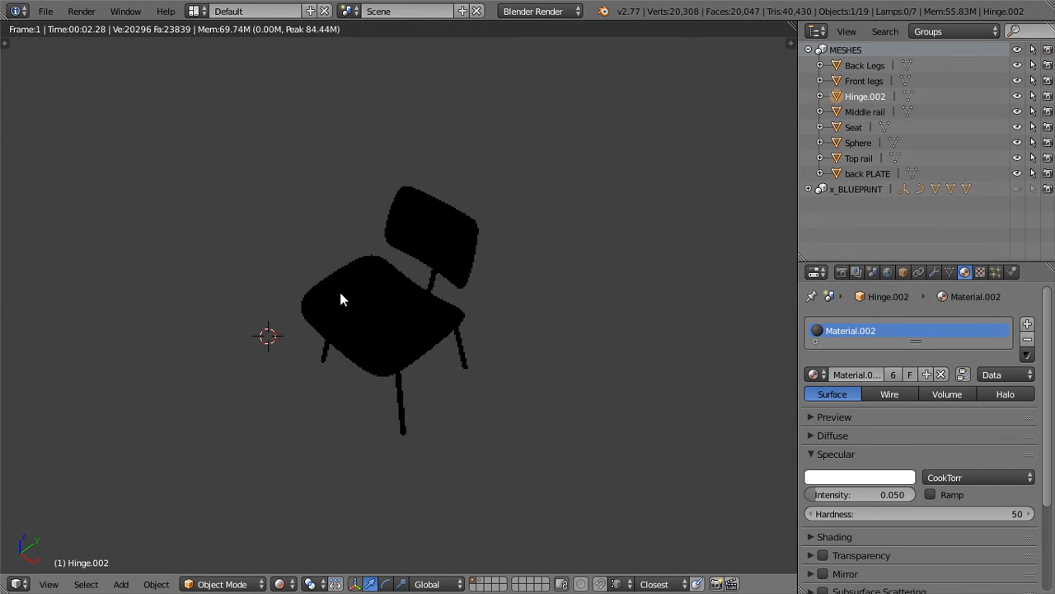
{"action": "middle_click_drag", "start_coordinate": [340, 292], "coordinate": [389, 333]}
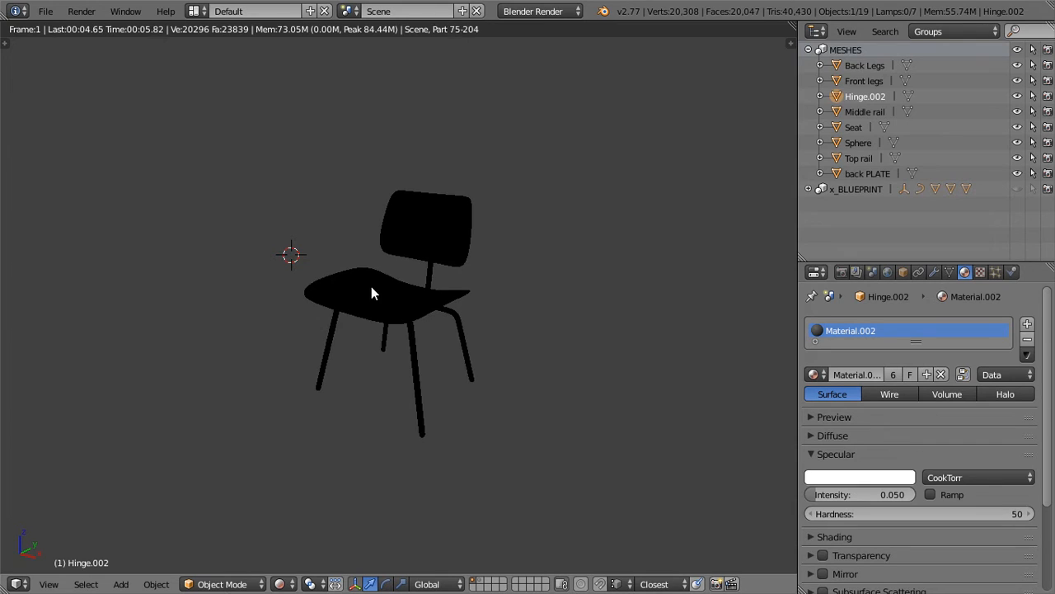
Return the viewport to Material shading and examine the chair's wood textures and gray legs up close
{"action": "left_click", "coordinate": [280, 584]}
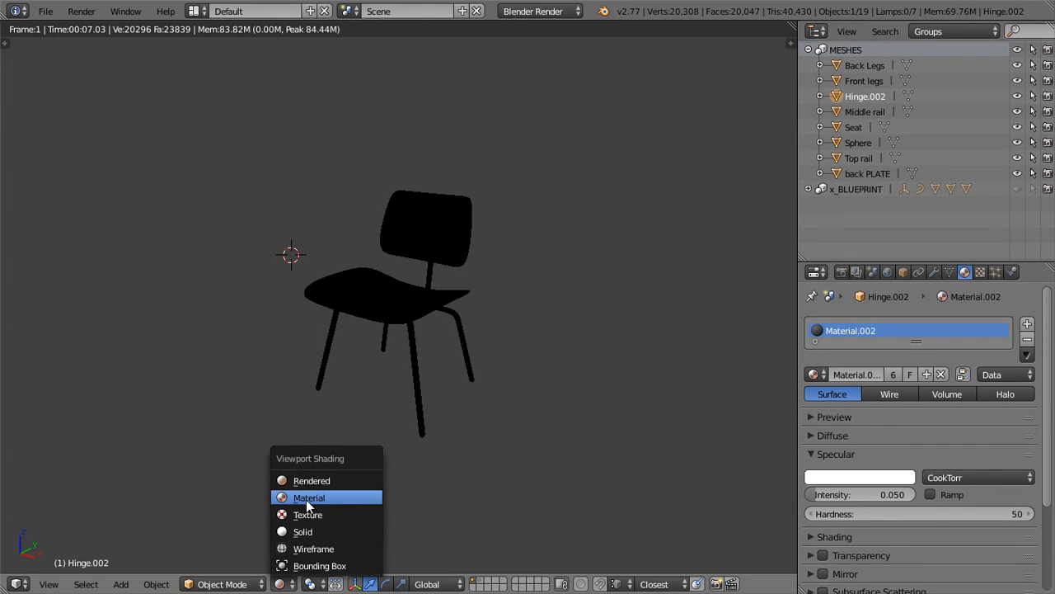
{"action": "left_click", "coordinate": [306, 498]}
{"action": "scroll", "coordinate": [407, 362], "scroll_direction": "up", "scroll_amount": 3}
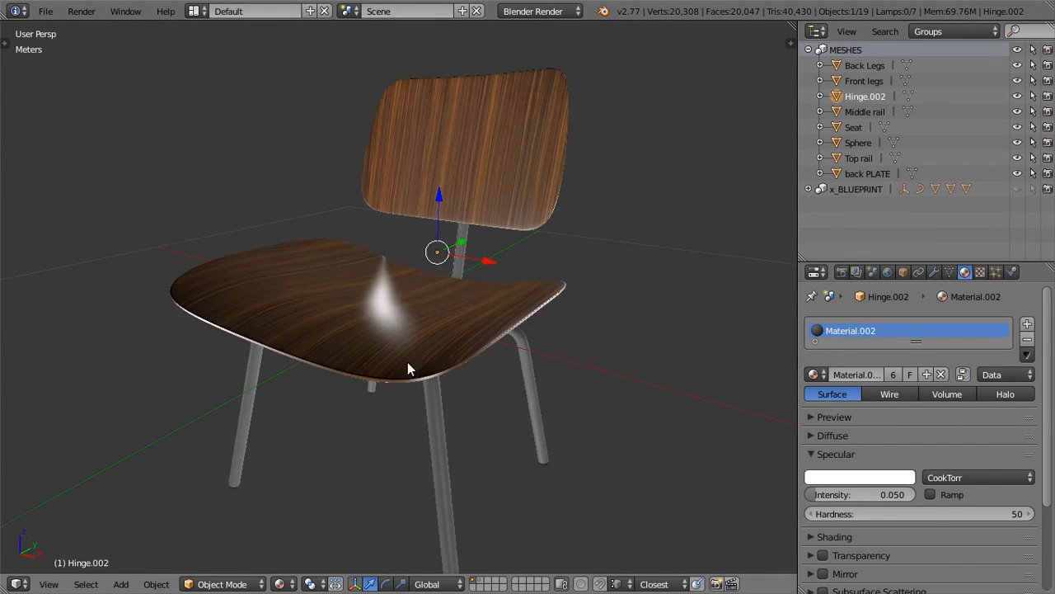
{"action": "scroll", "coordinate": [424, 363], "scroll_direction": "down", "scroll_amount": 3}
{"action": "middle_click_drag", "start_coordinate": [361, 355], "coordinate": [339, 326]}
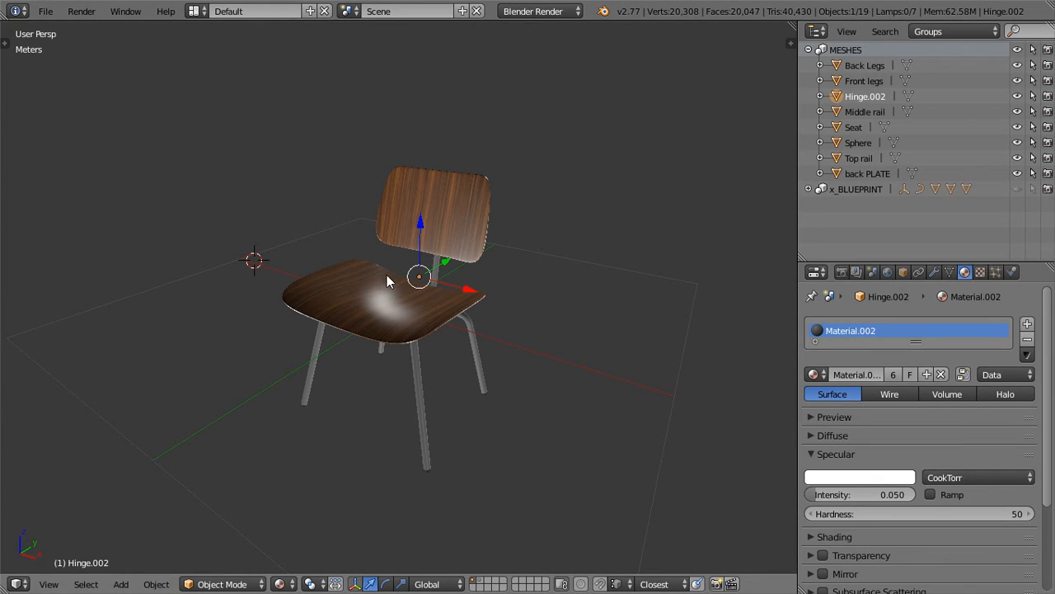
Open the Three.js (.json) export and review its geometry, shading, texture and precision options
{"action": "left_click", "coordinate": [43, 12]}
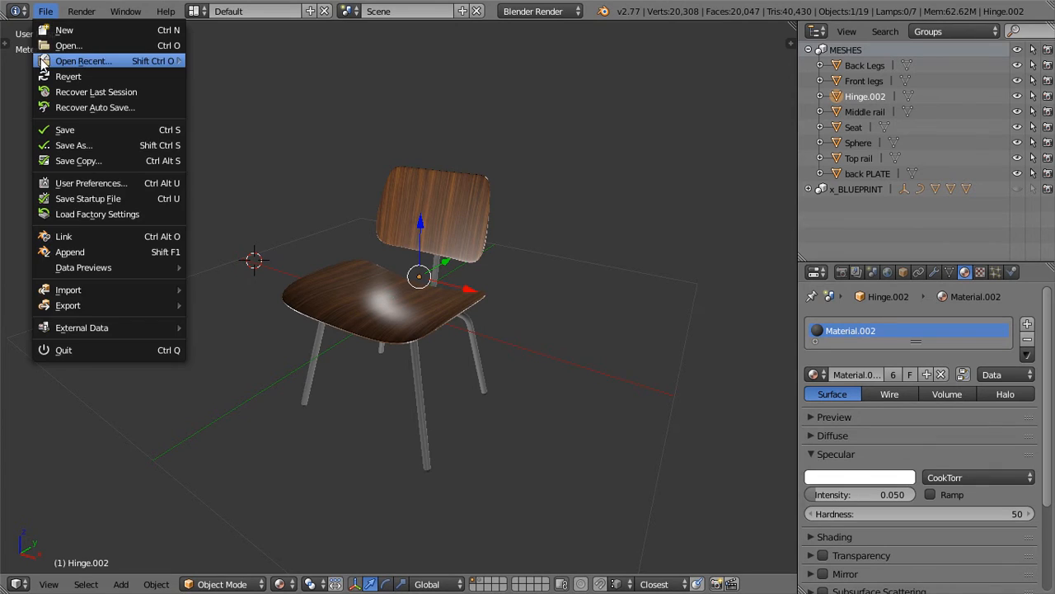
{"action": "mouse_move", "coordinate": [63, 311]}
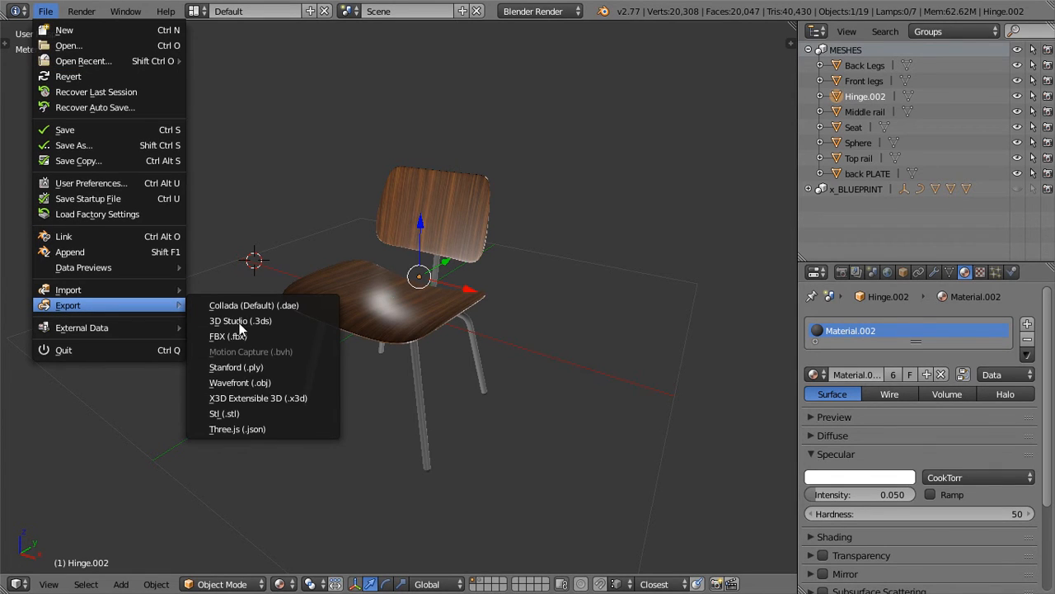
{"action": "left_click", "coordinate": [251, 433]}
{"action": "scroll", "coordinate": [181, 348], "scroll_direction": "down", "scroll_amount": 2}
{"action": "scroll", "coordinate": [183, 363], "scroll_direction": "up", "scroll_amount": 1}
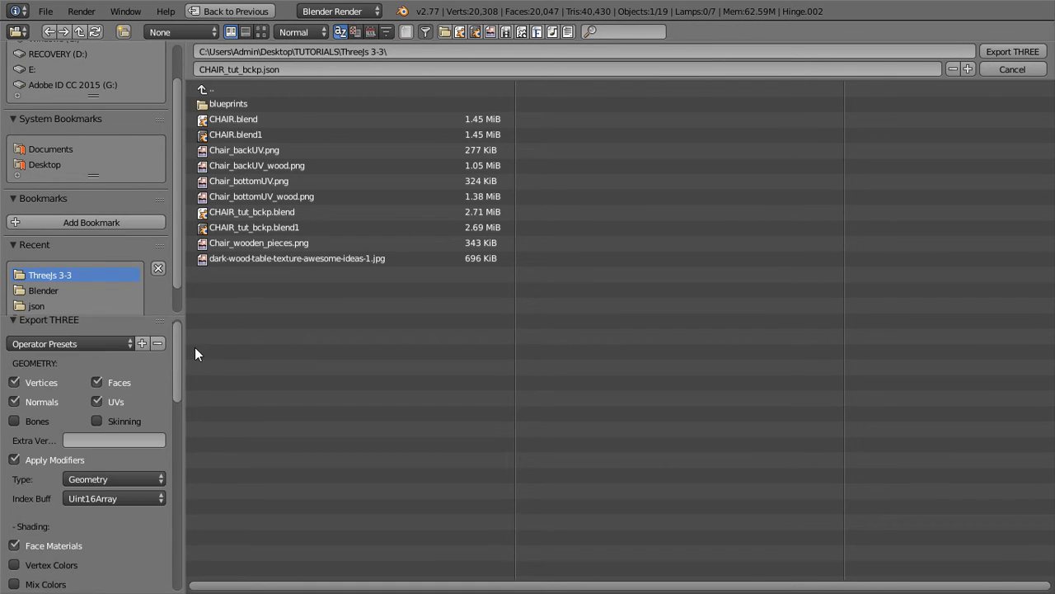
{"action": "left_click_drag", "start_coordinate": [178, 367], "coordinate": [173, 547]}
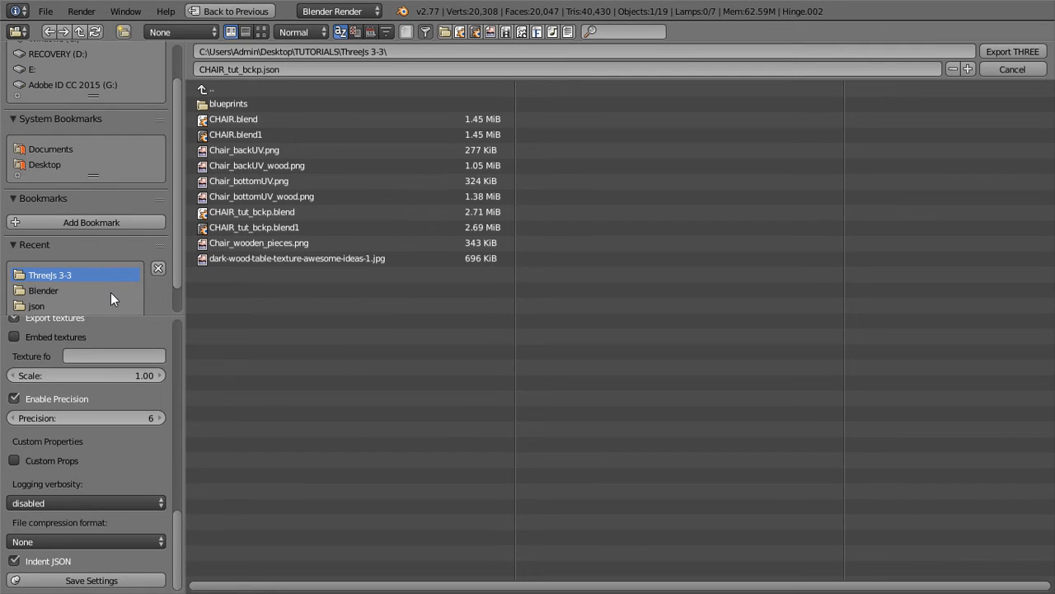
{"action": "left_click", "coordinate": [50, 163]}
{"action": "left_click", "coordinate": [243, 69]}
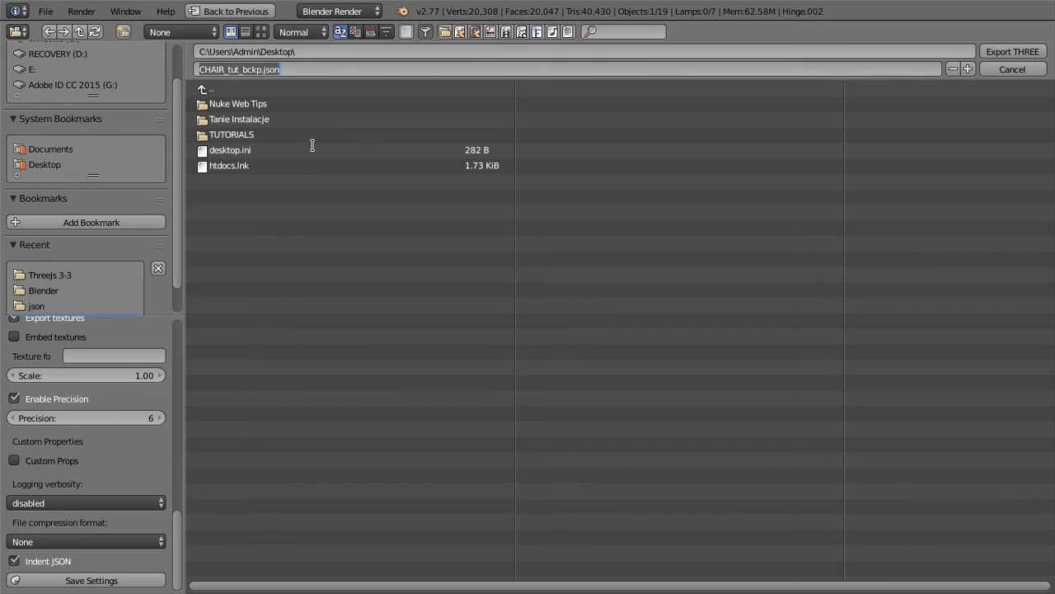
{"action": "left_click", "coordinate": [1003, 69]}
{"action": "left_click", "coordinate": [1004, 68]}
Assign the seat's wood material to all of its faces in Edit Mode and return to Object Mode
{"action": "middle_click_drag", "start_coordinate": [458, 346], "coordinate": [509, 314]}
{"action": "right_click", "coordinate": [427, 321]}
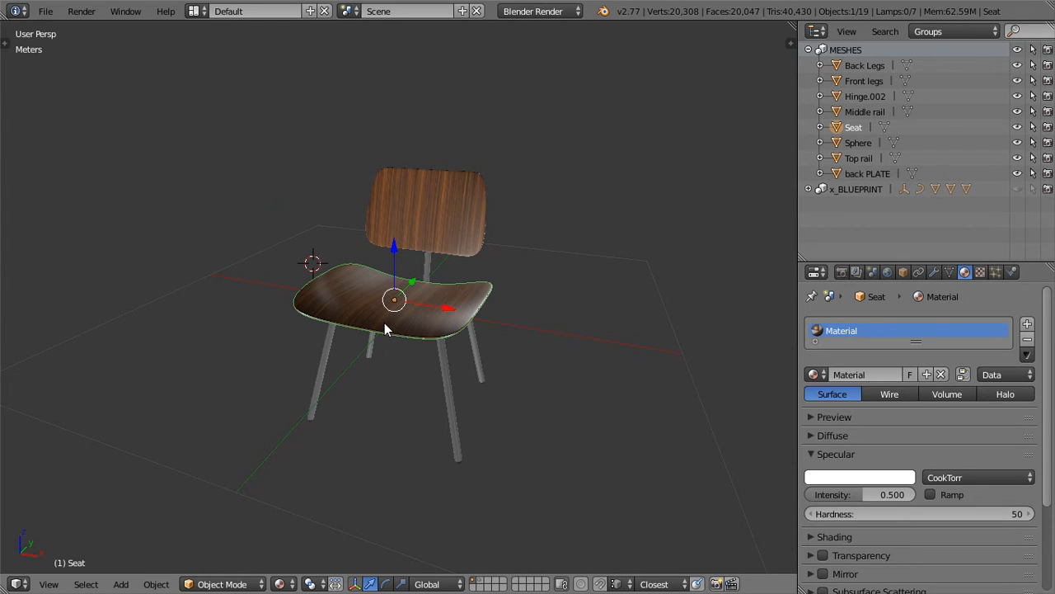
{"action": "key", "text": "Tab"}
{"action": "left_click", "coordinate": [841, 374]}
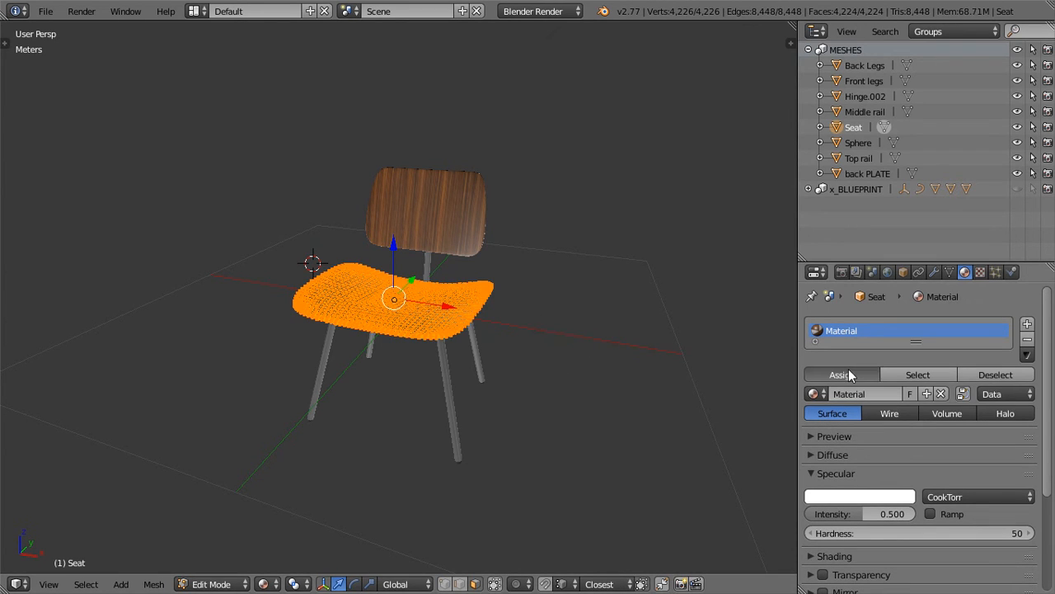
{"action": "key", "text": "Tab"}
{"action": "mouse_move", "coordinate": [194, 154]}
{"action": "middle_mouse_down"}
{"action": "mouse_move", "coordinate": [245, 186]}
{"action": "mouse_move", "coordinate": [552, 237]}
{"action": "mouse_move", "coordinate": [421, 169]}
{"action": "mouse_move", "coordinate": [425, 159]}
{"action": "mouse_move", "coordinate": [233, 201]}
{"action": "mouse_move", "coordinate": [190, 165]}
{"action": "middle_mouse_up"}
Export the seat in Three.js (.json) format to the Desktop as seat.json, reviewing the geometry, shading, texture and precision options first
{"action": "left_click", "coordinate": [46, 11]}
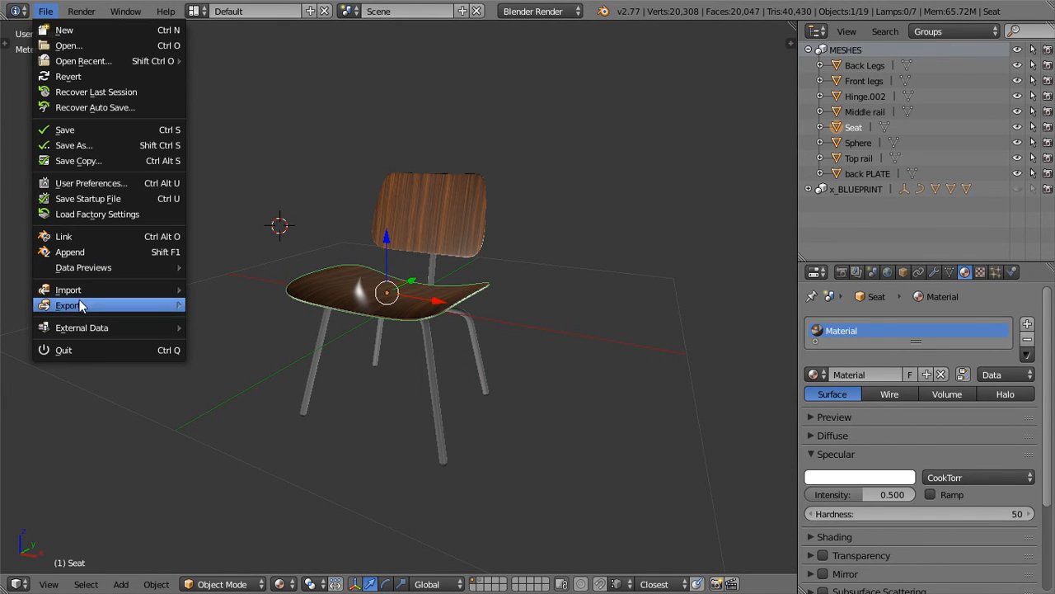
{"action": "mouse_move", "coordinate": [80, 305]}
{"action": "left_click", "coordinate": [247, 428]}
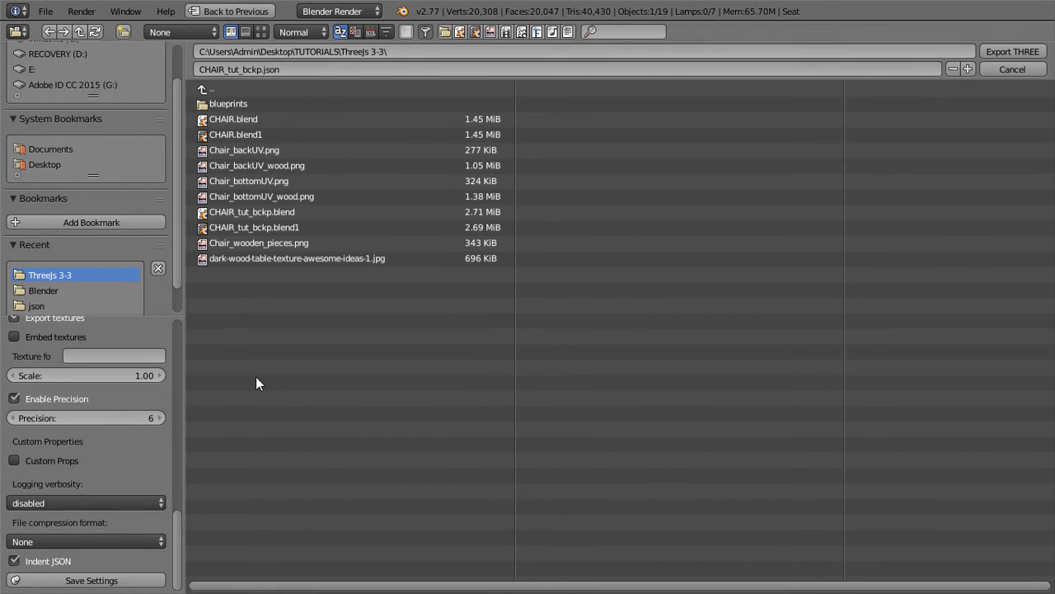
{"action": "left_click_drag", "start_coordinate": [179, 543], "coordinate": [178, 319]}
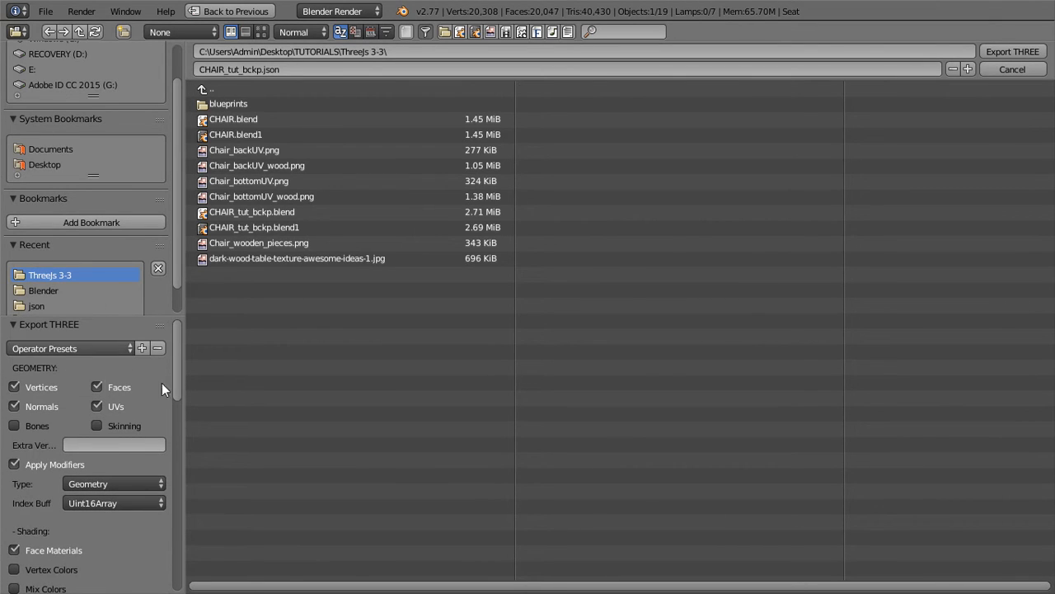
{"action": "mouse_move", "coordinate": [180, 330]}
{"action": "left_mouse_down"}
{"action": "mouse_move", "coordinate": [176, 350]}
{"action": "mouse_move", "coordinate": [148, 318]}
{"action": "mouse_move", "coordinate": [181, 359]}
{"action": "mouse_move", "coordinate": [176, 575]}
{"action": "left_mouse_up"}
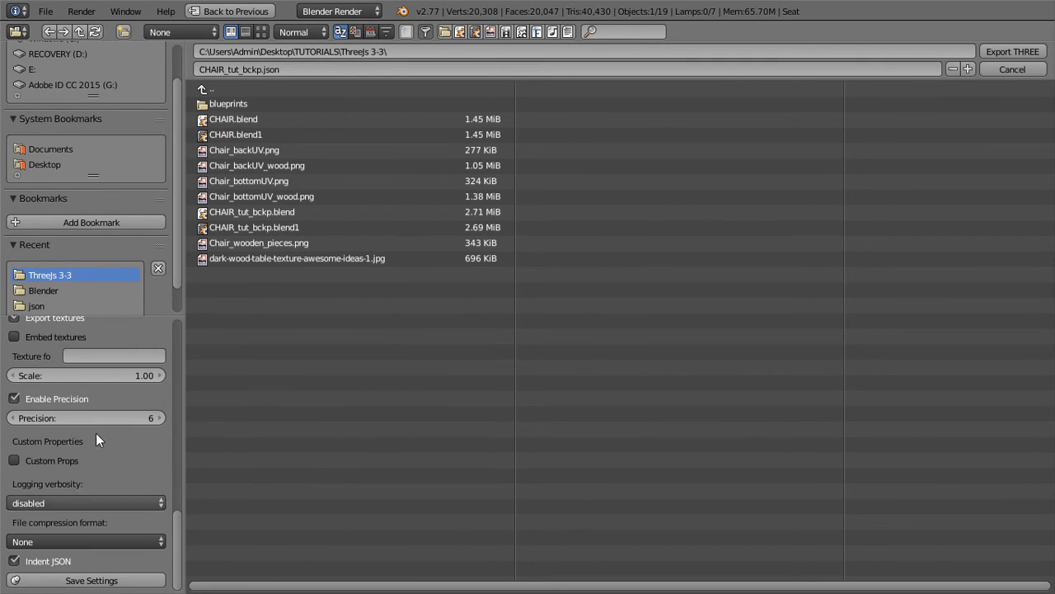
{"action": "left_click", "coordinate": [41, 162]}
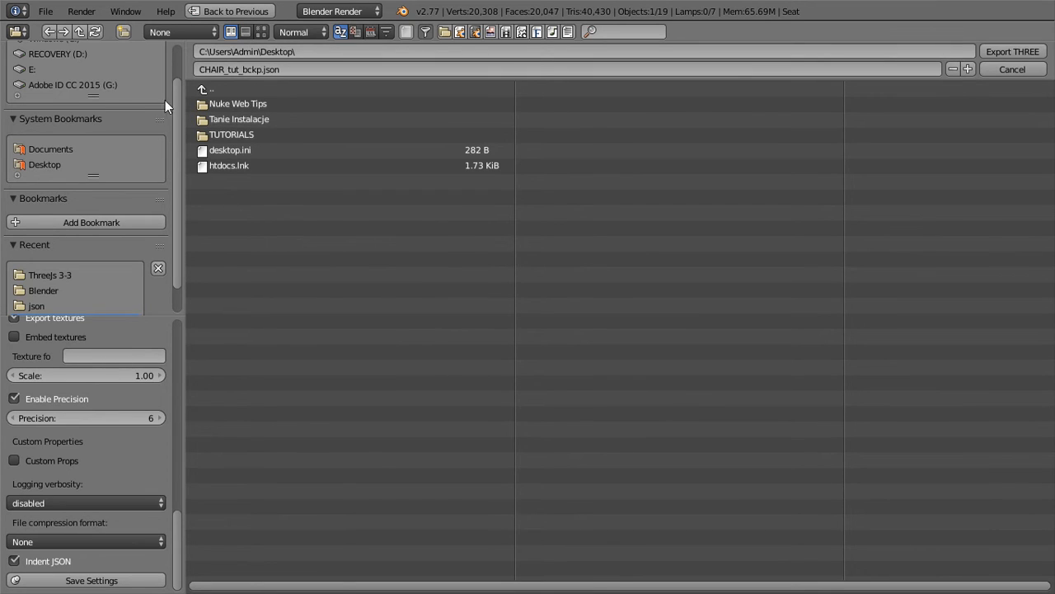
{"action": "left_click", "coordinate": [251, 74]}
{"action": "left_click_drag", "start_coordinate": [263, 70], "coordinate": [177, 74]}
{"action": "type", "text": "seat."}
{"action": "left_click", "coordinate": [1012, 49]}
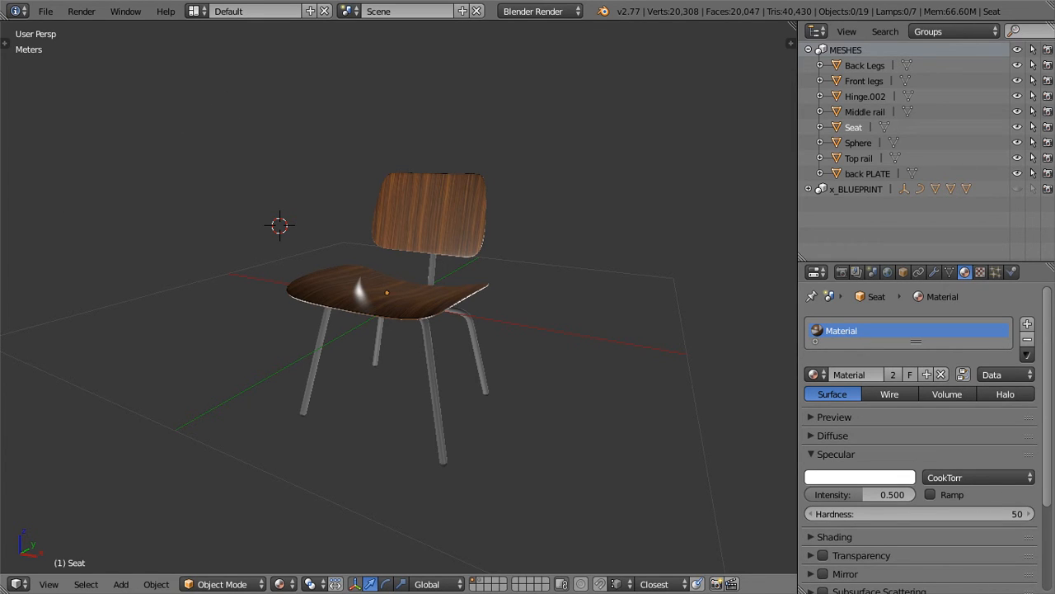
Switch to File Explorer, inspect the exported seat JSON and Chair_bottomUV_wood texture on the Desktop, and close the window
{"action": "key", "text": "alt+Tab"}
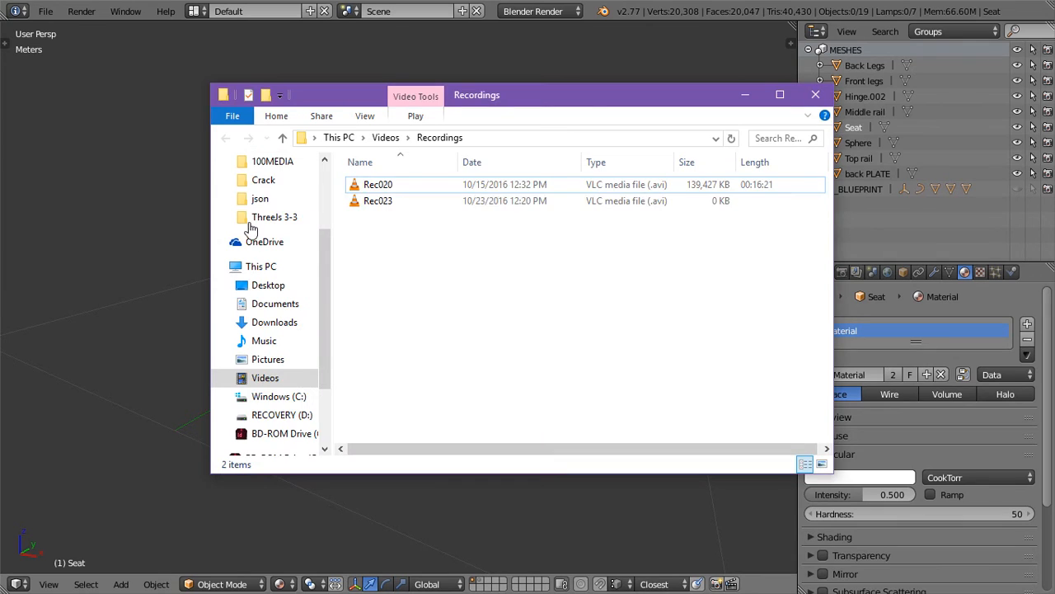
{"action": "left_click", "coordinate": [266, 289]}
{"action": "left_click", "coordinate": [375, 268]}
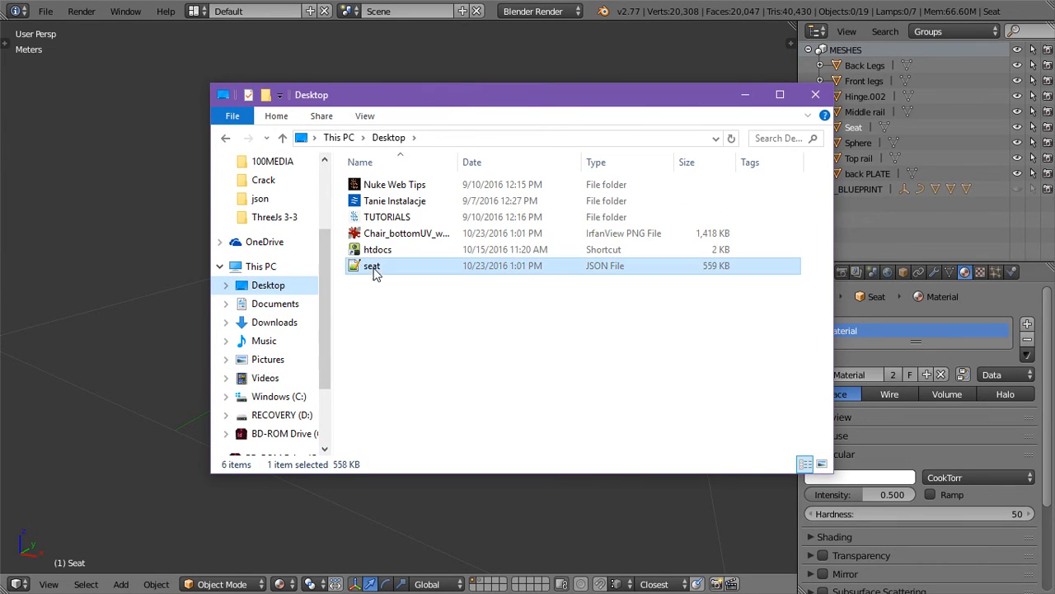
{"action": "left_click", "coordinate": [403, 236]}
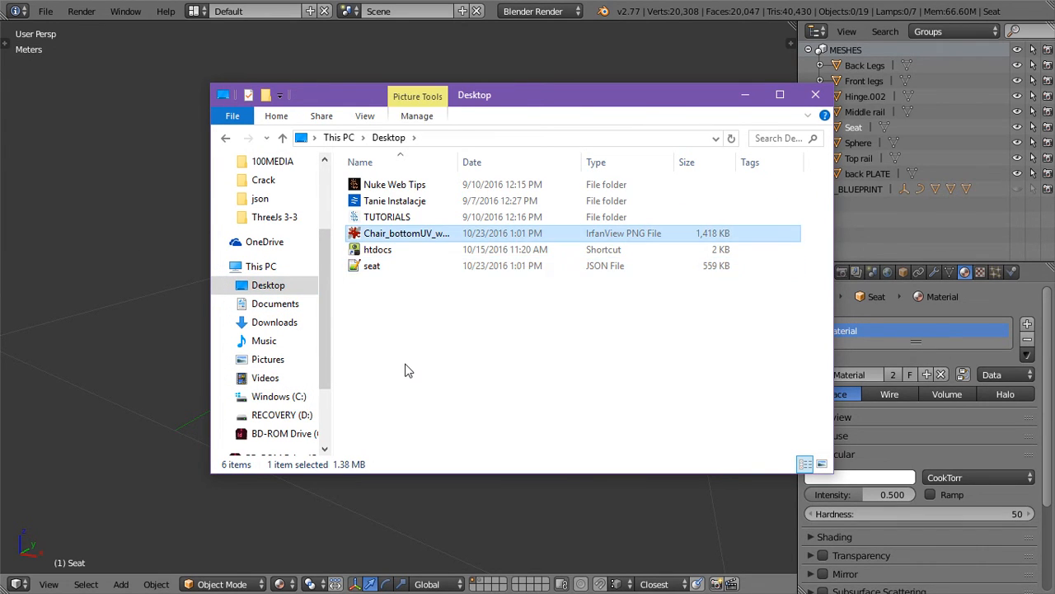
{"action": "left_click_drag", "start_coordinate": [458, 158], "coordinate": [551, 157]}
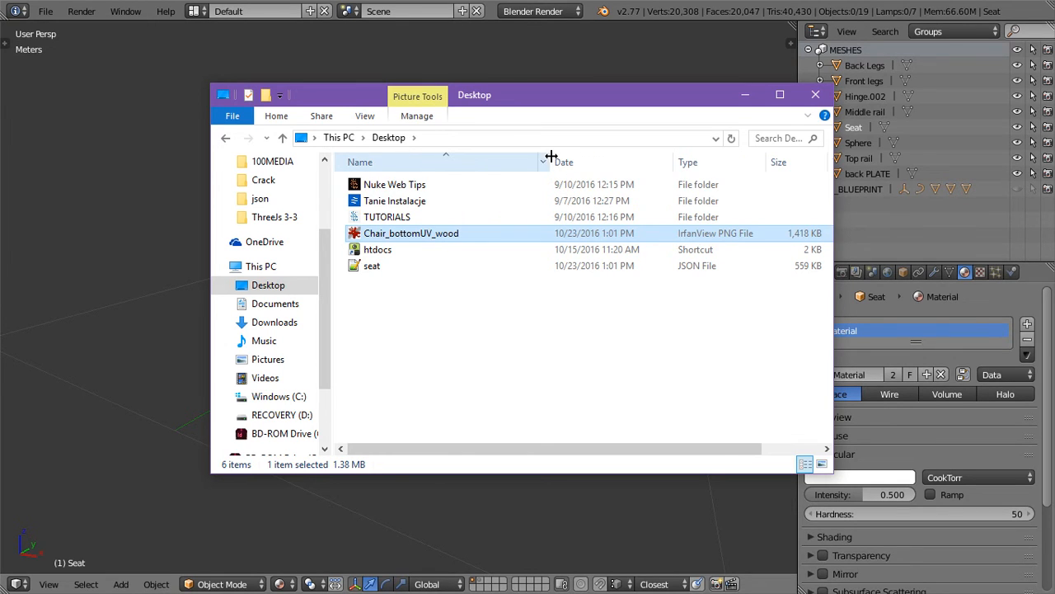
{"action": "left_click", "coordinate": [375, 269]}
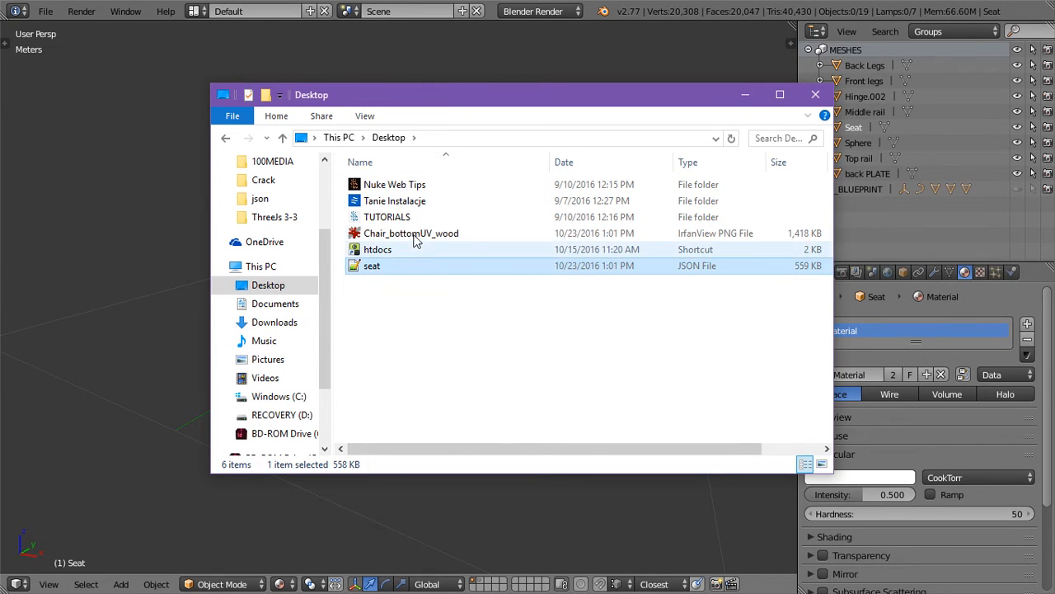
{"action": "left_click", "coordinate": [416, 238]}
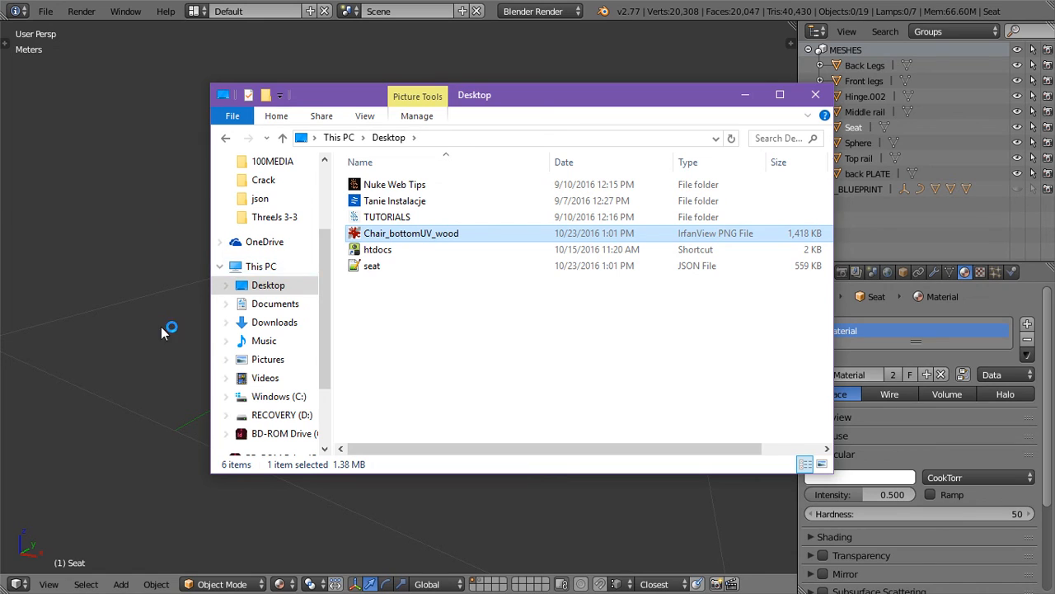
{"action": "left_click", "coordinate": [34, 278]}
{"action": "left_click_drag", "start_coordinate": [2, 58], "coordinate": [530, 30]}
{"action": "left_click", "coordinate": [700, 31]}
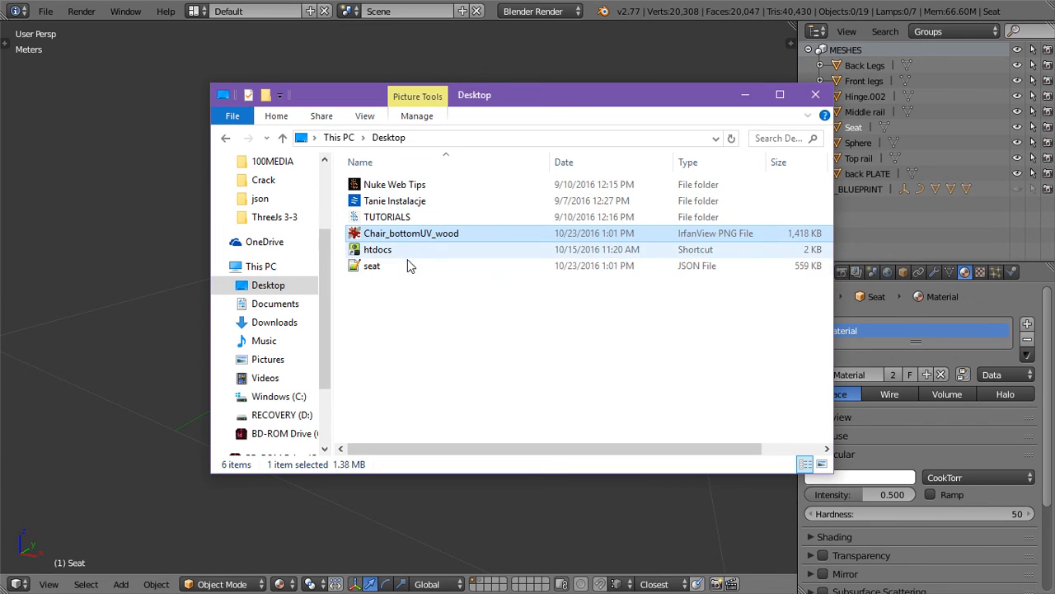
{"action": "left_click", "coordinate": [812, 102]}
Check which material is used by the back plate, front legs, middle rail and back legs
{"action": "middle_click_drag", "start_coordinate": [429, 310], "coordinate": [437, 231]}
{"action": "right_click", "coordinate": [442, 225]}
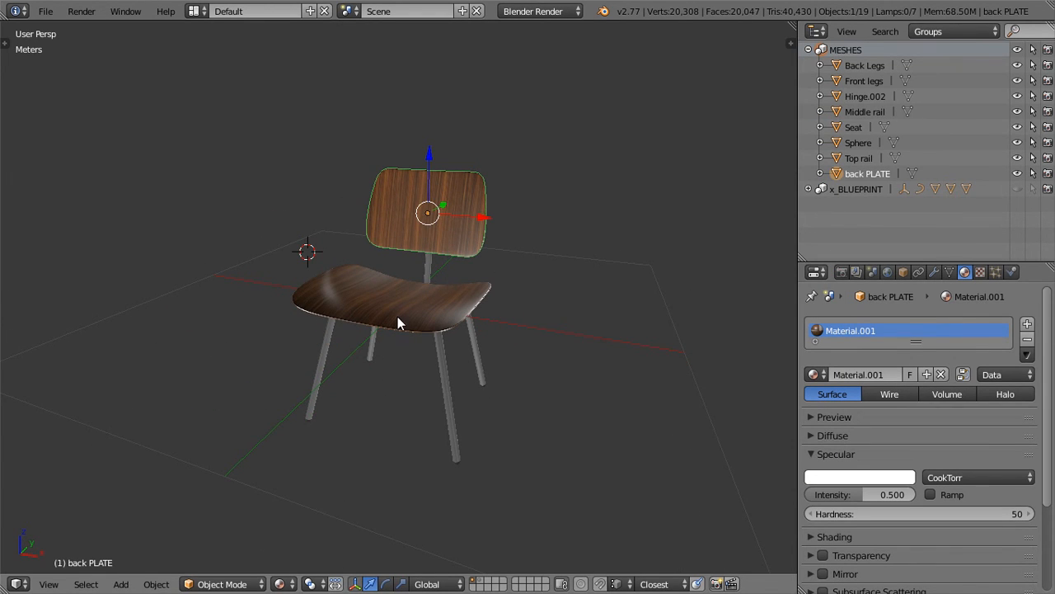
{"action": "middle_click_drag", "start_coordinate": [391, 332], "coordinate": [353, 344]}
{"action": "right_click", "coordinate": [355, 355]}
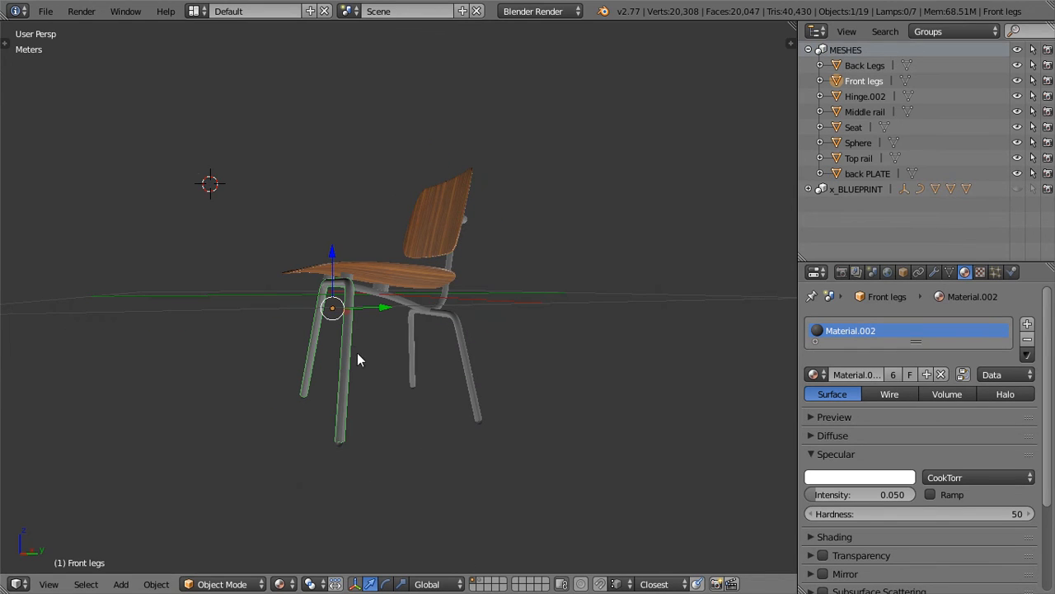
{"action": "right_click", "coordinate": [457, 328]}
{"action": "right_click", "coordinate": [400, 300]}
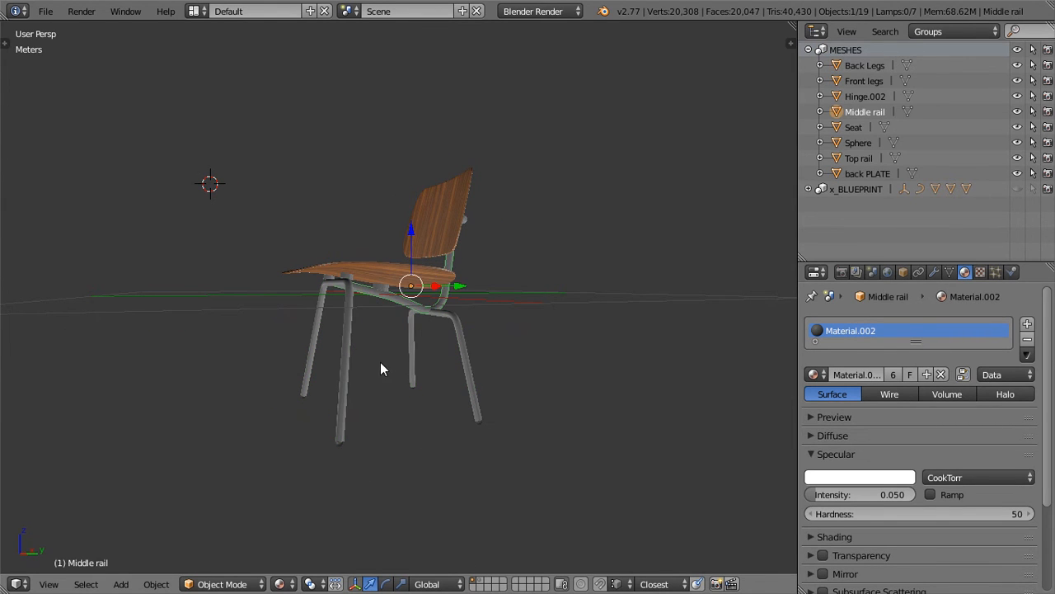
{"action": "middle_click_drag", "start_coordinate": [382, 368], "coordinate": [401, 358]}
{"action": "right_click", "coordinate": [402, 356]}
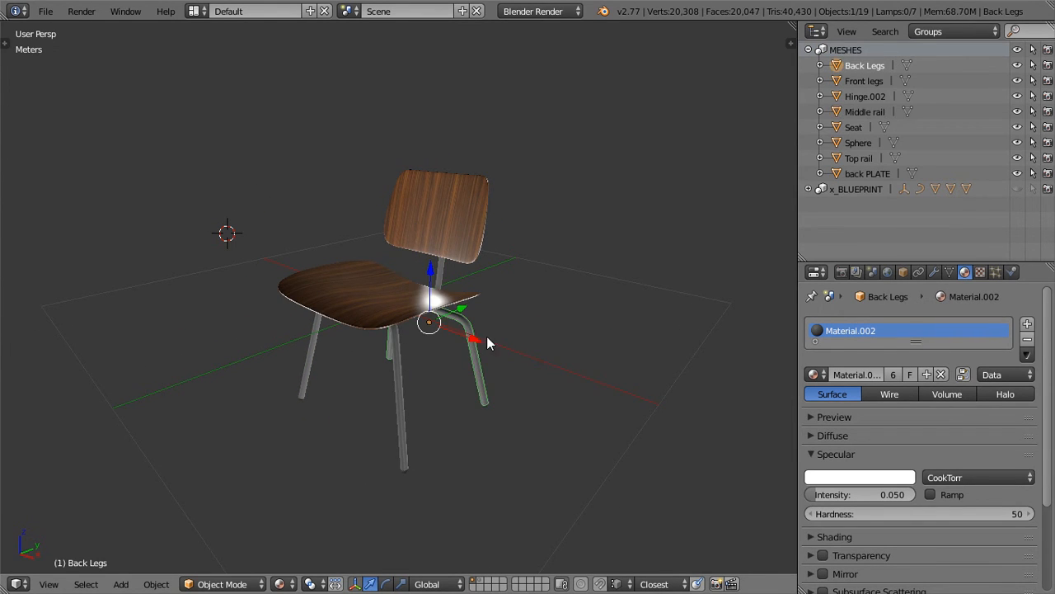
Assign Material.002 to all faces of the front legs in Edit Mode and return to Object Mode
{"action": "right_click", "coordinate": [397, 384]}
{"action": "middle_click_drag", "start_coordinate": [461, 385], "coordinate": [462, 359]}
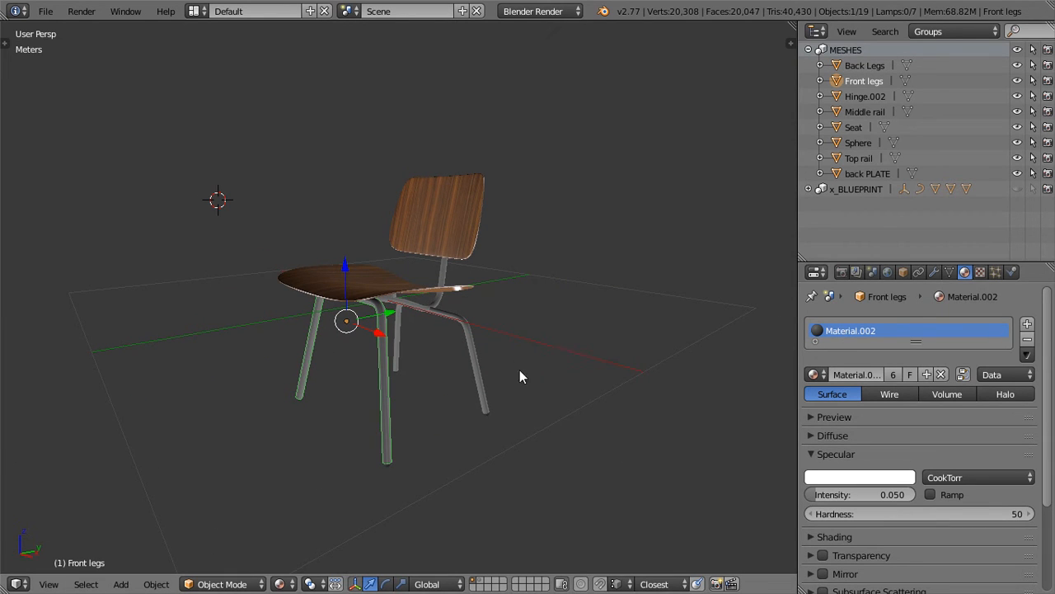
{"action": "key", "text": "Tab"}
{"action": "left_click", "coordinate": [842, 375]}
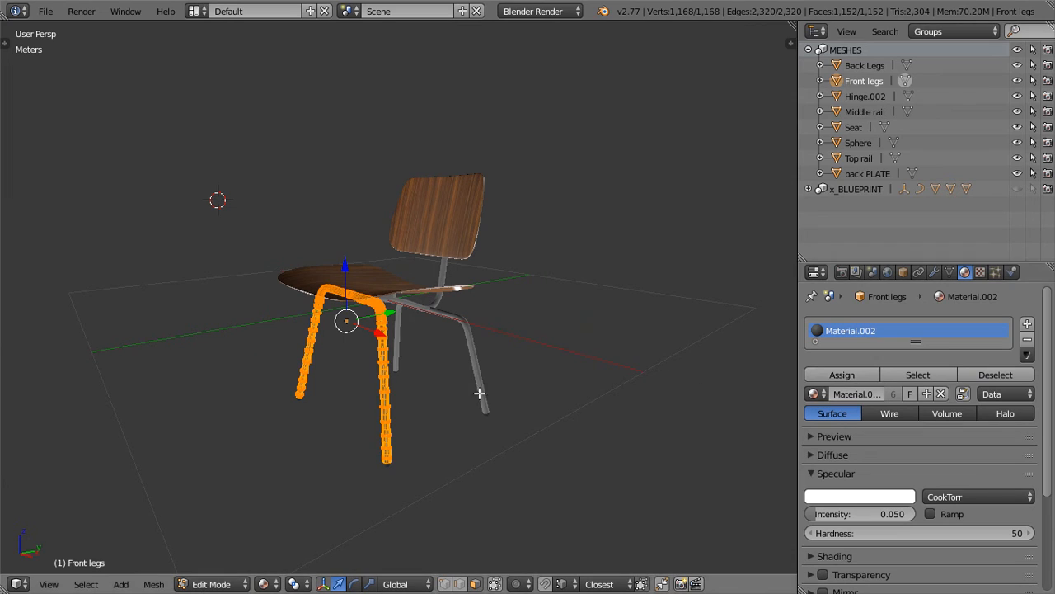
{"action": "key", "text": "Tab"}
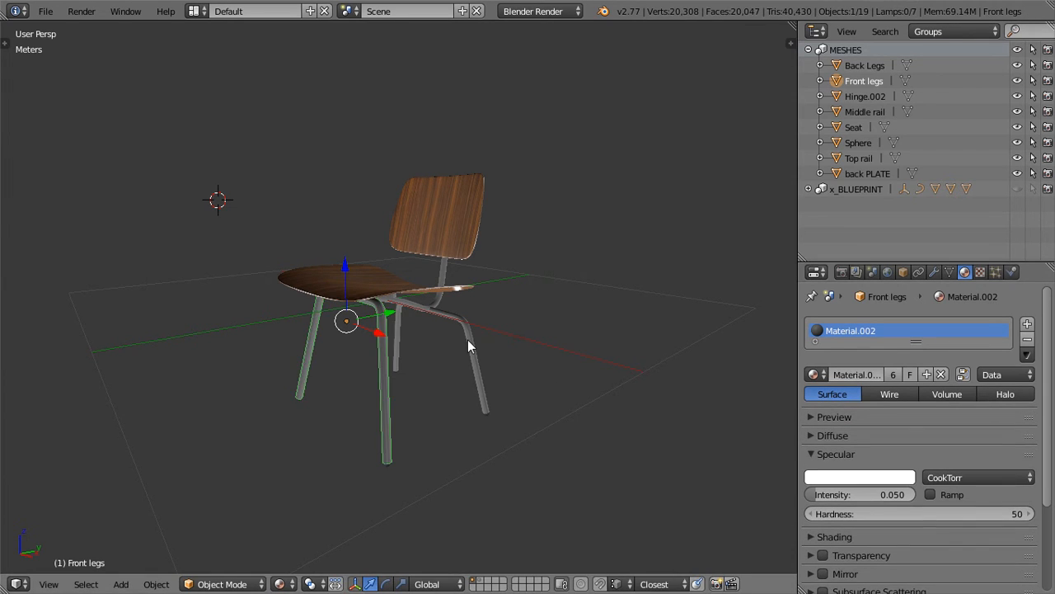
Assign Material.002 to all faces of the back legs in Edit Mode and return to Object Mode
{"action": "right_click", "coordinate": [467, 339]}
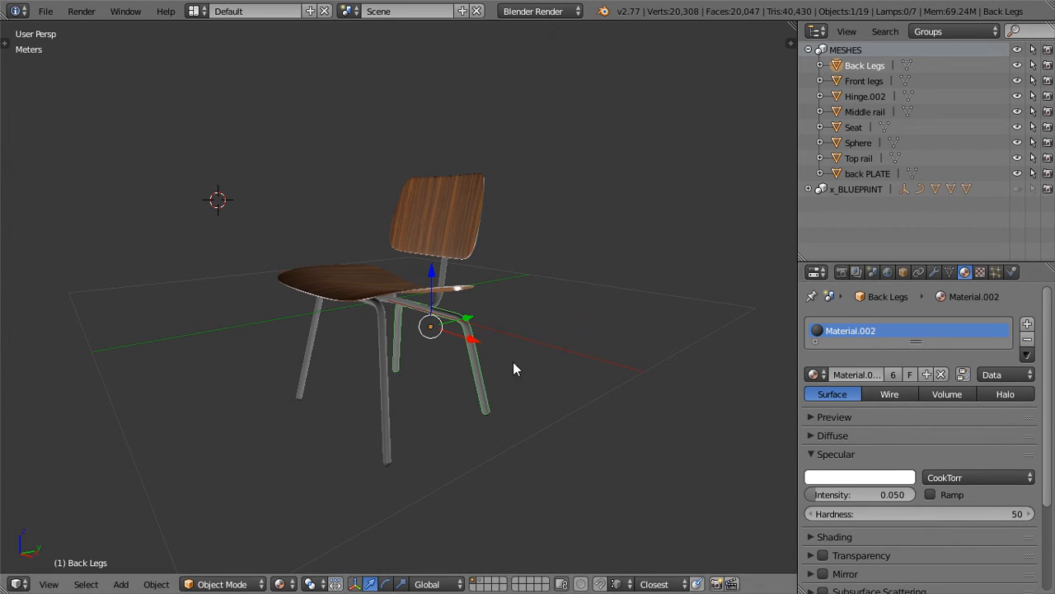
{"action": "key", "text": "Tab"}
{"action": "left_click", "coordinate": [828, 375]}
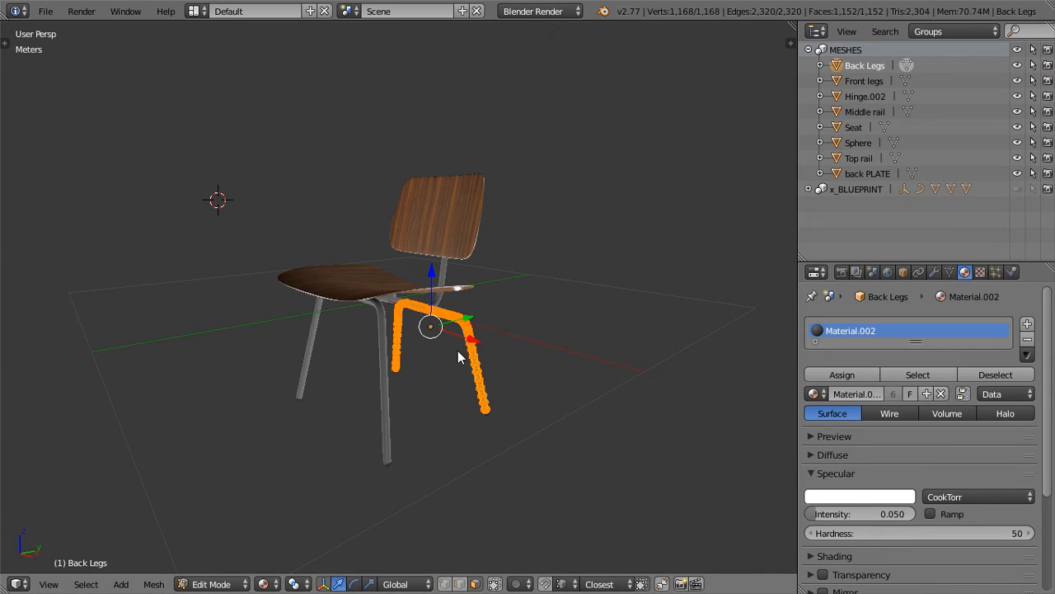
{"action": "key", "text": "Tab"}
Assign Material.002 to the whole middle rail mesh in Edit Mode and return to Object Mode
{"action": "middle_click_drag", "start_coordinate": [425, 322], "coordinate": [435, 278]}
{"action": "right_click", "coordinate": [434, 278]}
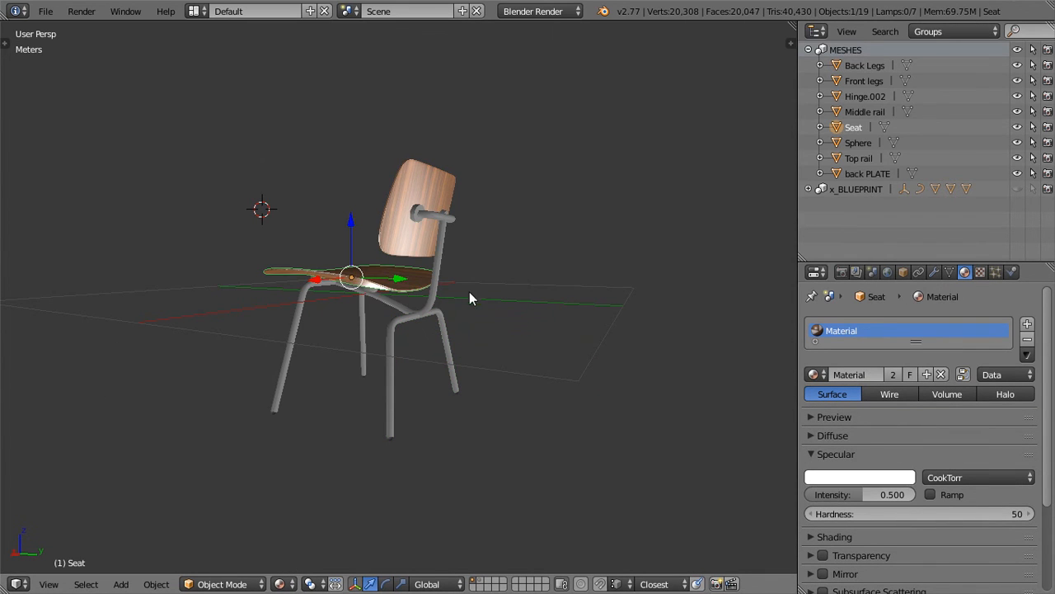
{"action": "right_click", "coordinate": [447, 270]}
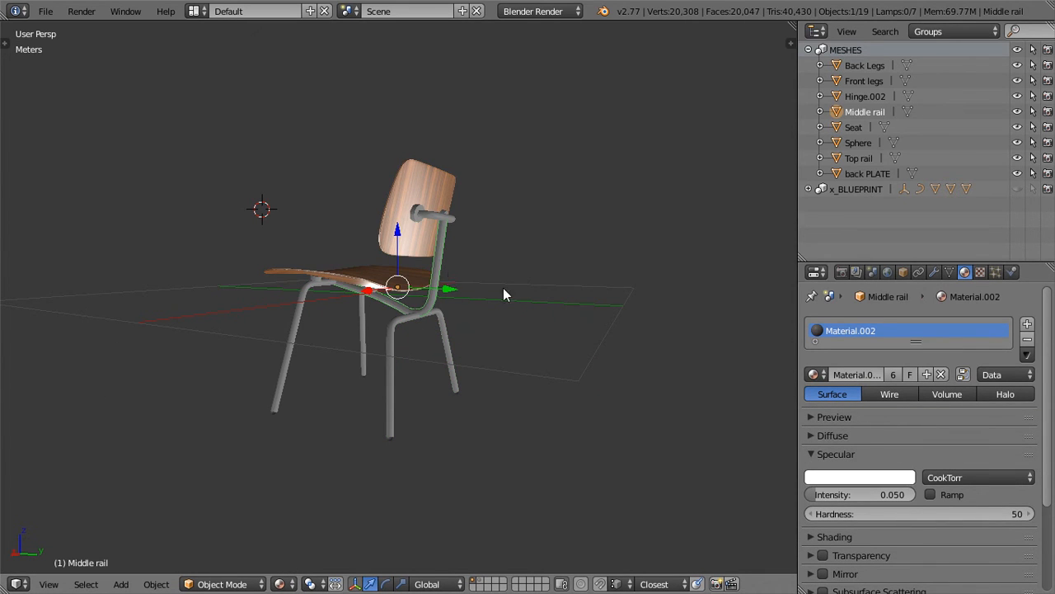
{"action": "key", "text": "Tab"}
{"action": "left_click", "coordinate": [847, 376]}
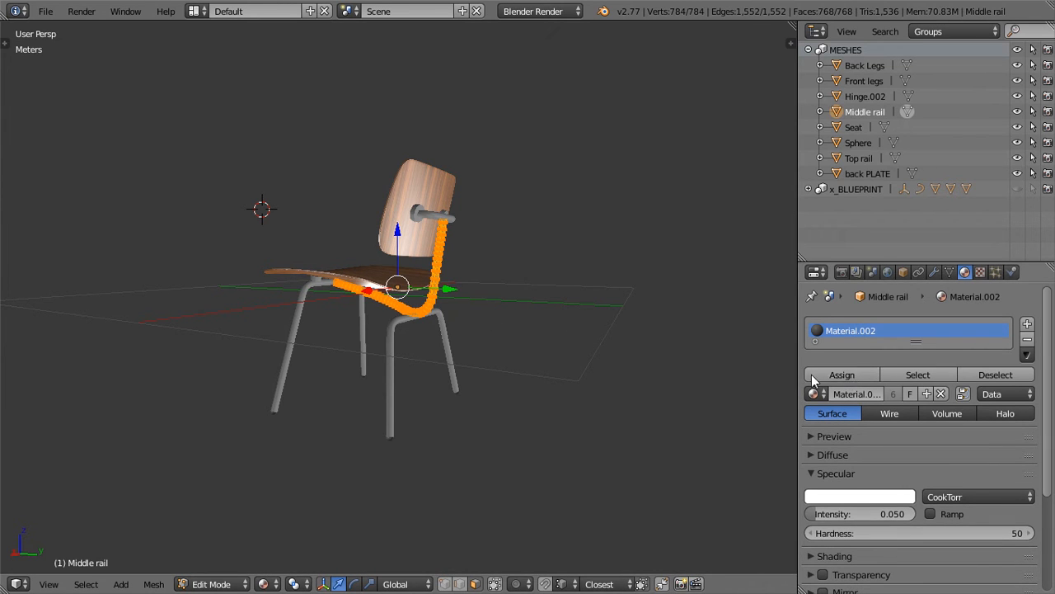
{"action": "key", "text": "Tab"}
Assign Material.002 to the whole top rail behind the backrest in Edit Mode and return to Object Mode
{"action": "right_click", "coordinate": [437, 218]}
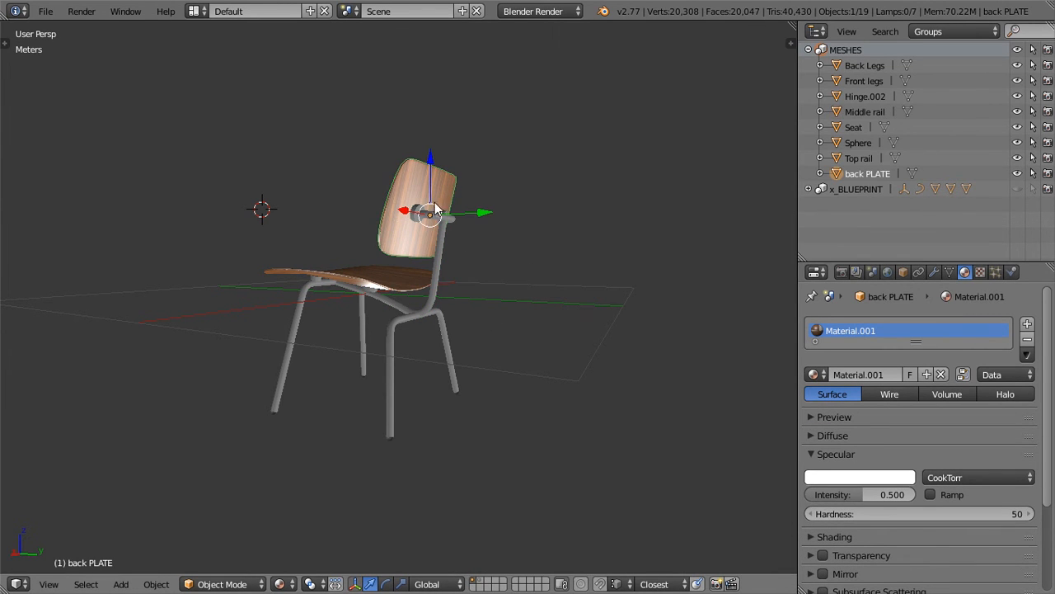
{"action": "scroll", "coordinate": [512, 138], "scroll_direction": "up", "scroll_amount": 4}
{"action": "right_click", "coordinate": [525, 127]}
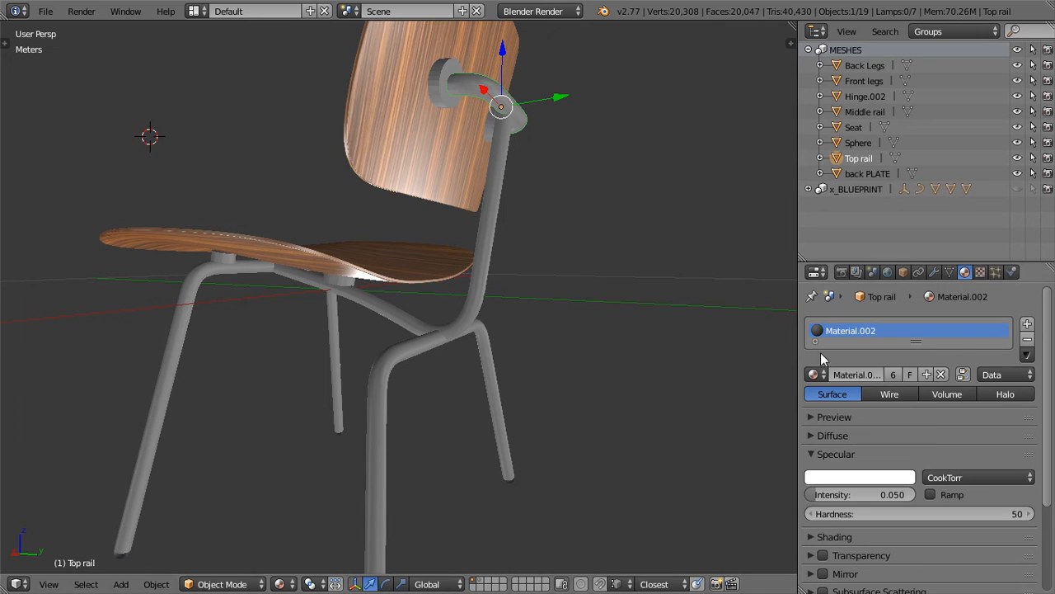
{"action": "key", "text": "Tab"}
{"action": "left_click", "coordinate": [846, 377]}
{"action": "key", "text": "Tab"}
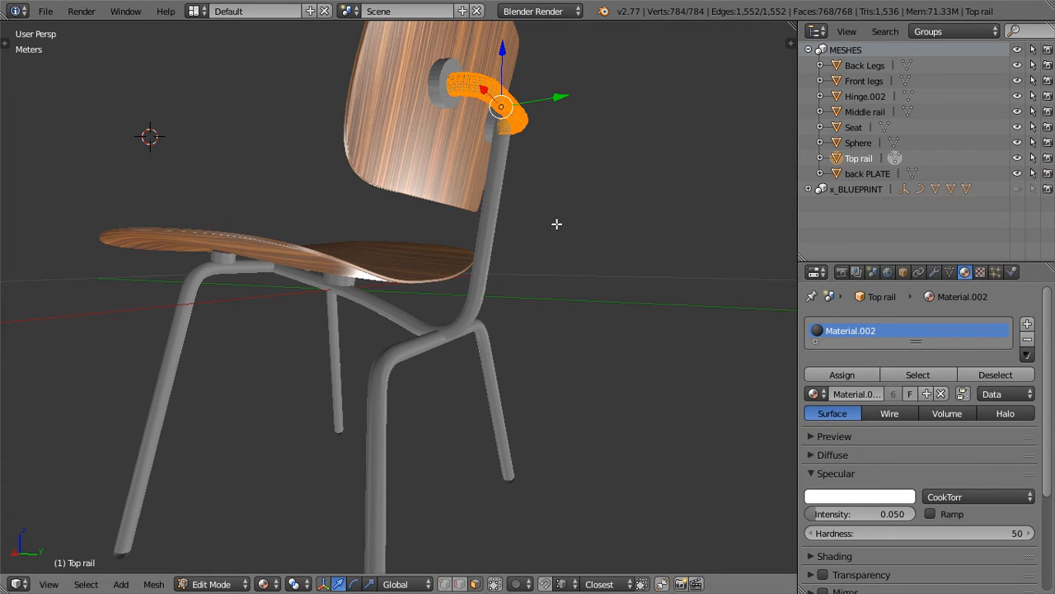
Assign Material.002 to all faces of the Hinge.002 mounts in Edit Mode and return to Object Mode
{"action": "right_click", "coordinate": [449, 95]}
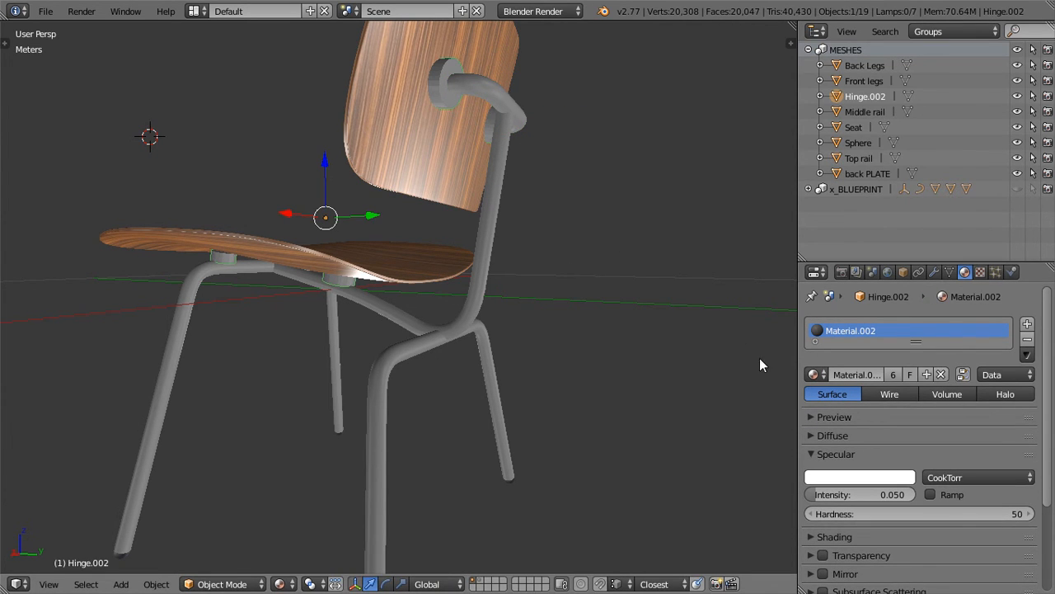
{"action": "key", "text": "Tab"}
{"action": "left_click", "coordinate": [846, 376]}
{"action": "key", "text": "Tab"}
{"action": "scroll", "coordinate": [464, 437], "scroll_direction": "down", "scroll_amount": 1}
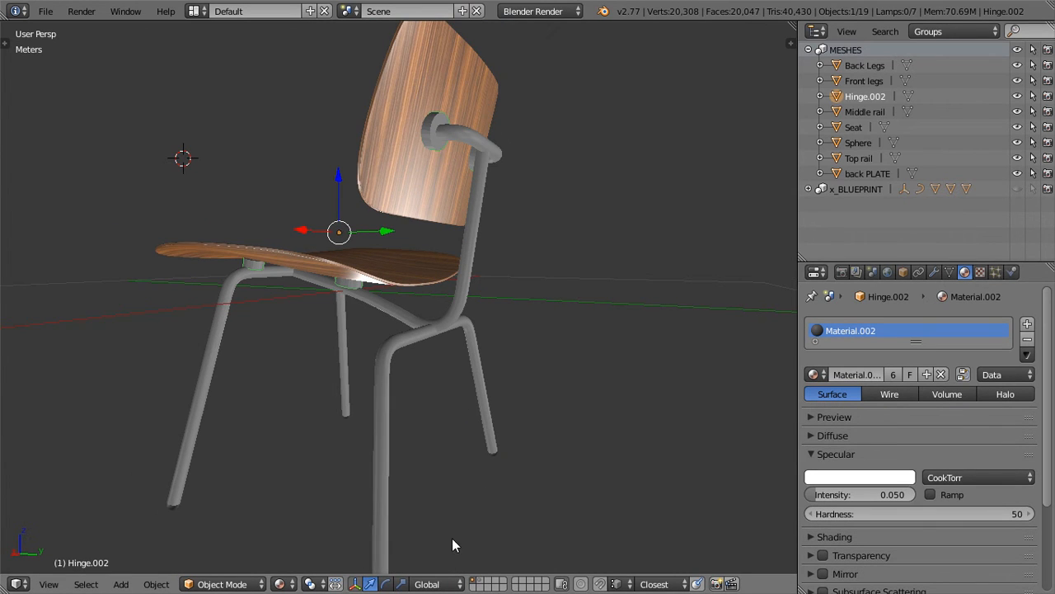
Assign Material.002 to the Sphere foot caps under the legs in Edit Mode and return to Object Mode
{"action": "right_click", "coordinate": [493, 455]}
{"action": "scroll", "coordinate": [505, 471], "scroll_direction": "up", "scroll_amount": 1}
{"action": "middle_click_drag", "start_coordinate": [499, 484], "coordinate": [255, 458]}
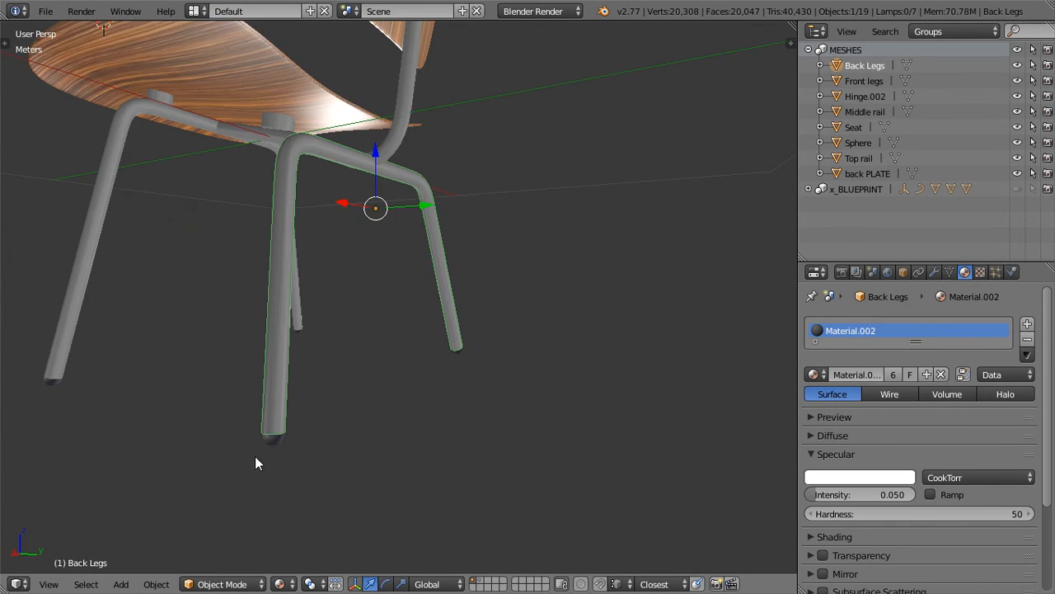
{"action": "right_click", "coordinate": [285, 462]}
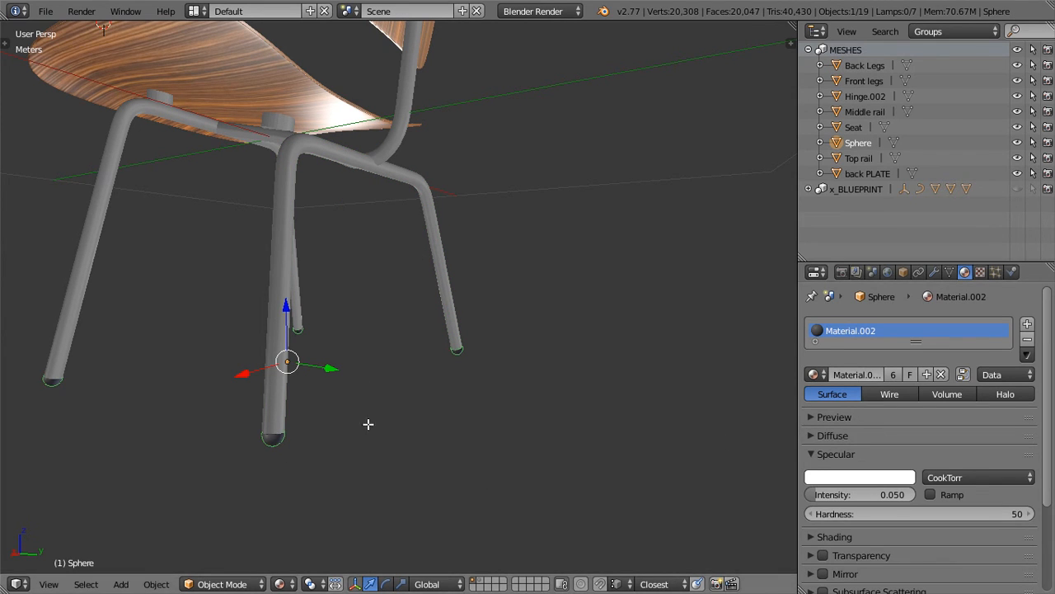
{"action": "key", "text": "Tab"}
{"action": "left_click", "coordinate": [841, 374]}
{"action": "key", "text": "Tab"}
Select the middle rail and rename its shared Material.002 to paintjob
{"action": "middle_click_drag", "start_coordinate": [373, 389], "coordinate": [505, 300]}
{"action": "scroll", "coordinate": [505, 300], "scroll_direction": "down", "scroll_amount": 5}
{"action": "middle_click_drag", "start_coordinate": [435, 295], "coordinate": [384, 262]}
{"action": "right_click", "coordinate": [384, 262]}
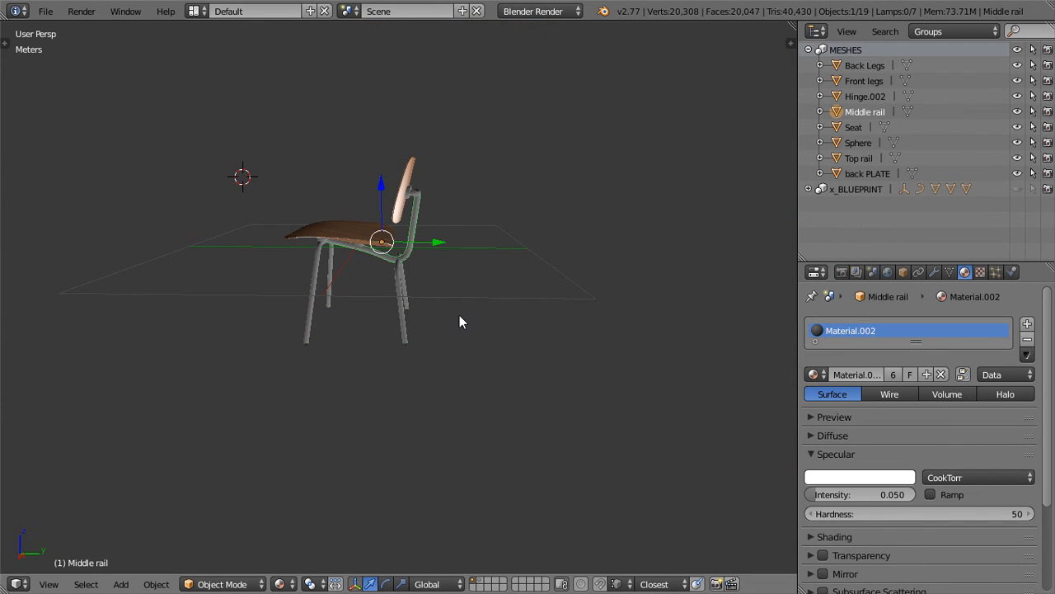
{"action": "middle_click_drag", "start_coordinate": [460, 322], "coordinate": [519, 264]}
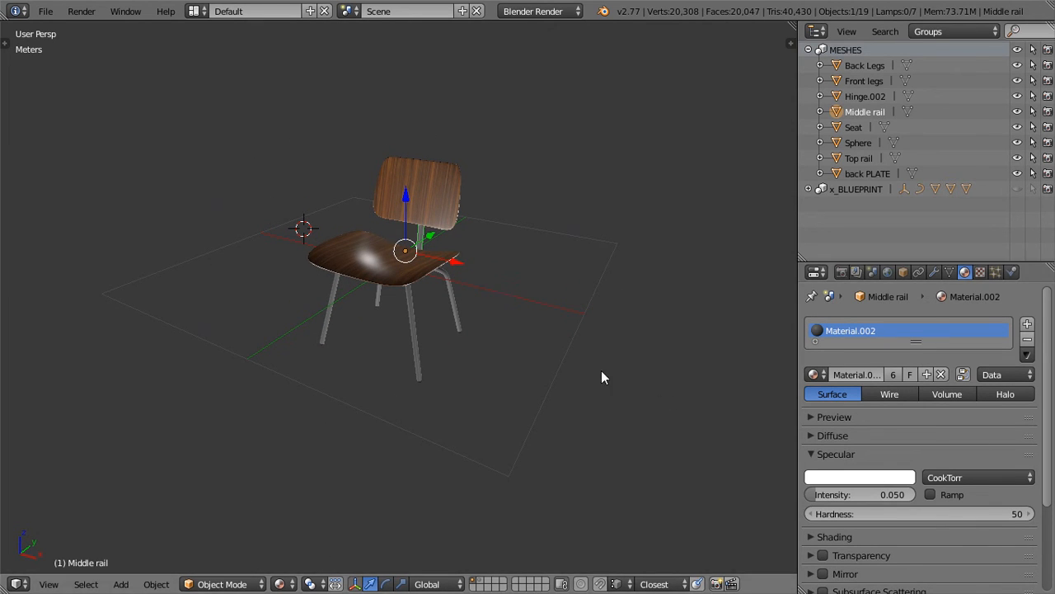
{"action": "double_click", "coordinate": [845, 333]}
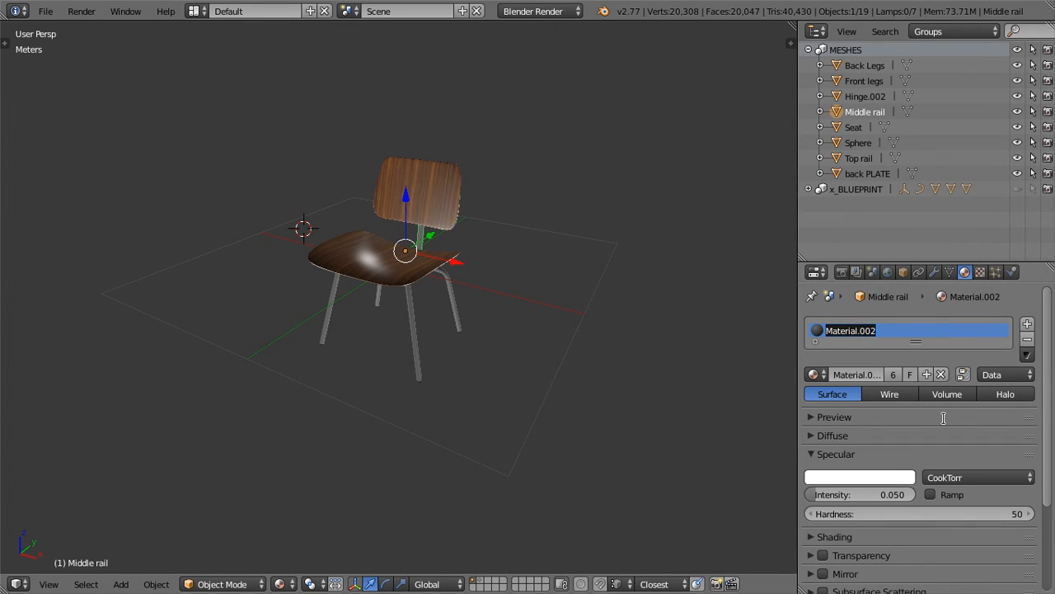
{"action": "type", "text": "pa"}
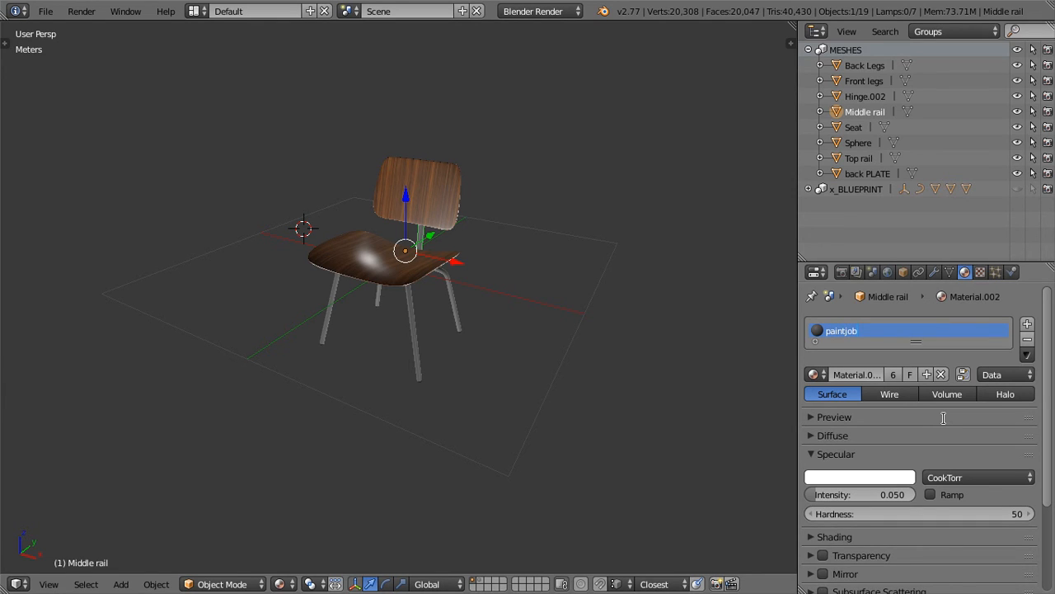
{"action": "type", "text": "intjob"}
{"action": "key", "text": "Return"}
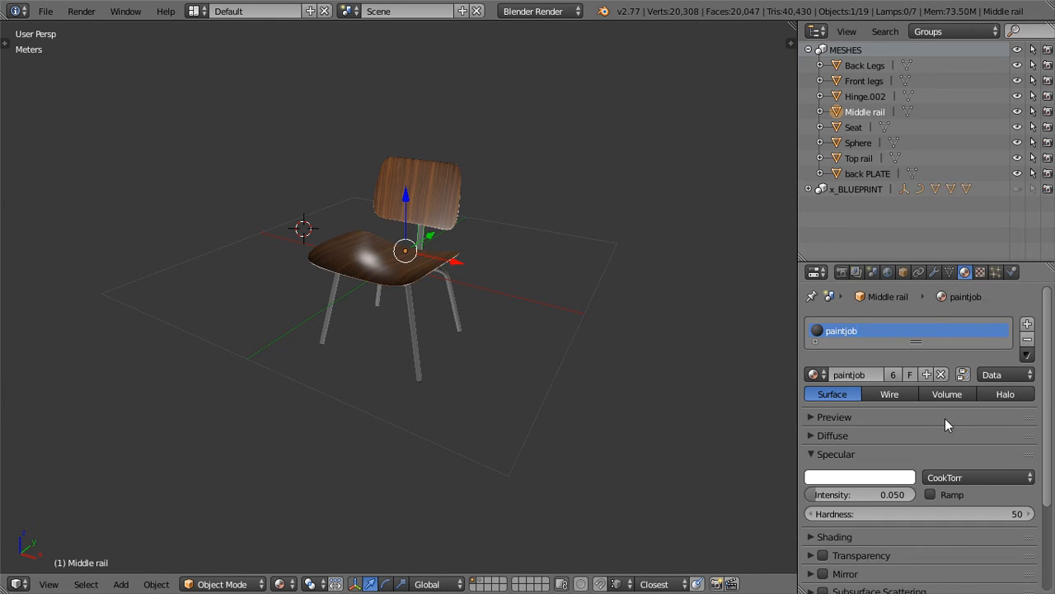
Select the chair's front legs object in the viewport
{"action": "right_click", "coordinate": [412, 327]}
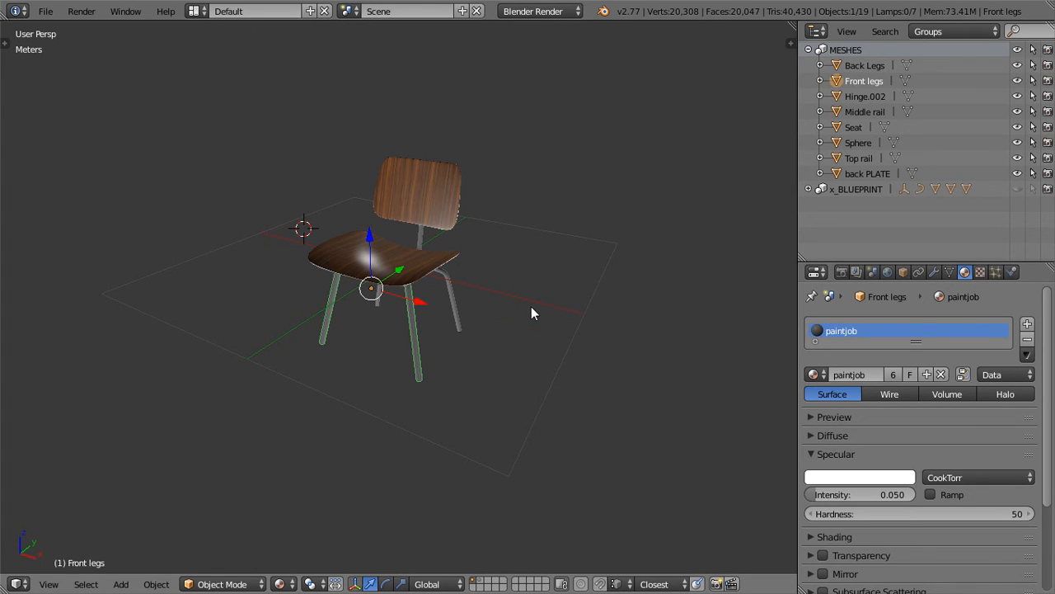
{"action": "middle_click_drag", "start_coordinate": [536, 319], "coordinate": [519, 370]}
{"action": "scroll", "coordinate": [483, 312], "scroll_direction": "up", "scroll_amount": 3}
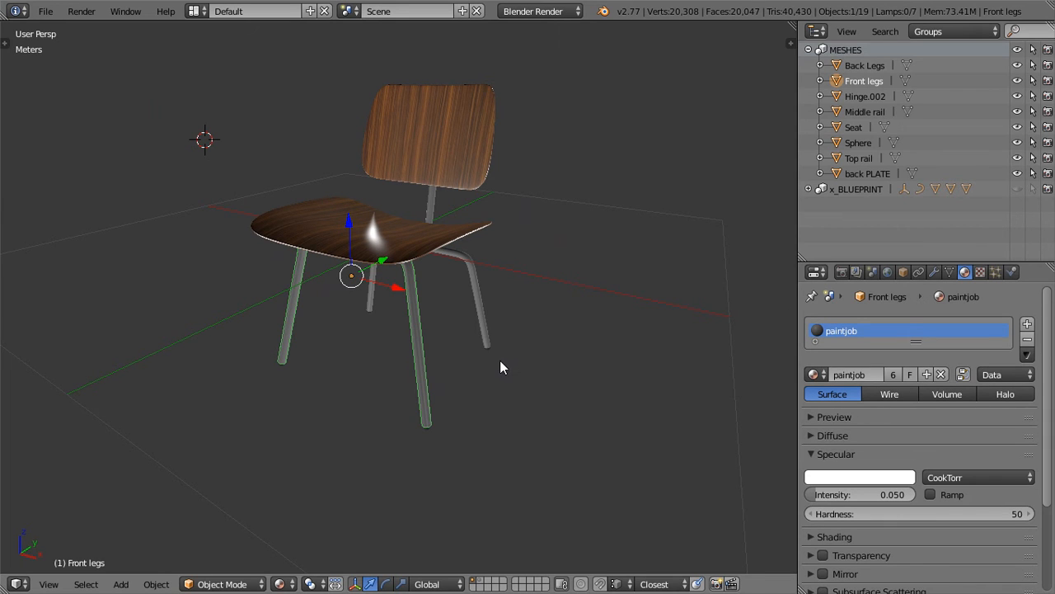
{"action": "middle_click_drag", "start_coordinate": [477, 356], "coordinate": [471, 270]}
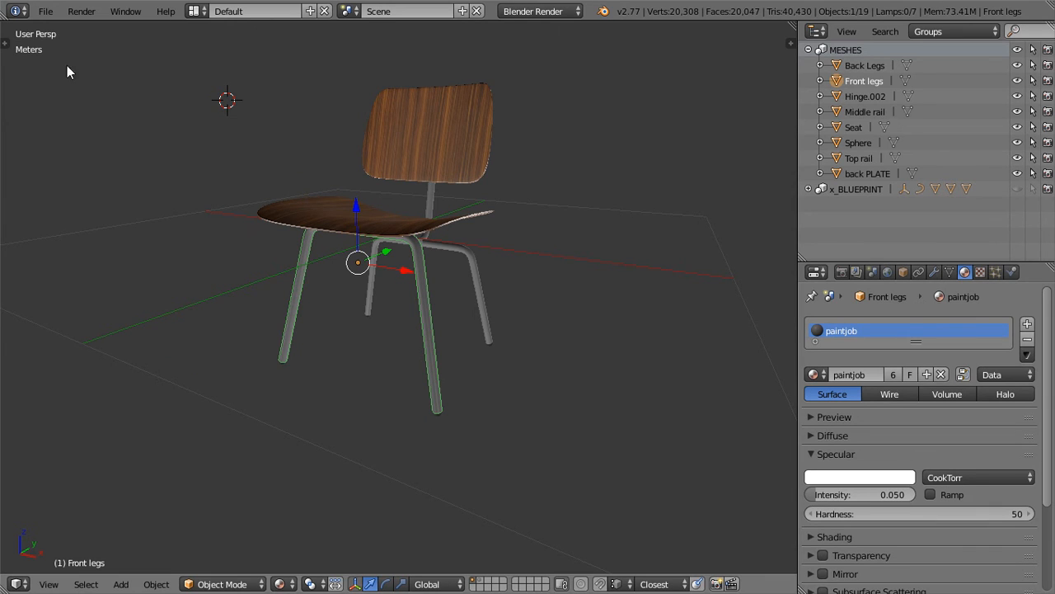
Open the Three.js (.json) export and examine its geometry, shading, animation, texture and precision settings
{"action": "left_click", "coordinate": [45, 10]}
{"action": "mouse_move", "coordinate": [79, 305]}
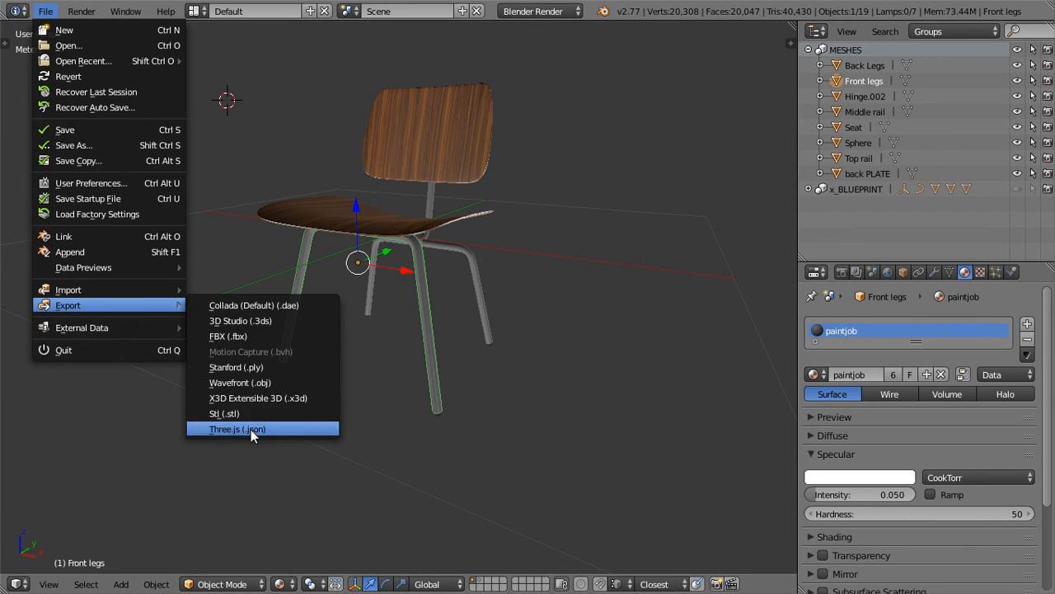
{"action": "left_click", "coordinate": [45, 11]}
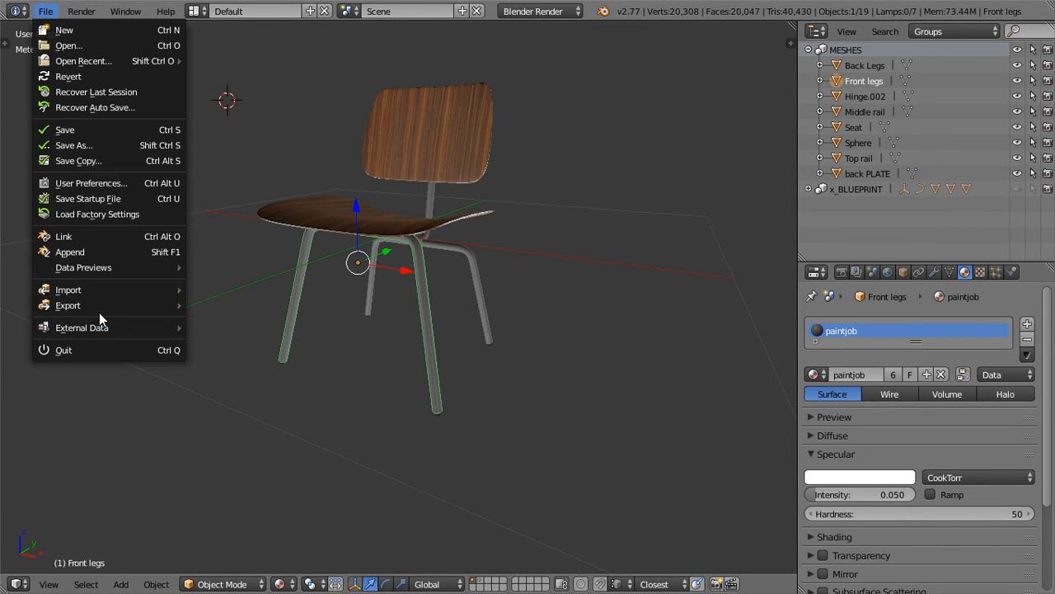
{"action": "mouse_move", "coordinate": [99, 307]}
{"action": "left_click", "coordinate": [247, 427]}
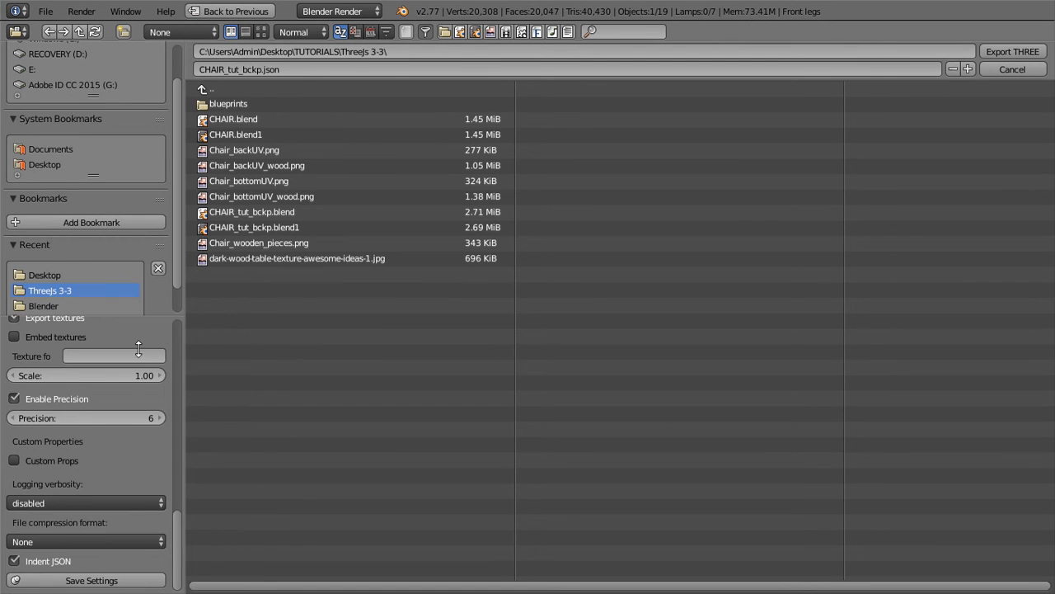
{"action": "left_click_drag", "start_coordinate": [178, 529], "coordinate": [178, 331]}
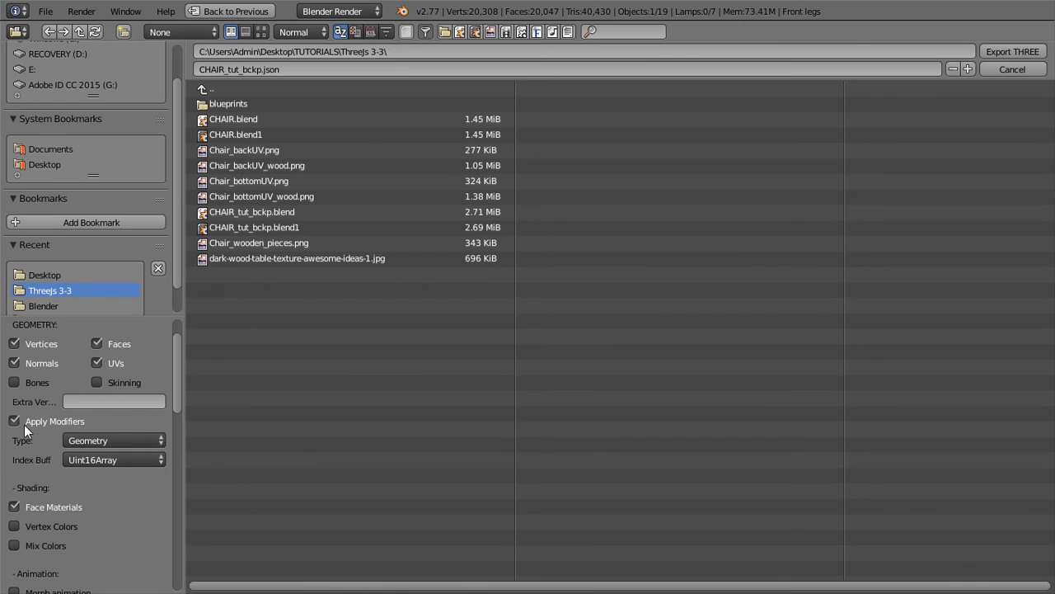
{"action": "left_click_drag", "start_coordinate": [174, 385], "coordinate": [176, 394]}
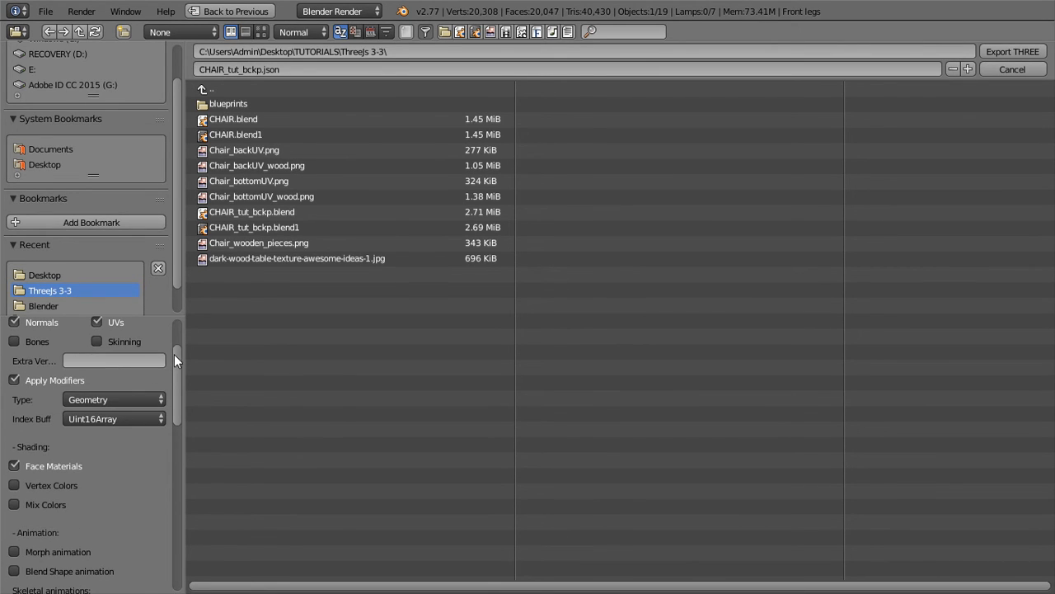
{"action": "left_click_drag", "start_coordinate": [174, 354], "coordinate": [169, 377]}
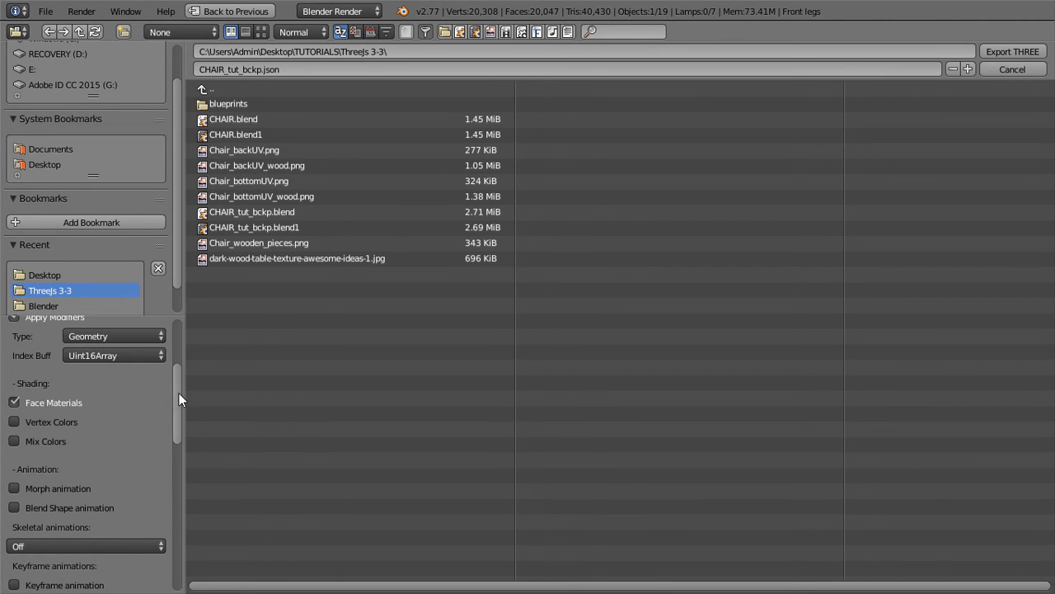
{"action": "left_click_drag", "start_coordinate": [178, 392], "coordinate": [183, 520]}
{"action": "scroll", "coordinate": [183, 504], "scroll_direction": "up", "scroll_amount": 2}
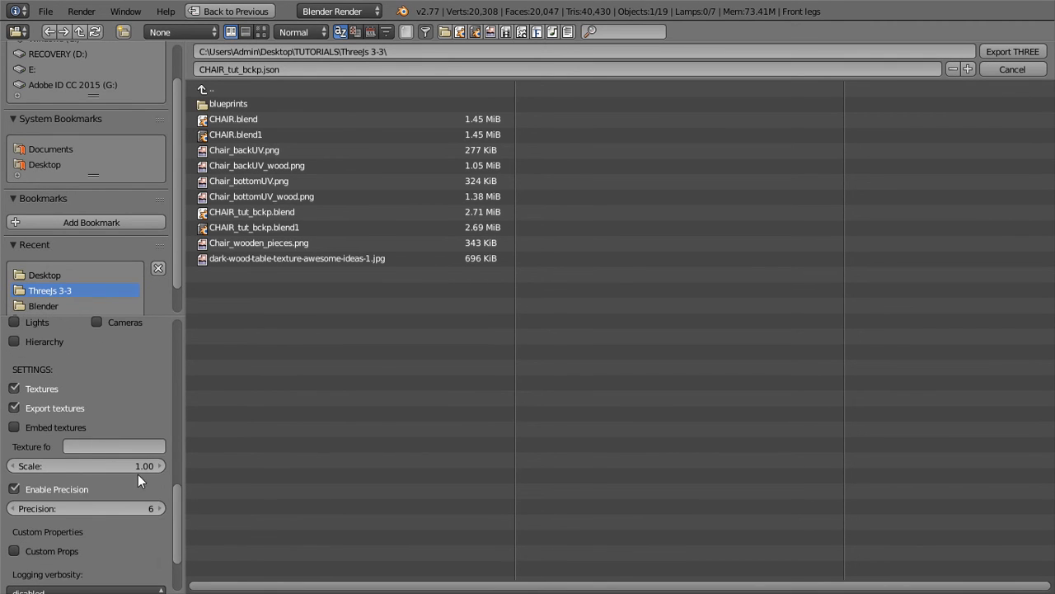
{"action": "scroll", "coordinate": [94, 484], "scroll_direction": "down", "scroll_amount": 2}
{"action": "scroll", "coordinate": [130, 489], "scroll_direction": "down", "scroll_amount": 1}
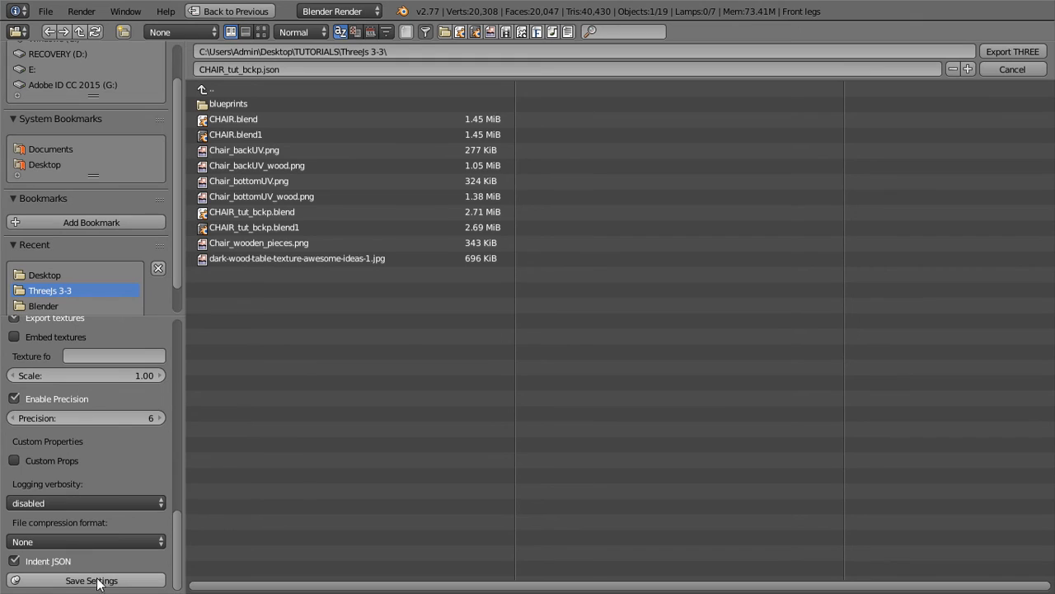
{"action": "left_click", "coordinate": [37, 164]}
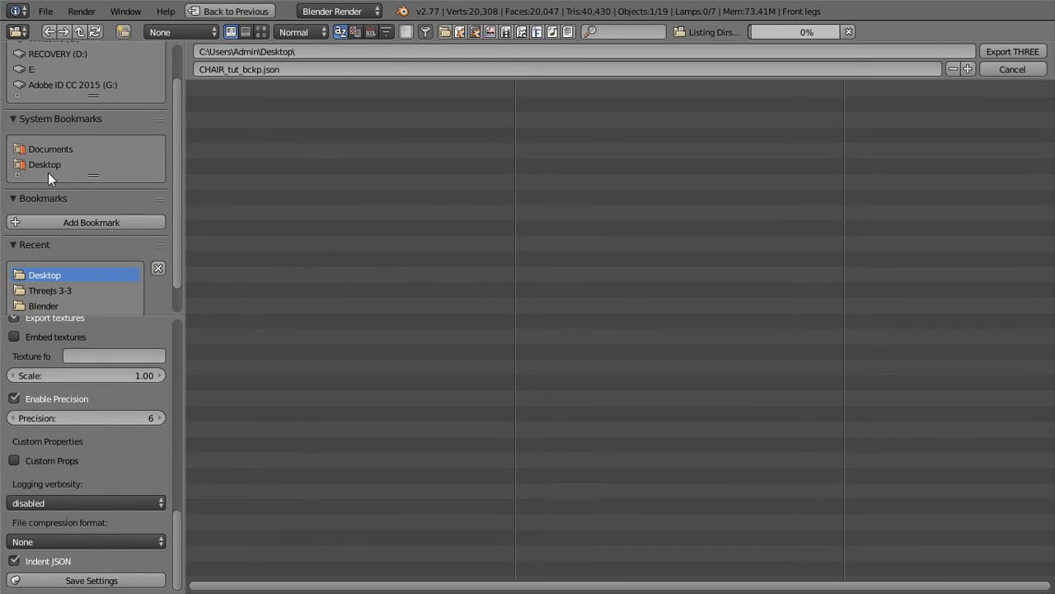
{"action": "left_click", "coordinate": [235, 71]}
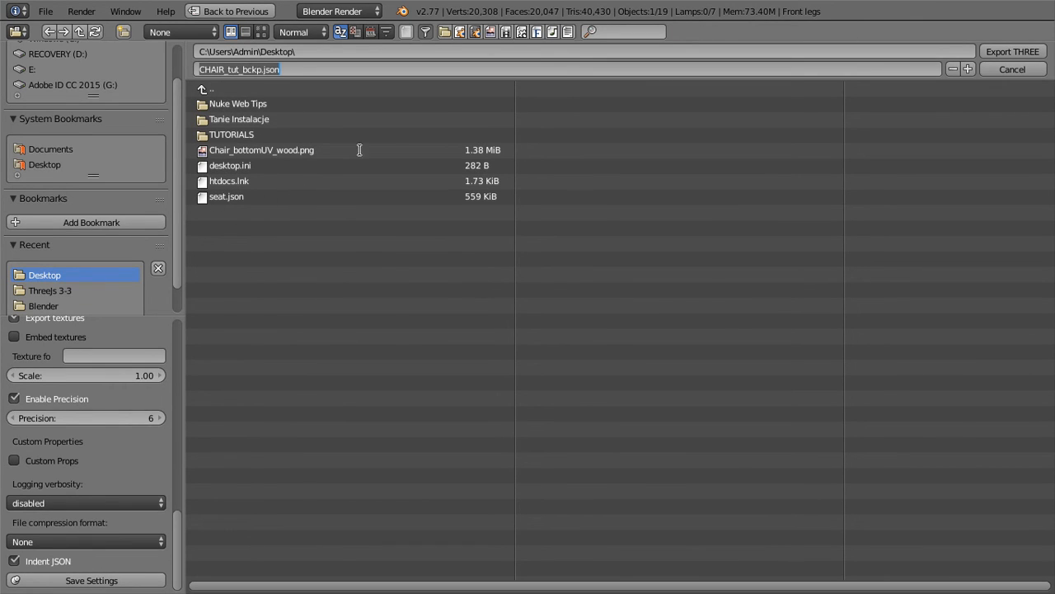
{"action": "left_click", "coordinate": [910, 152]}
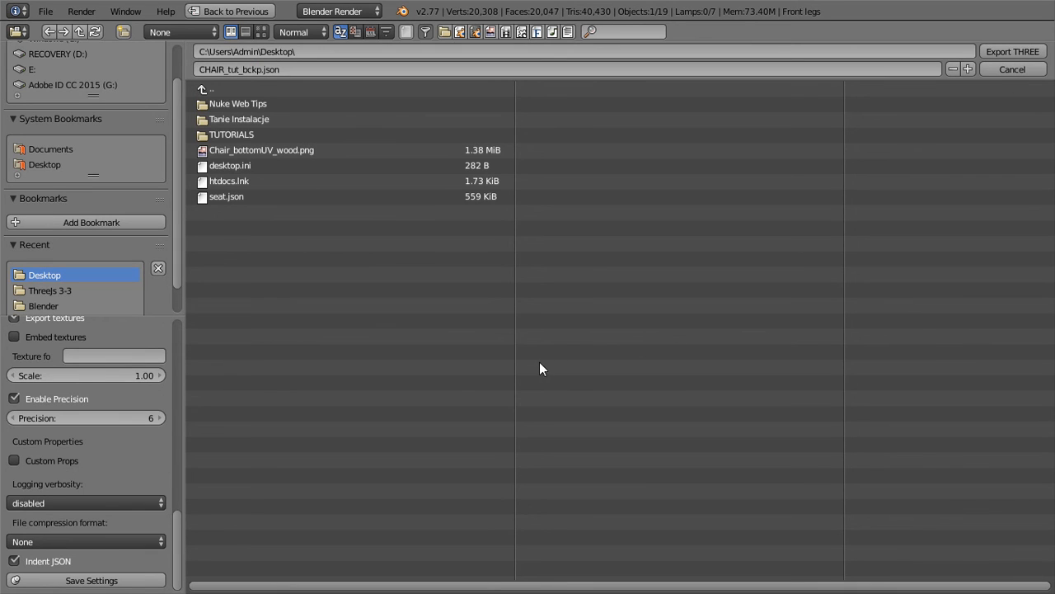
{"action": "left_click", "coordinate": [1013, 69]}
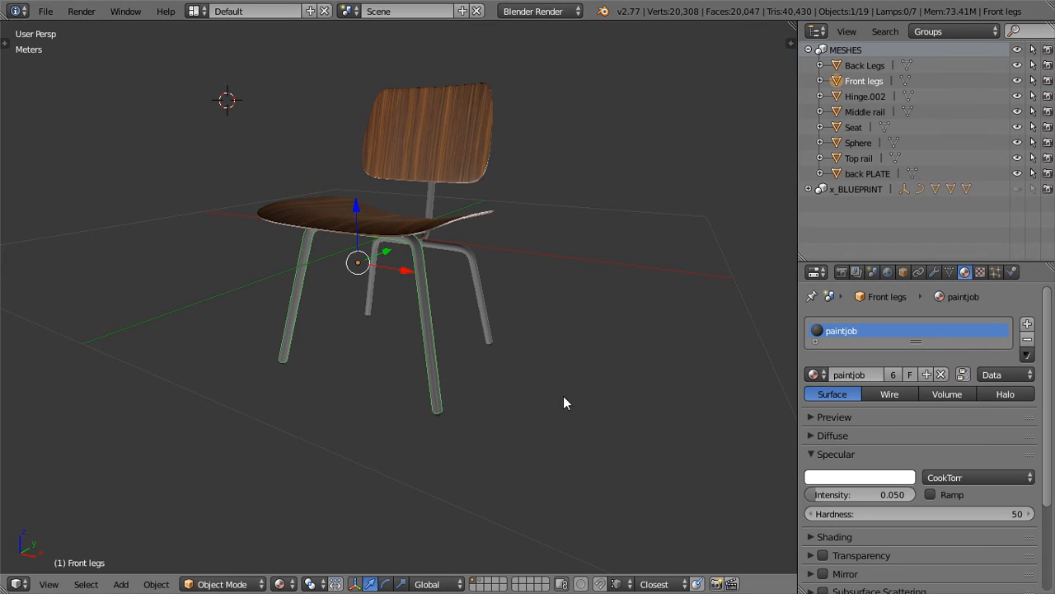
Export the selected front legs as Three.js JSON into the ThreeJs 3-3 folder under the name front_legs
{"action": "middle_click_drag", "start_coordinate": [563, 399], "coordinate": [403, 219]}
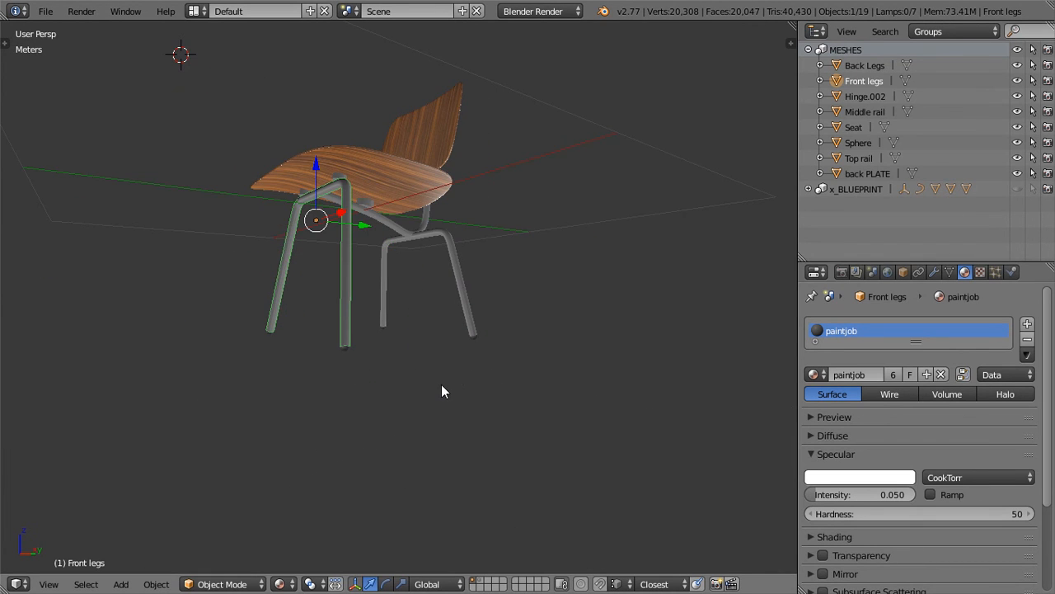
{"action": "left_click", "coordinate": [45, 11]}
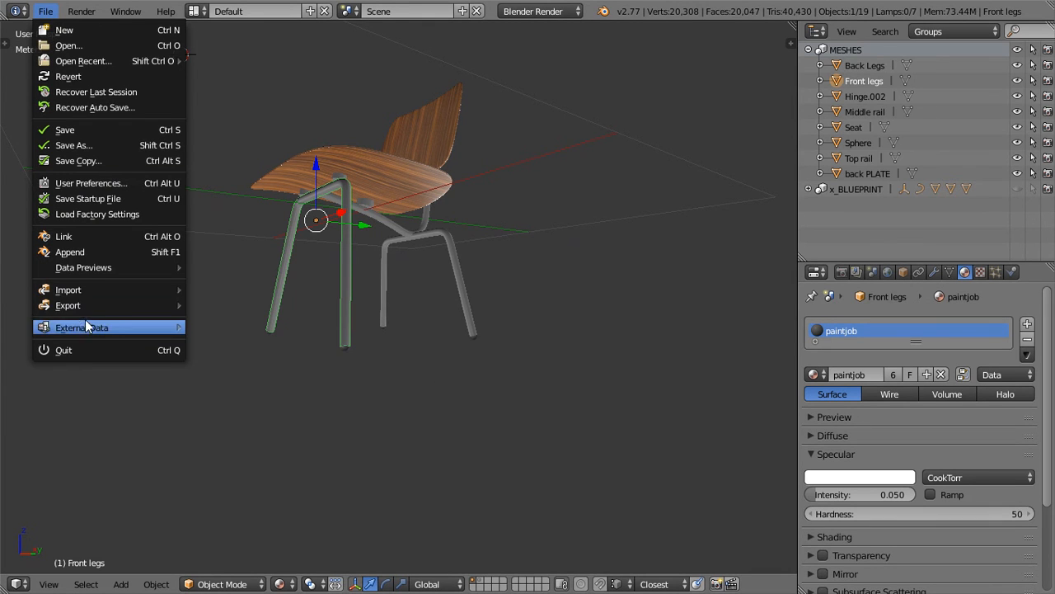
{"action": "mouse_move", "coordinate": [187, 311]}
{"action": "left_click", "coordinate": [257, 429]}
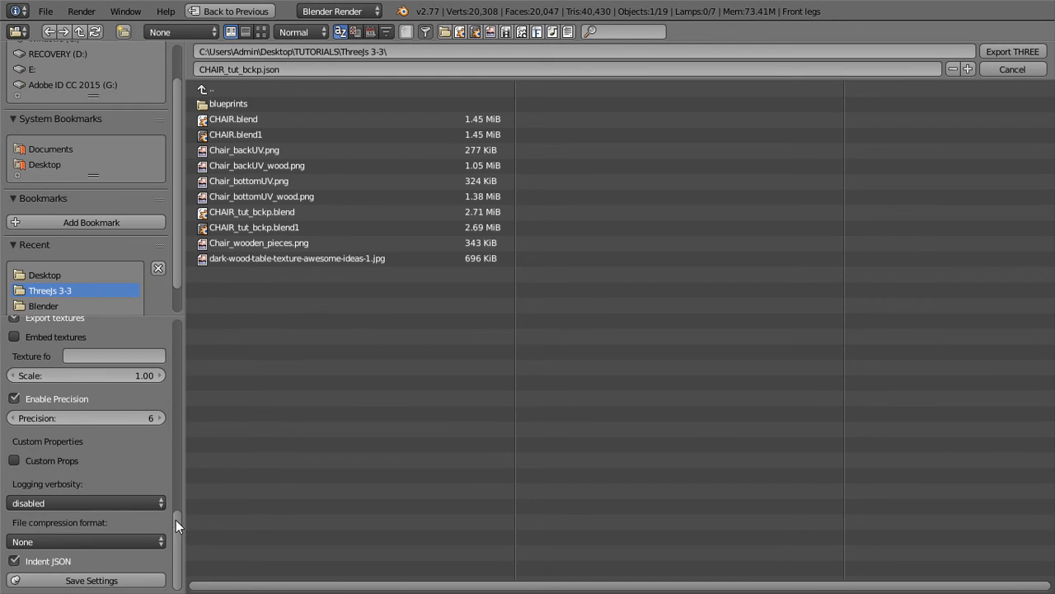
{"action": "left_click", "coordinate": [239, 69]}
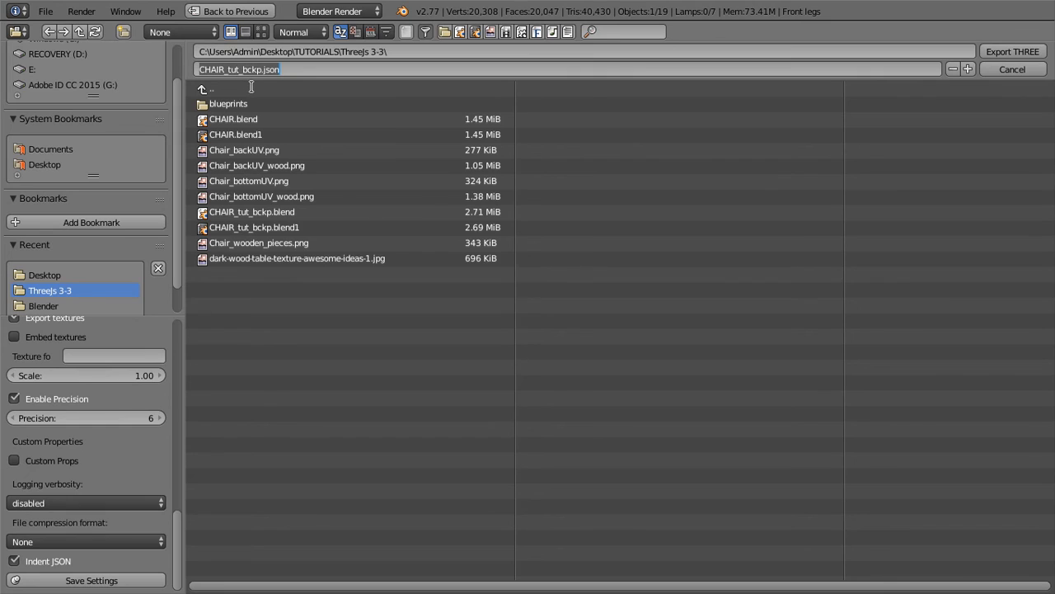
{"action": "type", "text": "front_legs"}
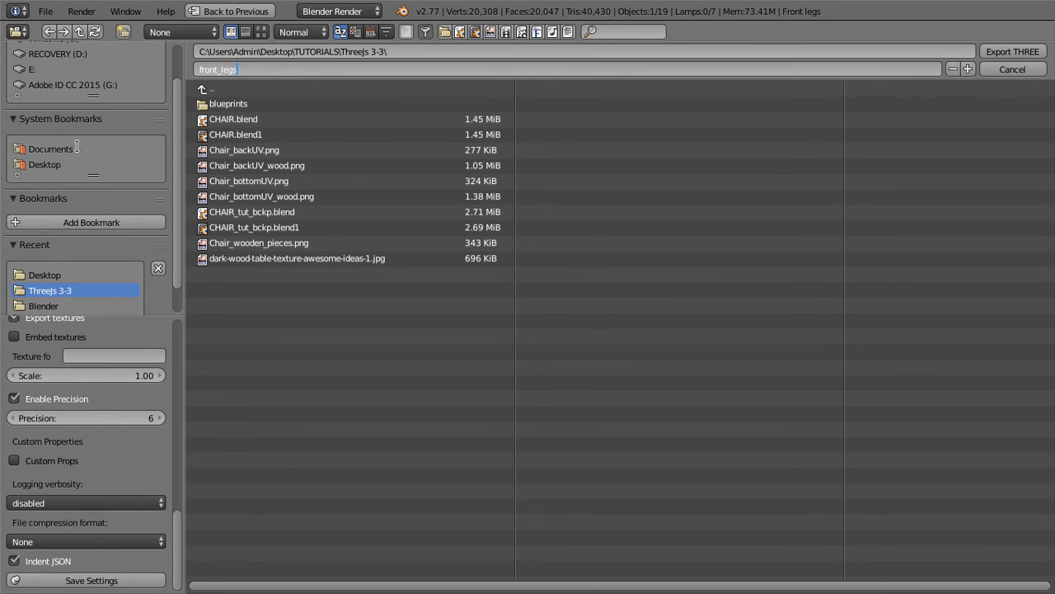
{"action": "key", "text": "Return"}
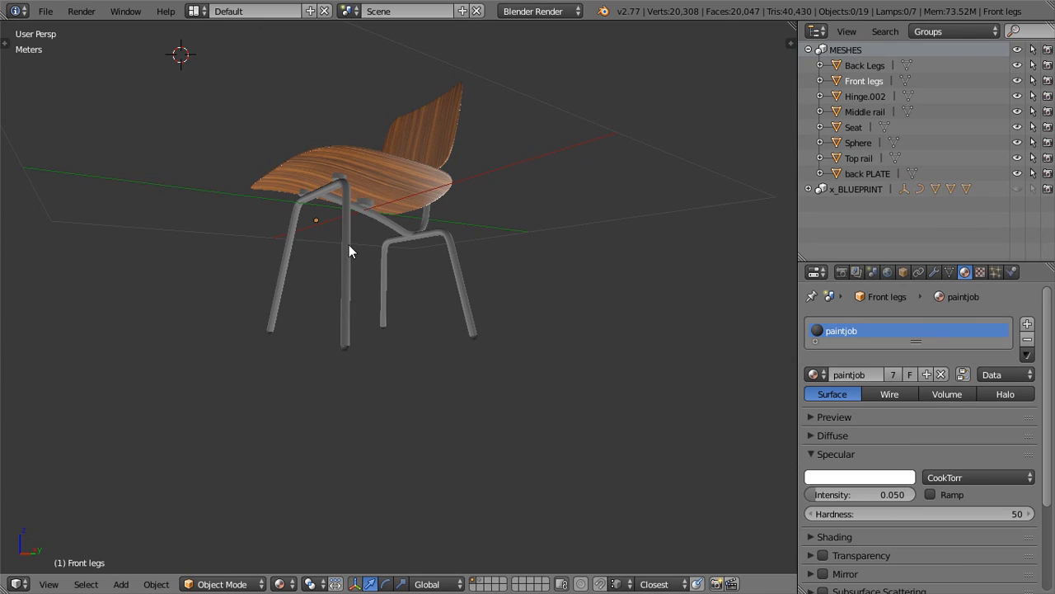
Select the front legs again and export them as Three.js JSON to the Desktop folder under the name frontLegs
{"action": "right_click", "coordinate": [351, 297]}
{"action": "left_click", "coordinate": [45, 10]}
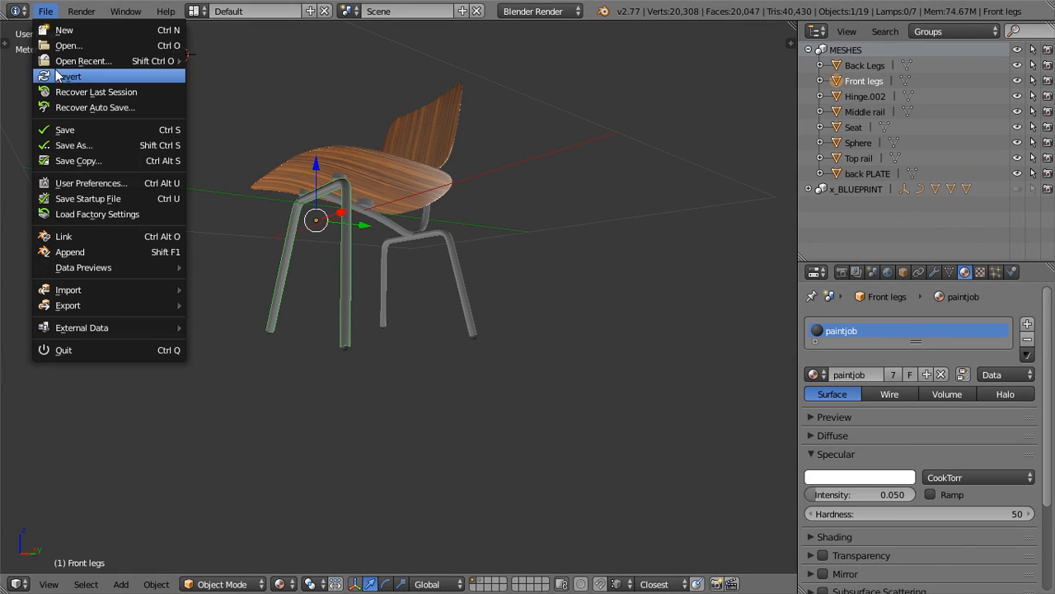
{"action": "mouse_move", "coordinate": [107, 306]}
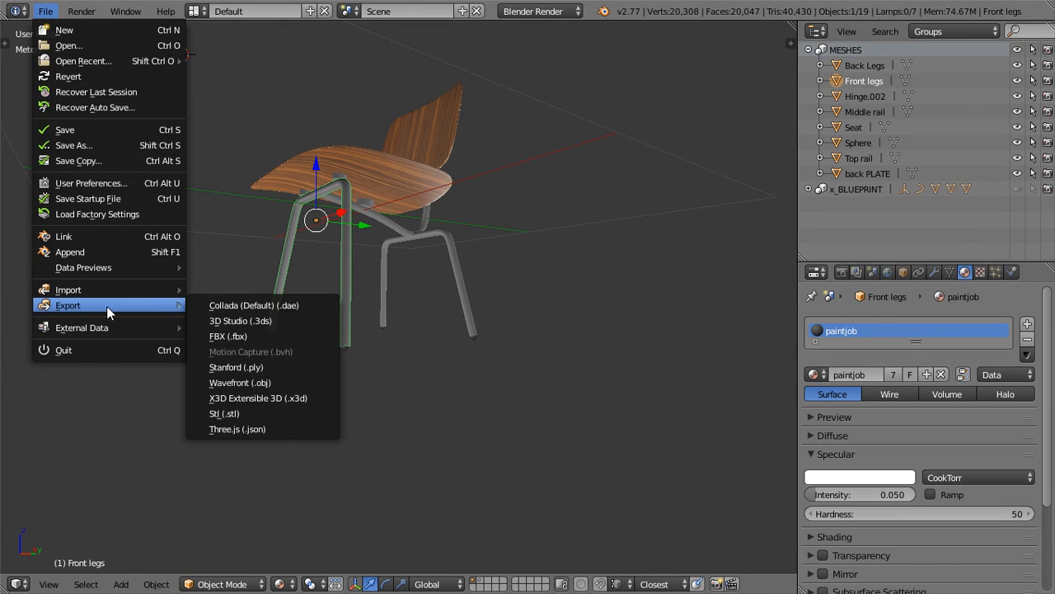
{"action": "left_click", "coordinate": [277, 427]}
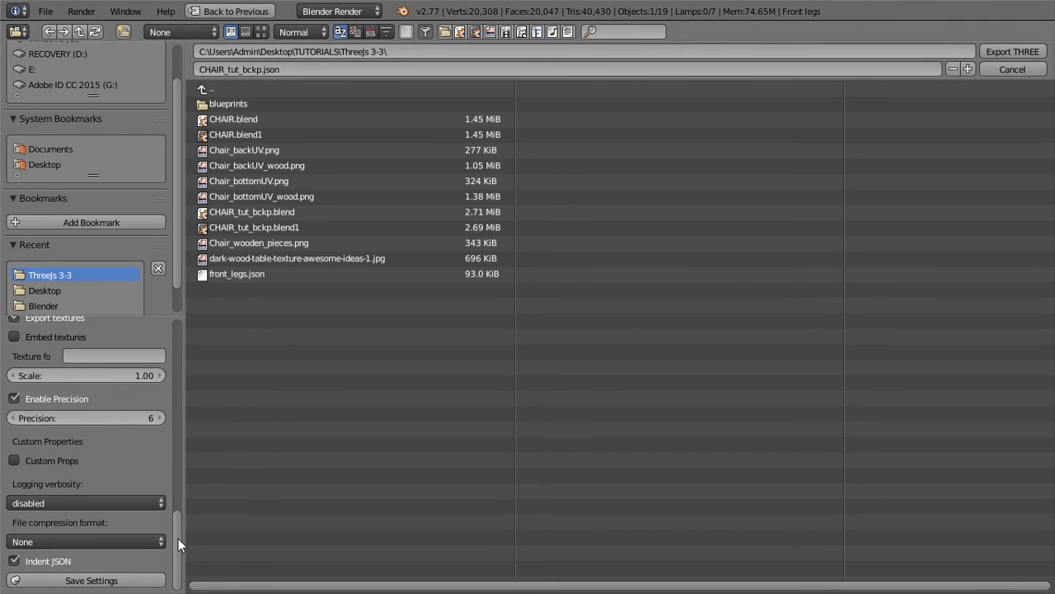
{"action": "left_click", "coordinate": [45, 164]}
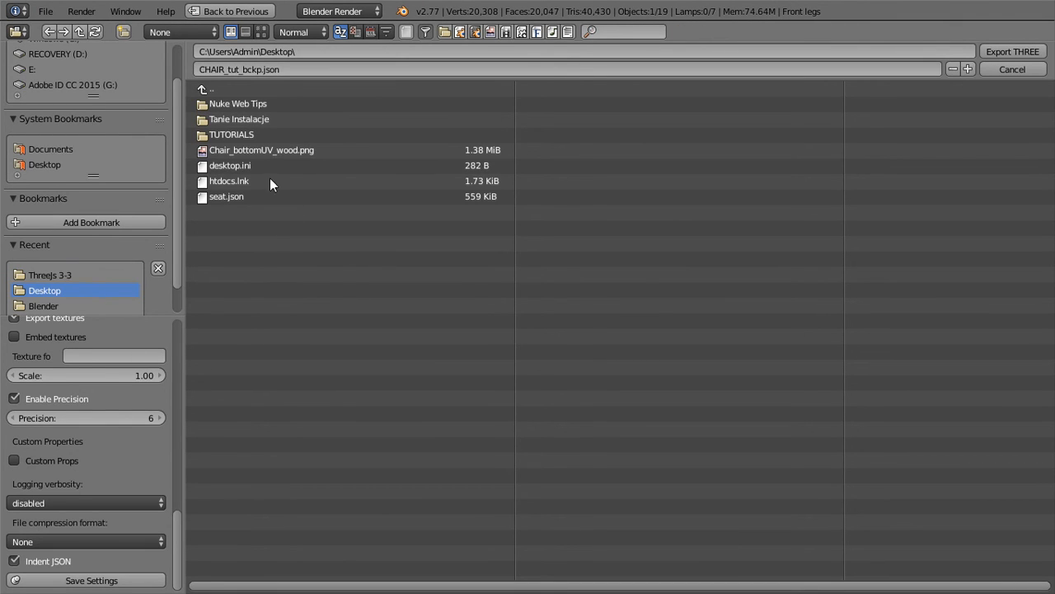
{"action": "left_click", "coordinate": [277, 70]}
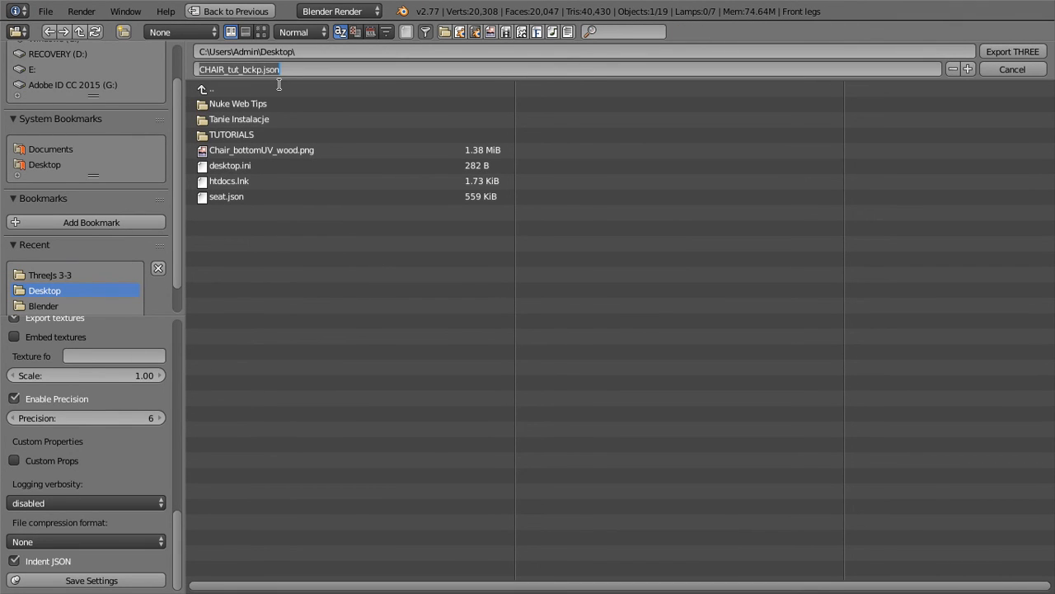
{"action": "type", "text": "front"}
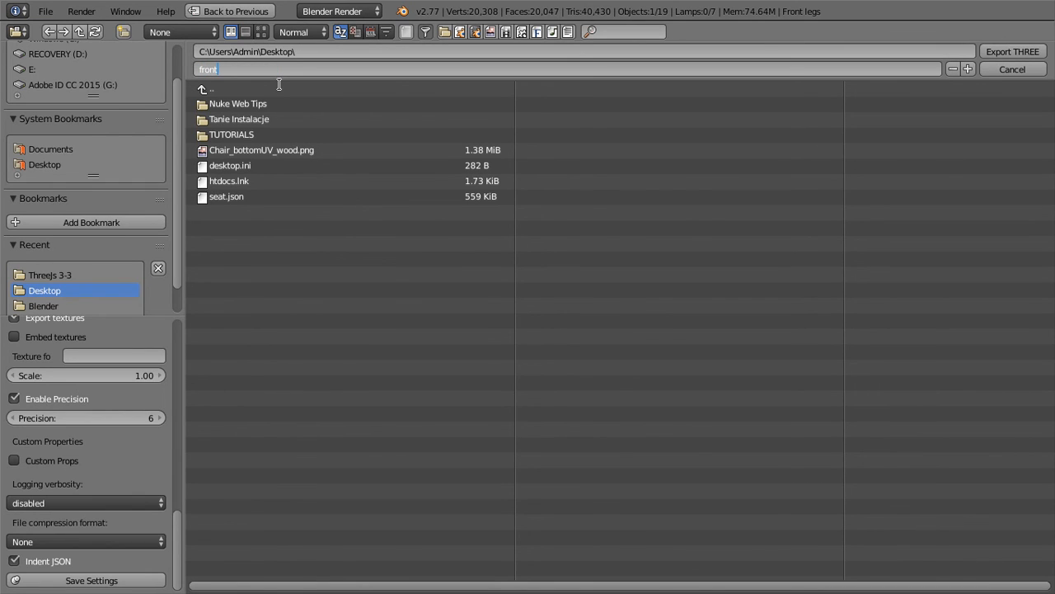
{"action": "type", "text": "Legs"}
{"action": "key", "text": "Return"}
{"action": "left_click_drag", "start_coordinate": [180, 513], "coordinate": [192, 544]}
{"action": "left_click", "coordinate": [1014, 52]}
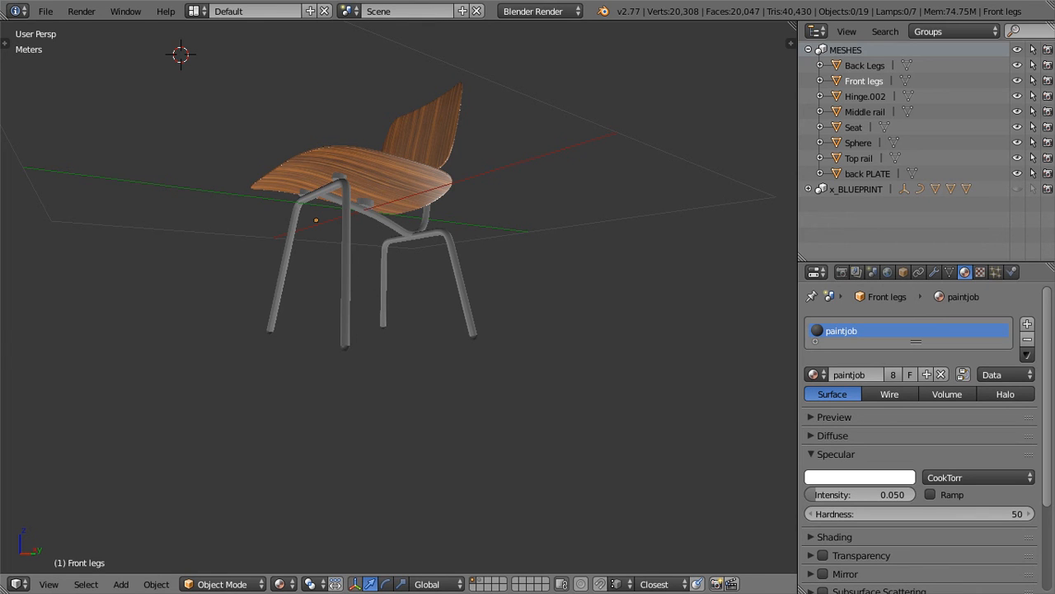
Switch to File Explorer and open the Desktop folder to check the exported files
{"action": "key", "text": "super+e"}
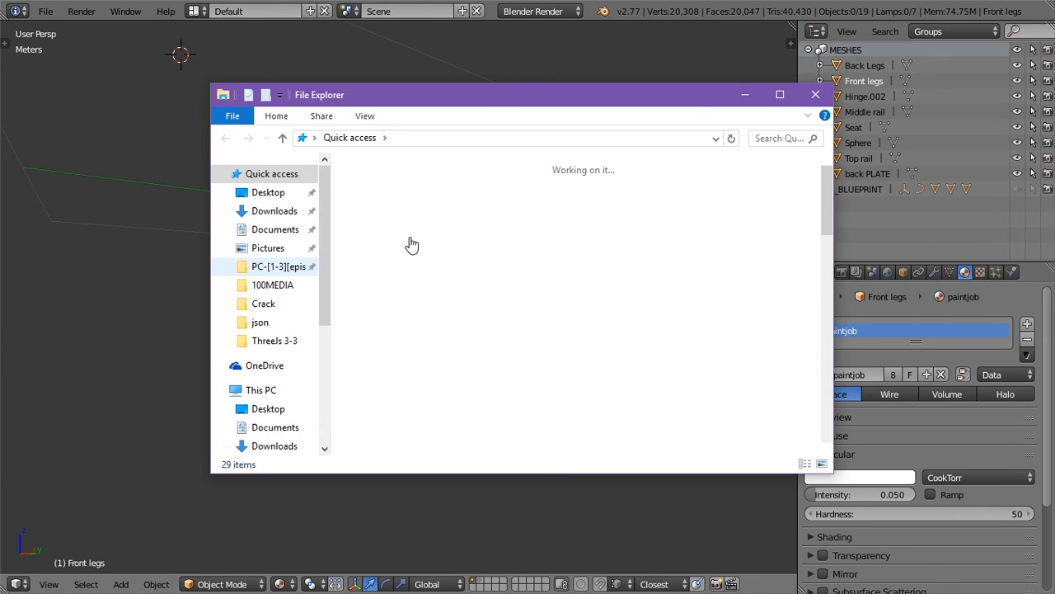
{"action": "left_click", "coordinate": [268, 192]}
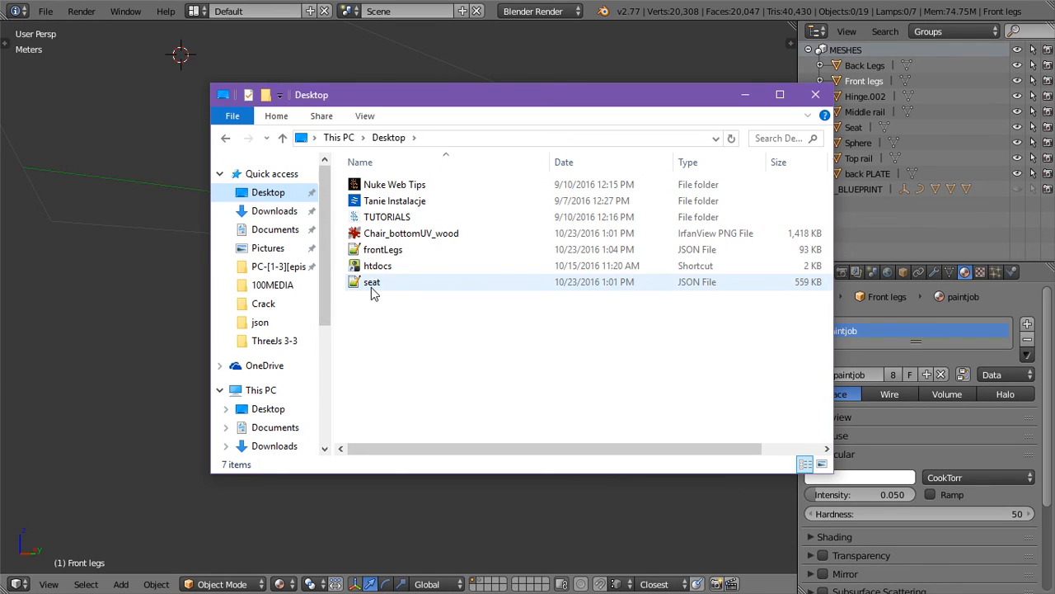
Open the exported frontLegs JSON file from the Desktop in Notepad++ and maximize its window
{"action": "left_click", "coordinate": [387, 251]}
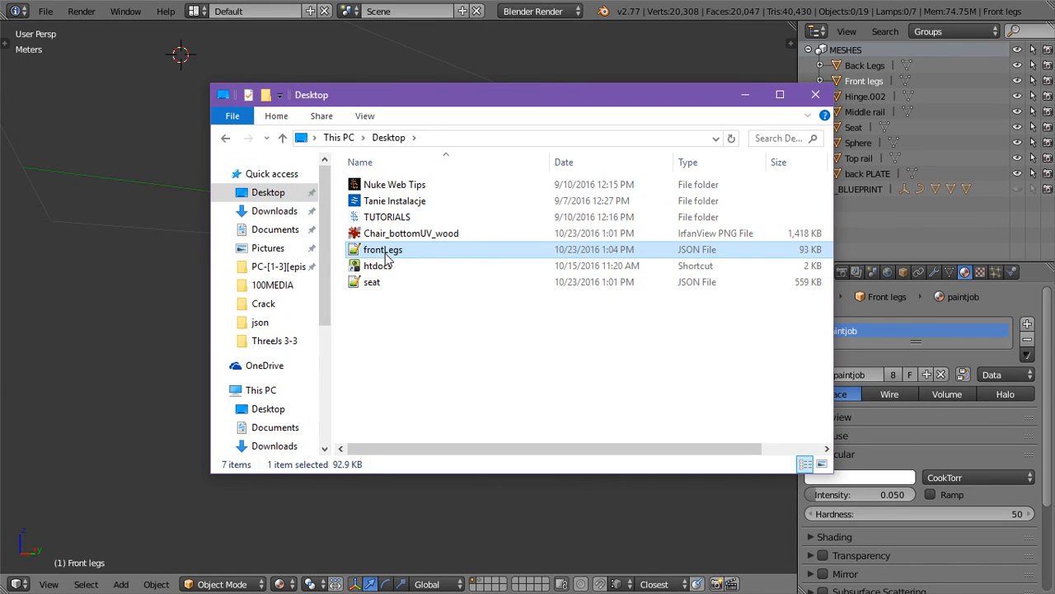
{"action": "left_click_drag", "start_coordinate": [618, 84], "coordinate": [0, 83]}
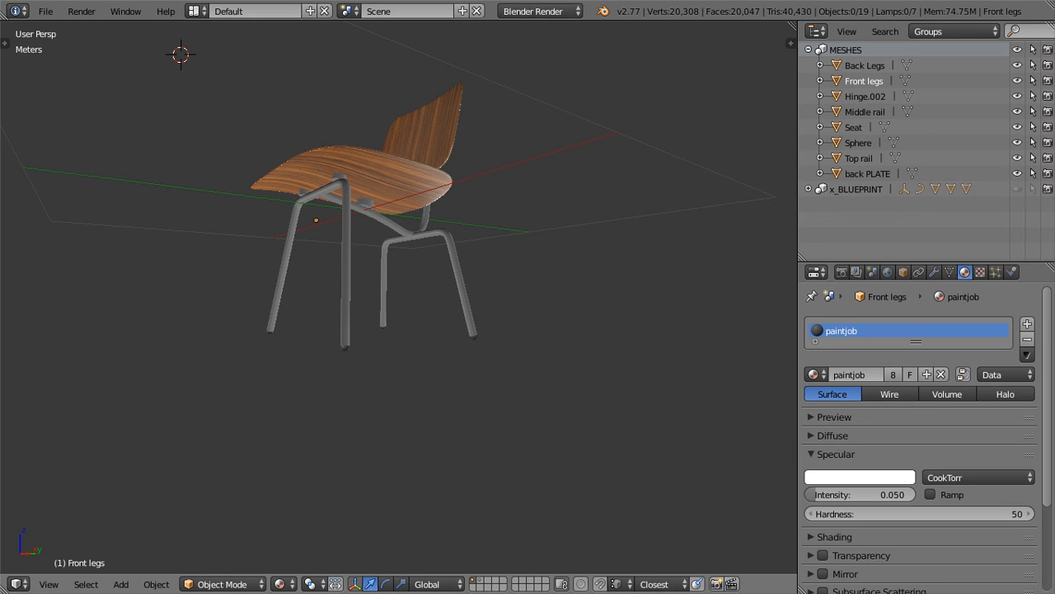
{"action": "left_click_drag", "start_coordinate": [0, 91], "coordinate": [553, 43]}
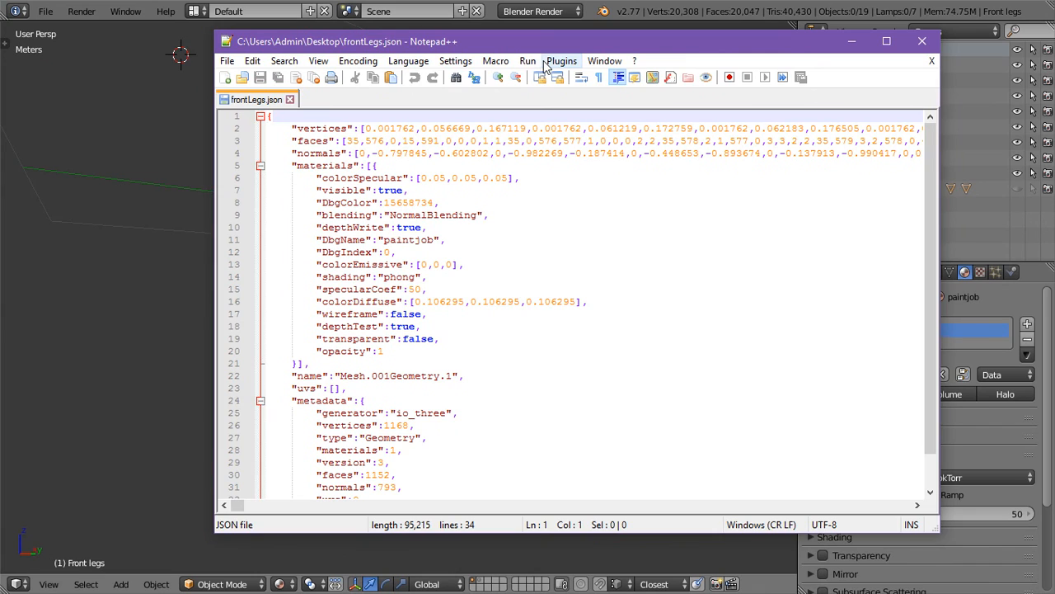
{"action": "left_click", "coordinate": [887, 40]}
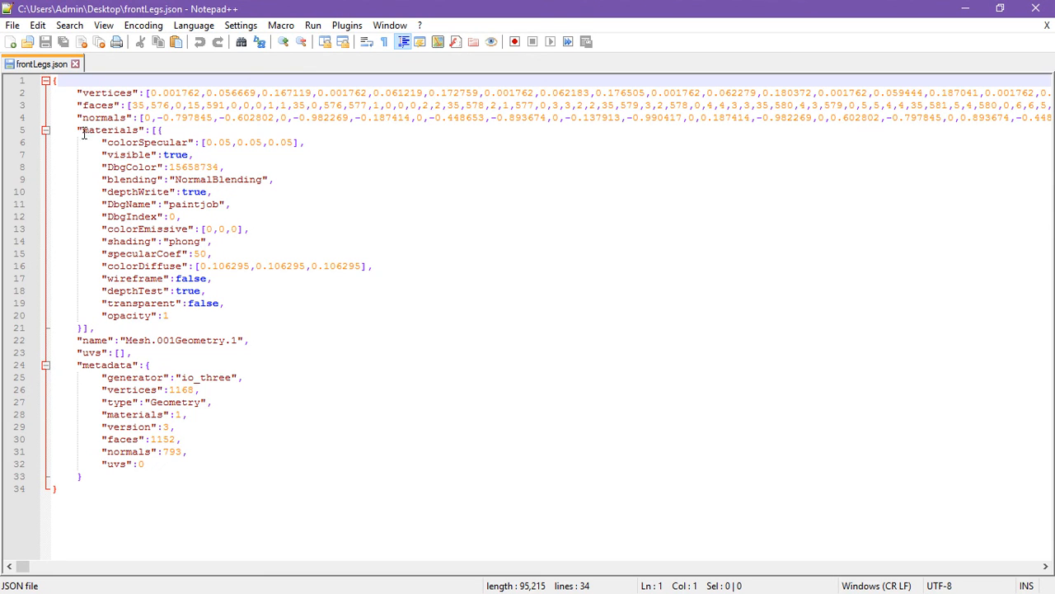
Examine the material's DbgName and colorDiffuse values and the uvs entry in frontLegs.json
{"action": "left_click", "coordinate": [110, 204]}
{"action": "left_click_drag", "start_coordinate": [111, 204], "coordinate": [138, 204]}
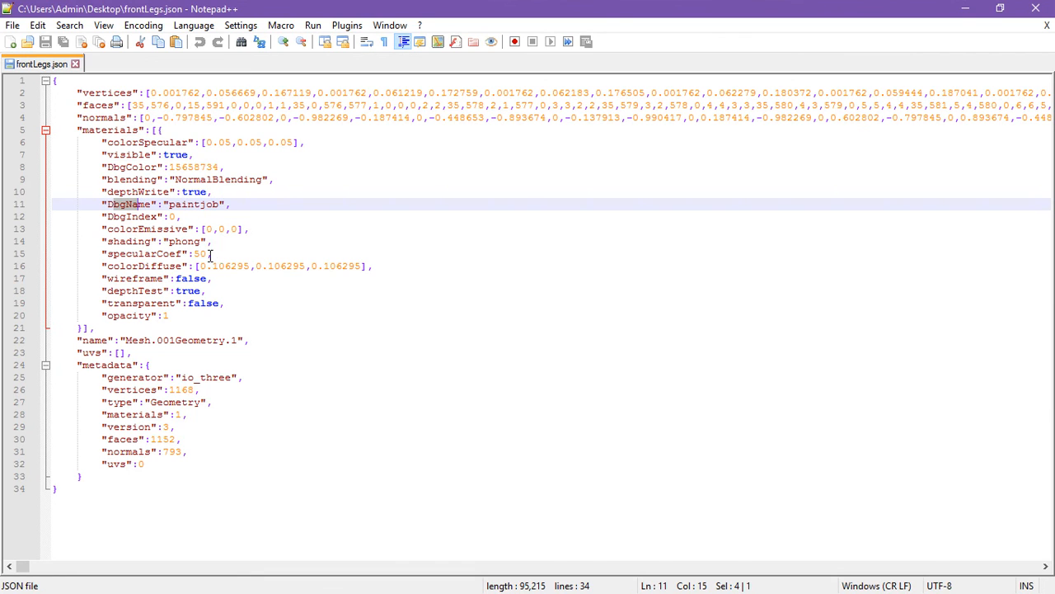
{"action": "left_click", "coordinate": [193, 204]}
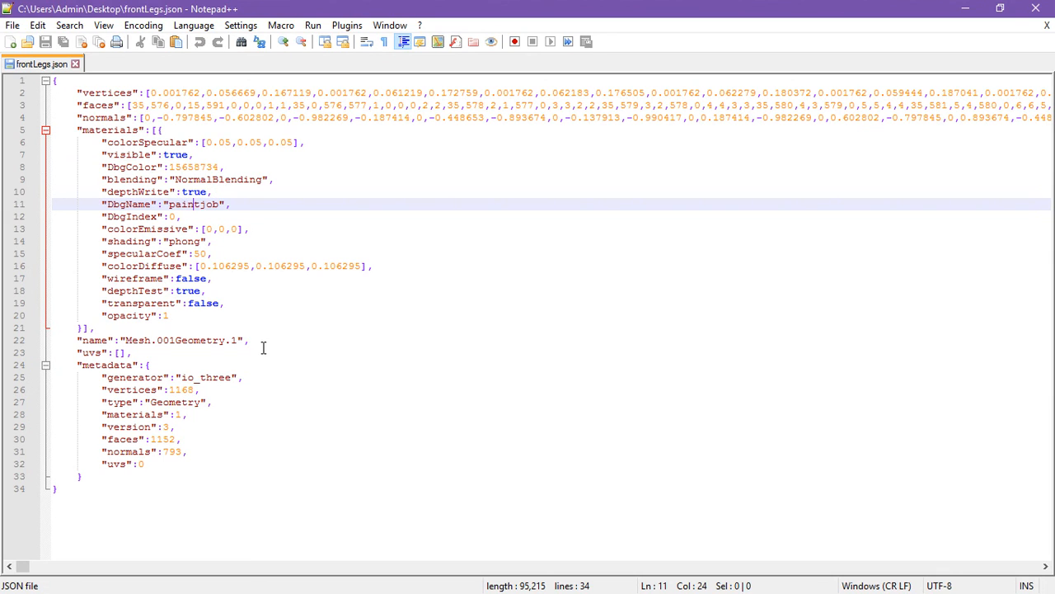
{"action": "double_click", "coordinate": [203, 266]}
{"action": "left_click_drag", "start_coordinate": [199, 265], "coordinate": [253, 267]}
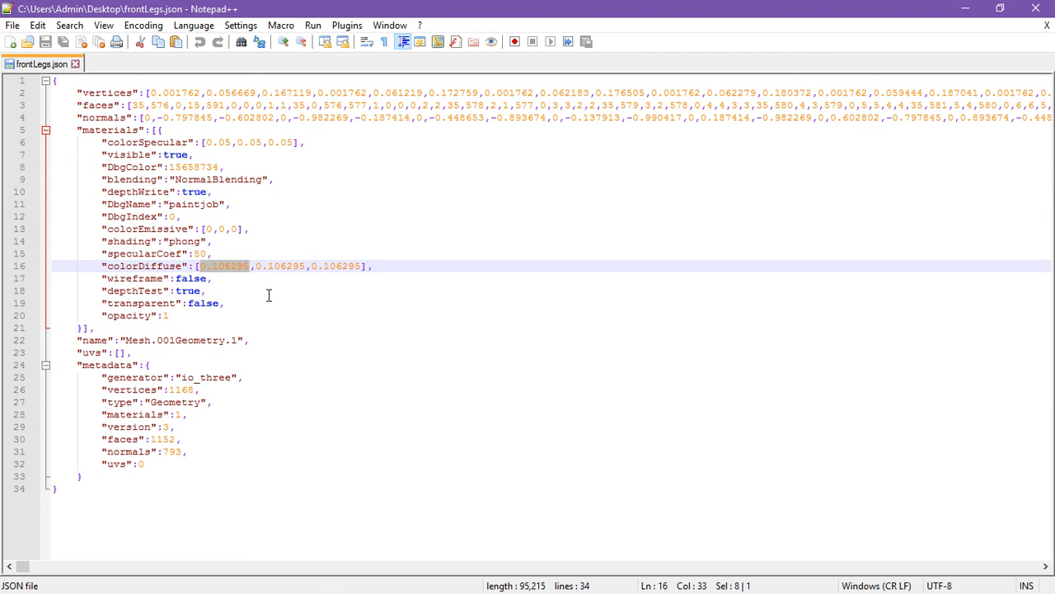
{"action": "left_click", "coordinate": [138, 352]}
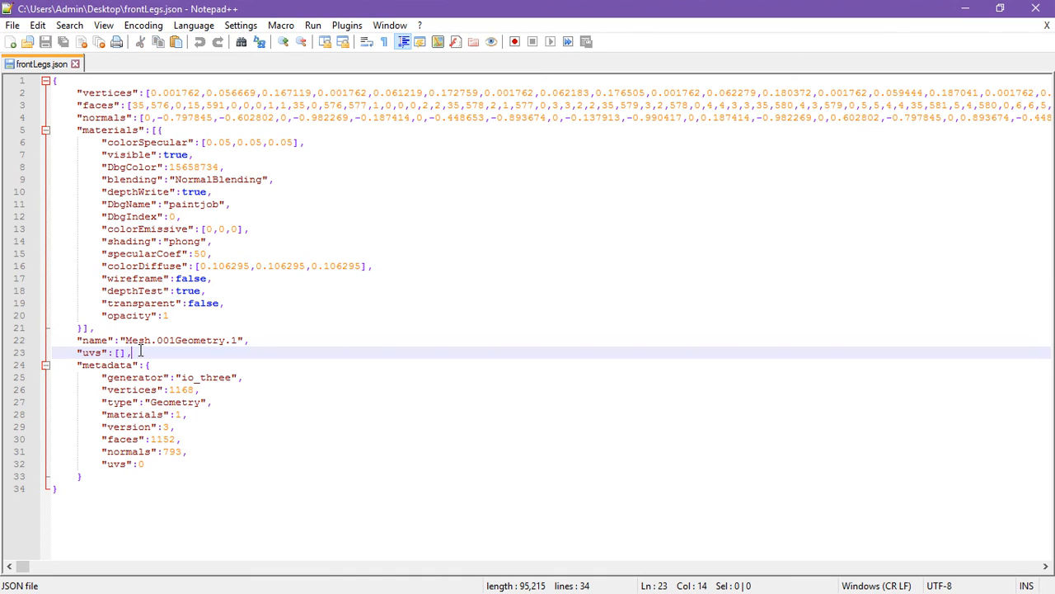
Delete the generator line from the metadata block and the uvs line above that block
{"action": "left_click", "coordinate": [246, 377]}
{"action": "left_click_drag", "start_coordinate": [247, 377], "coordinate": [250, 365]}
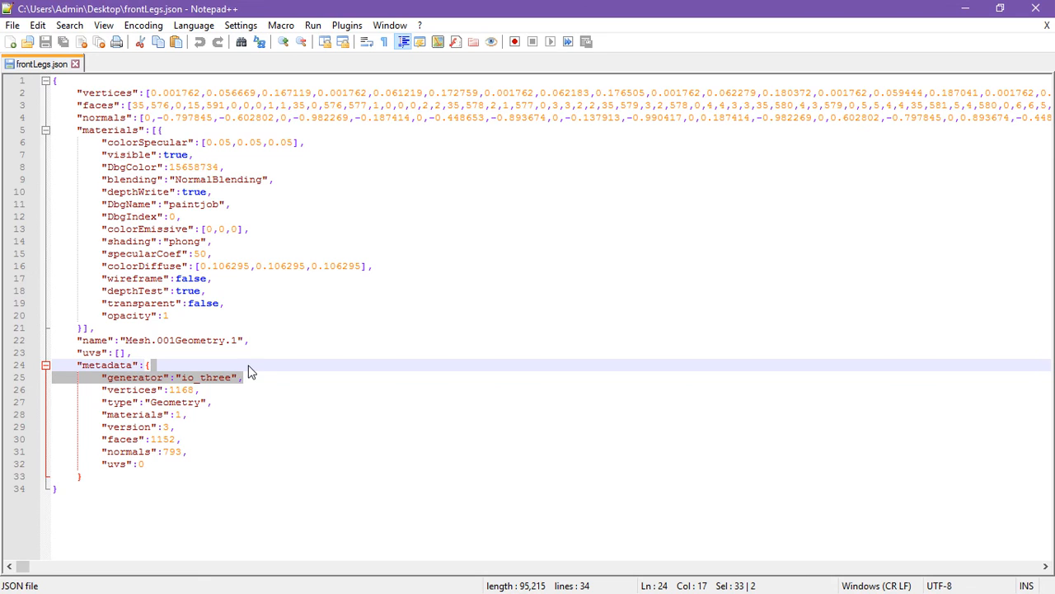
{"action": "key", "text": "Delete"}
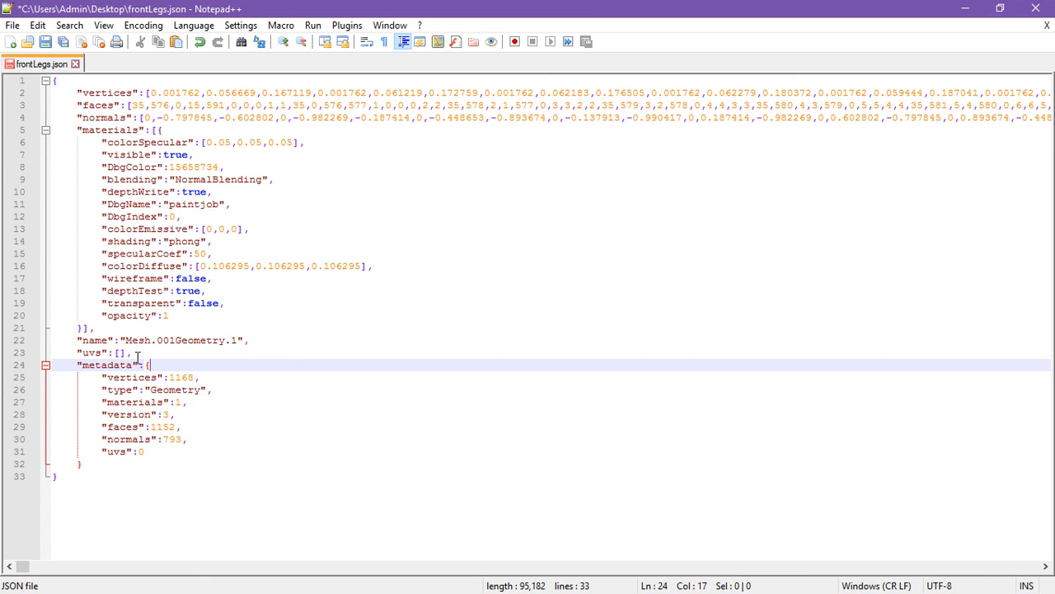
{"action": "left_click_drag", "start_coordinate": [133, 352], "coordinate": [23, 356]}
{"action": "key", "text": "Delete"}
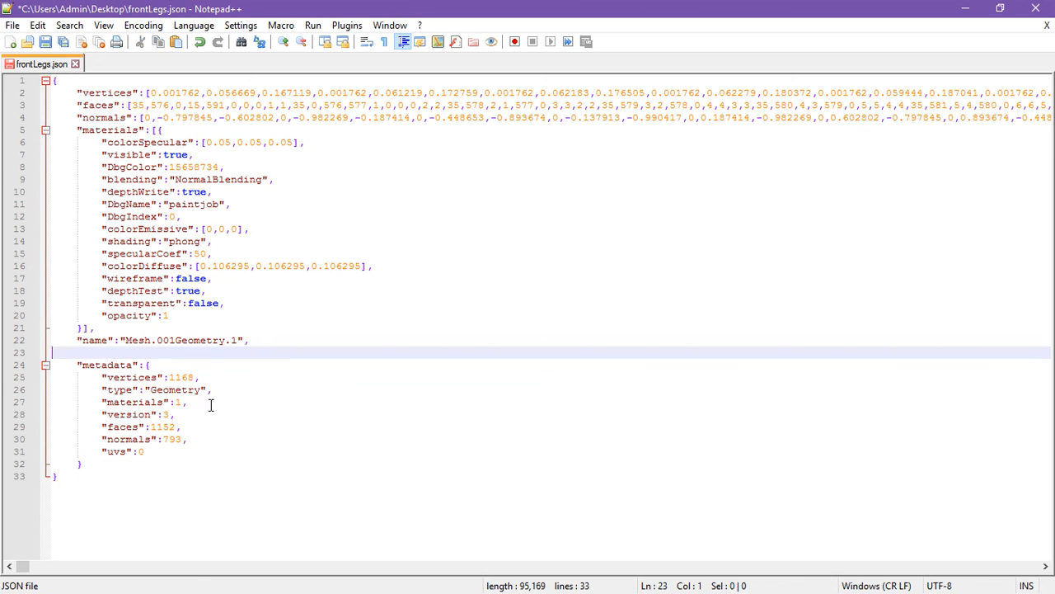
{"action": "key", "text": "BackSpace"}
Delete the geometry's name line below the materials block, then save and close frontLegs.json
{"action": "left_click_drag", "start_coordinate": [256, 339], "coordinate": [259, 329]}
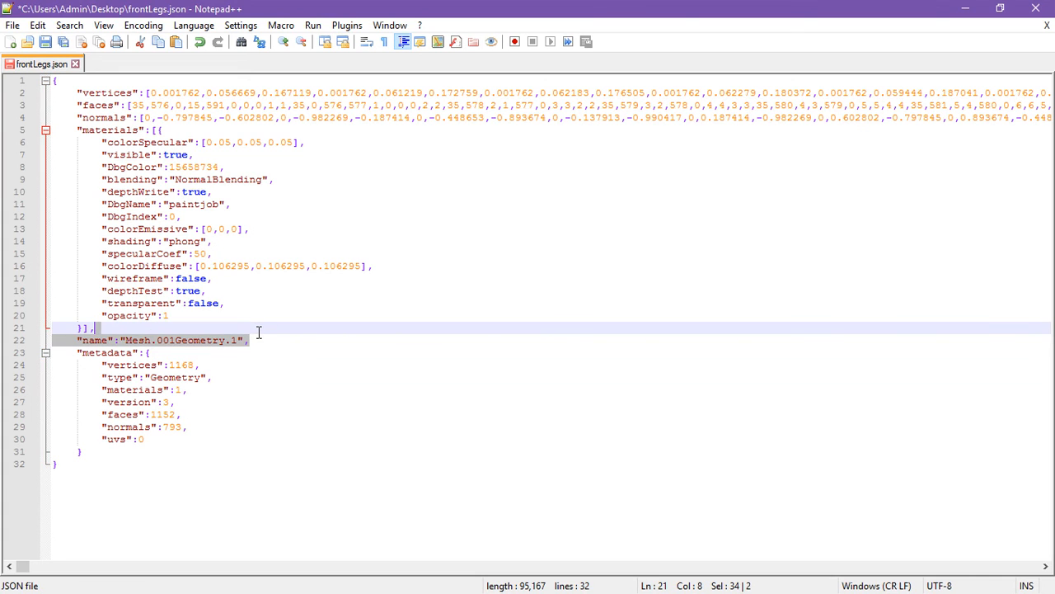
{"action": "key", "text": "Delete"}
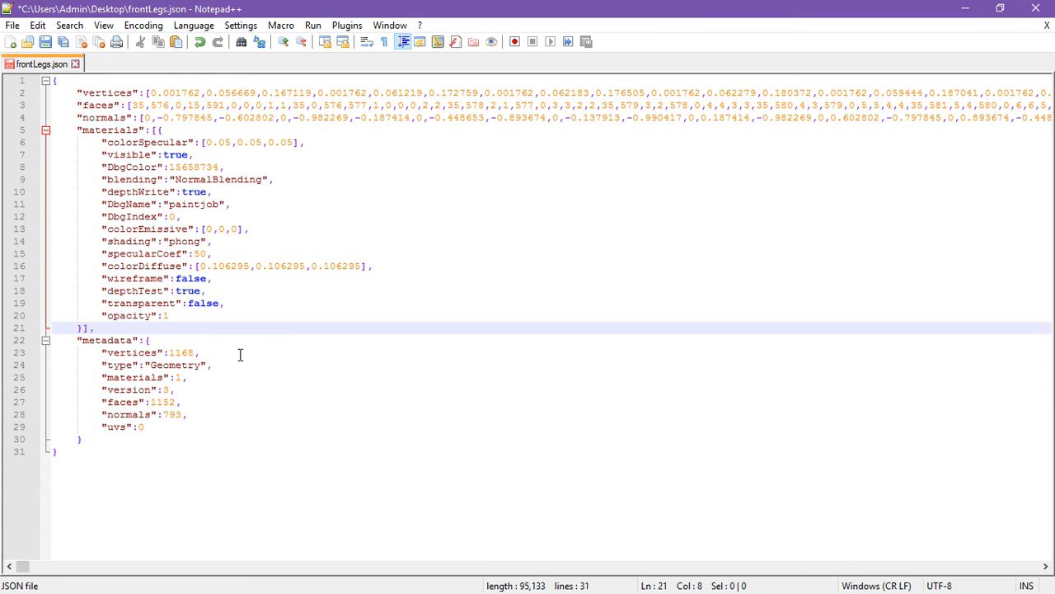
{"action": "key", "text": "ctrl+s"}
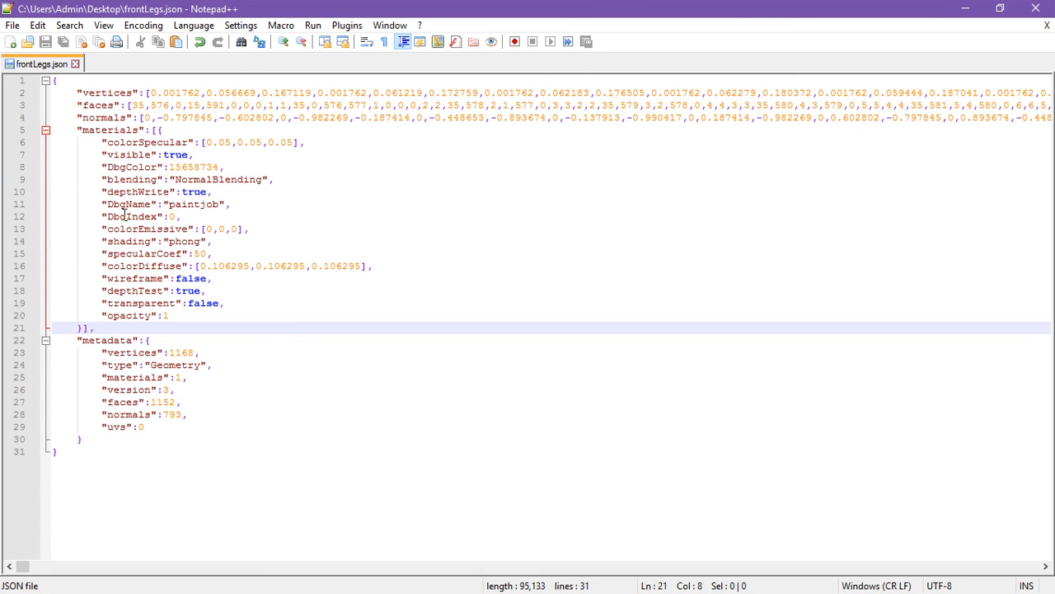
{"action": "left_click", "coordinate": [1036, 8]}
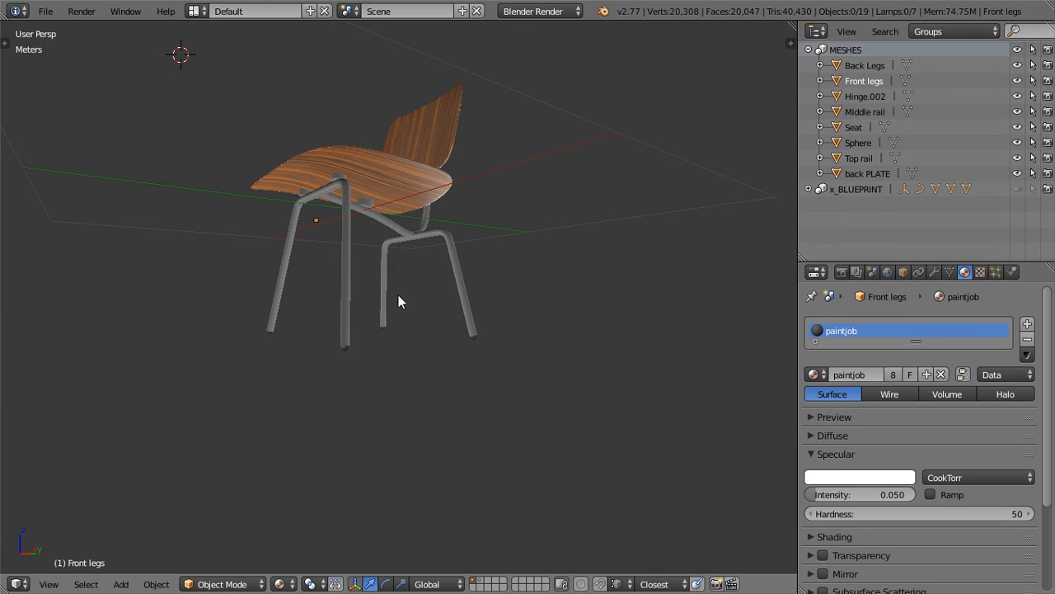
{"action": "middle_click_drag", "start_coordinate": [398, 301], "coordinate": [434, 306]}
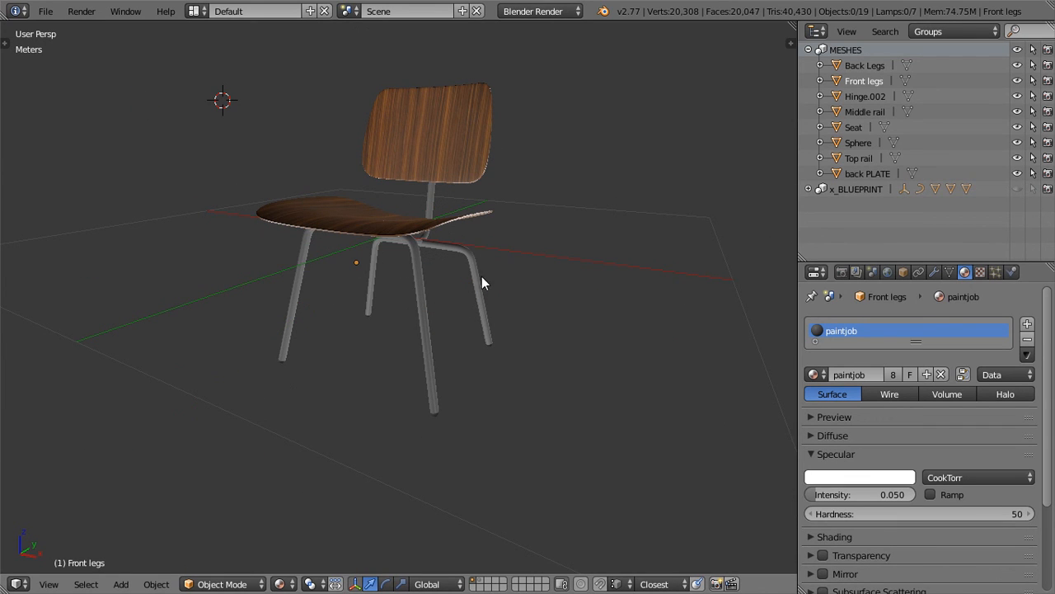
{"action": "middle_click_drag", "start_coordinate": [474, 320], "coordinate": [380, 266]}
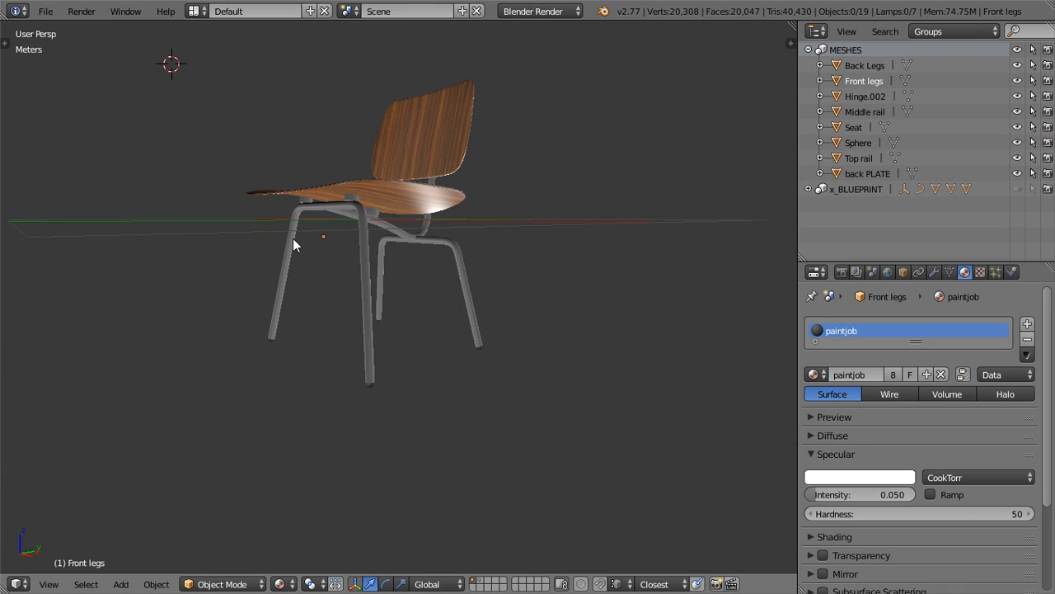
{"action": "middle_click_drag", "start_coordinate": [293, 240], "coordinate": [411, 374]}
{"action": "scroll", "coordinate": [468, 360], "scroll_direction": "down", "scroll_amount": 3}
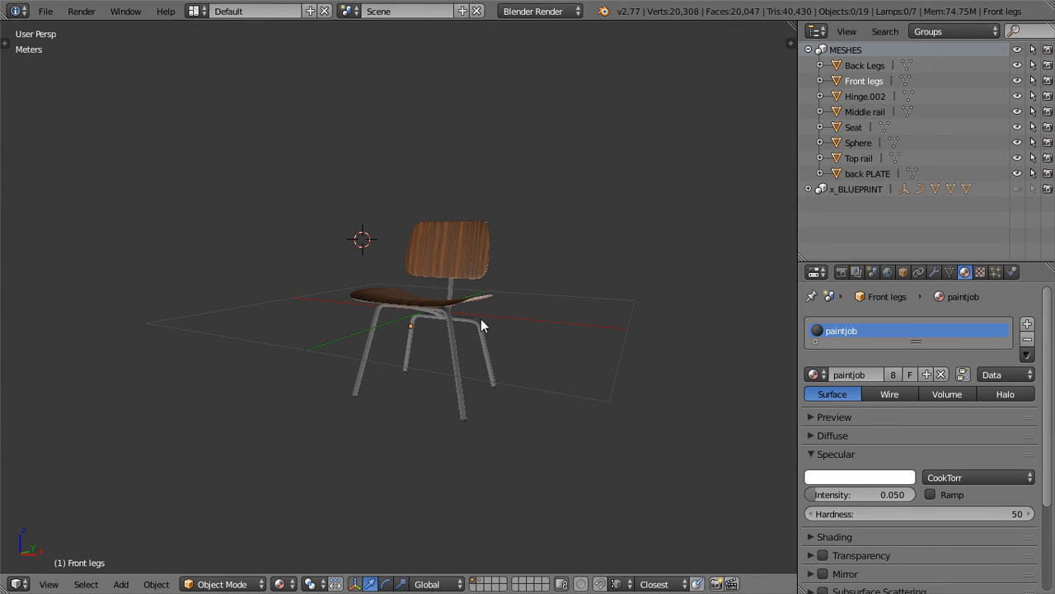